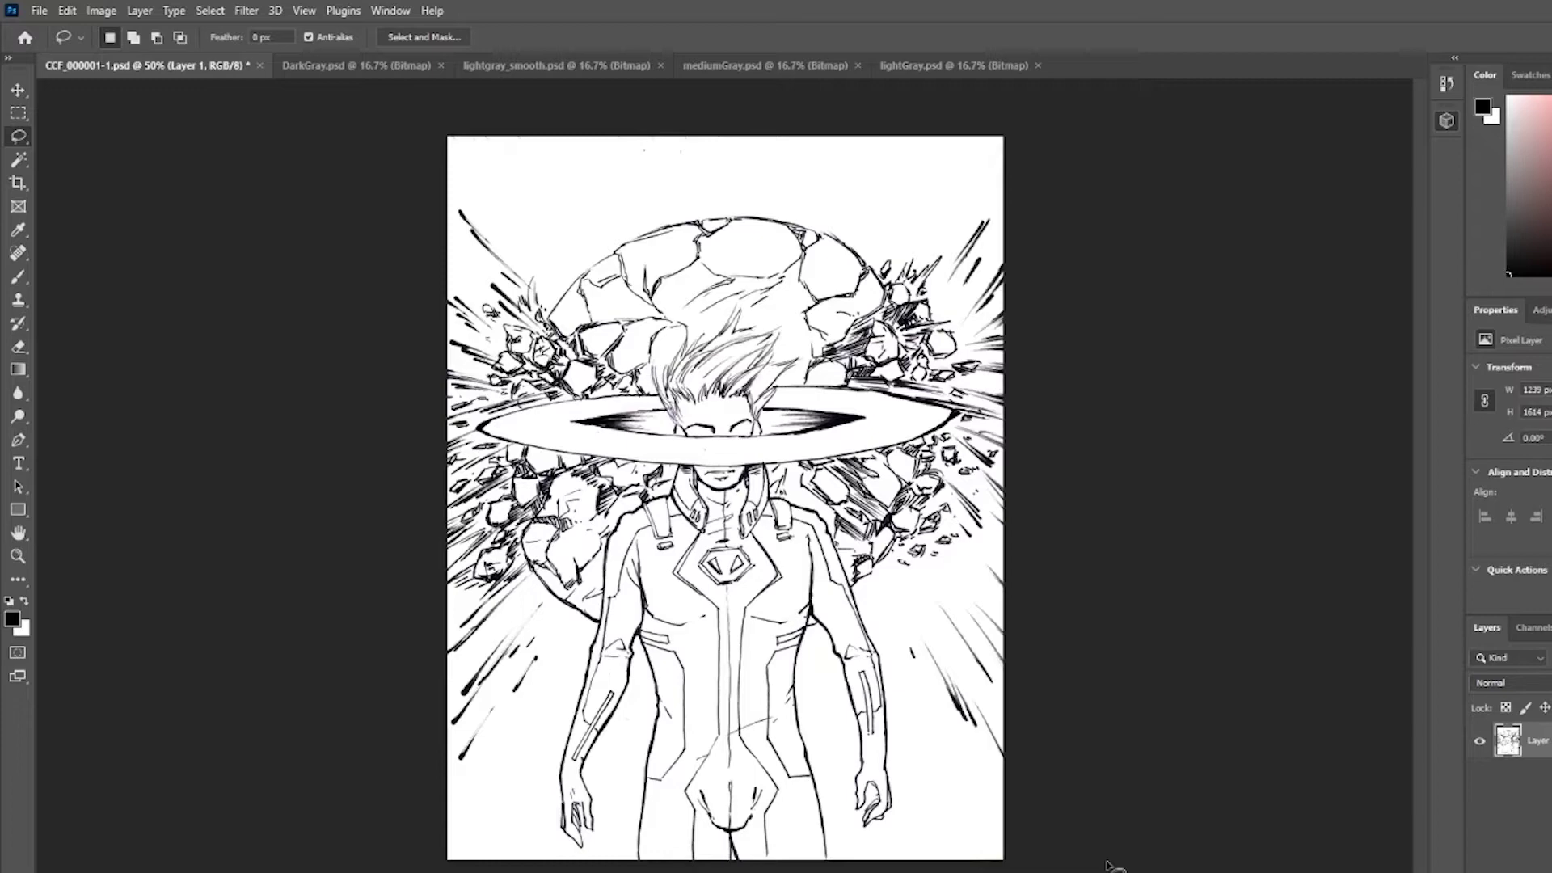
- Examine the inked line art up close and inspect the dot pattern in DarkGray.psd at 300% zoom
left_click(19, 558)
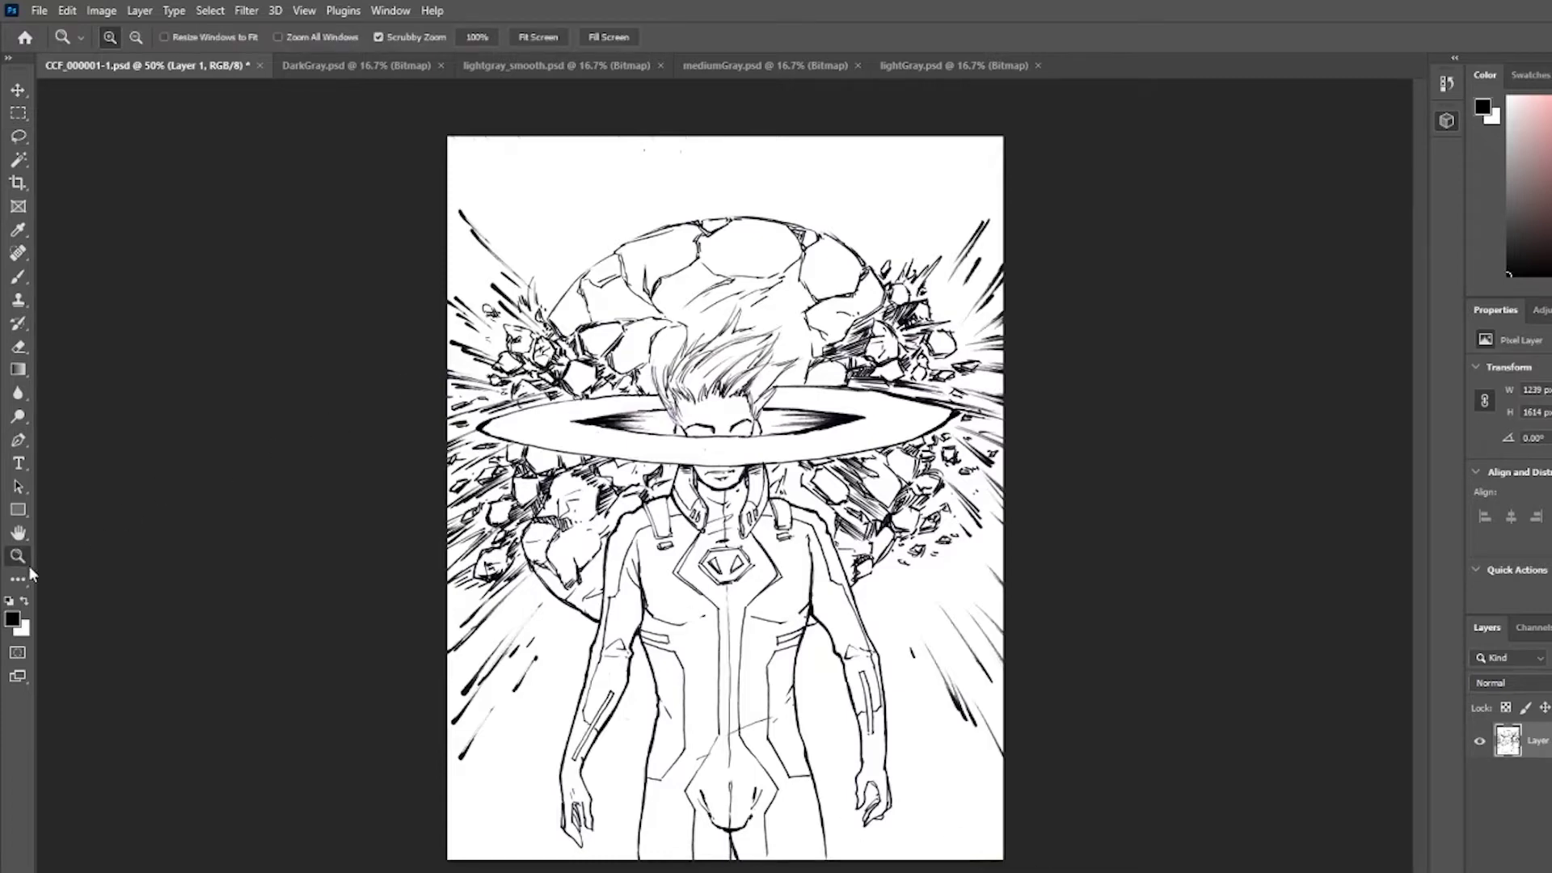
left_click(537, 511)
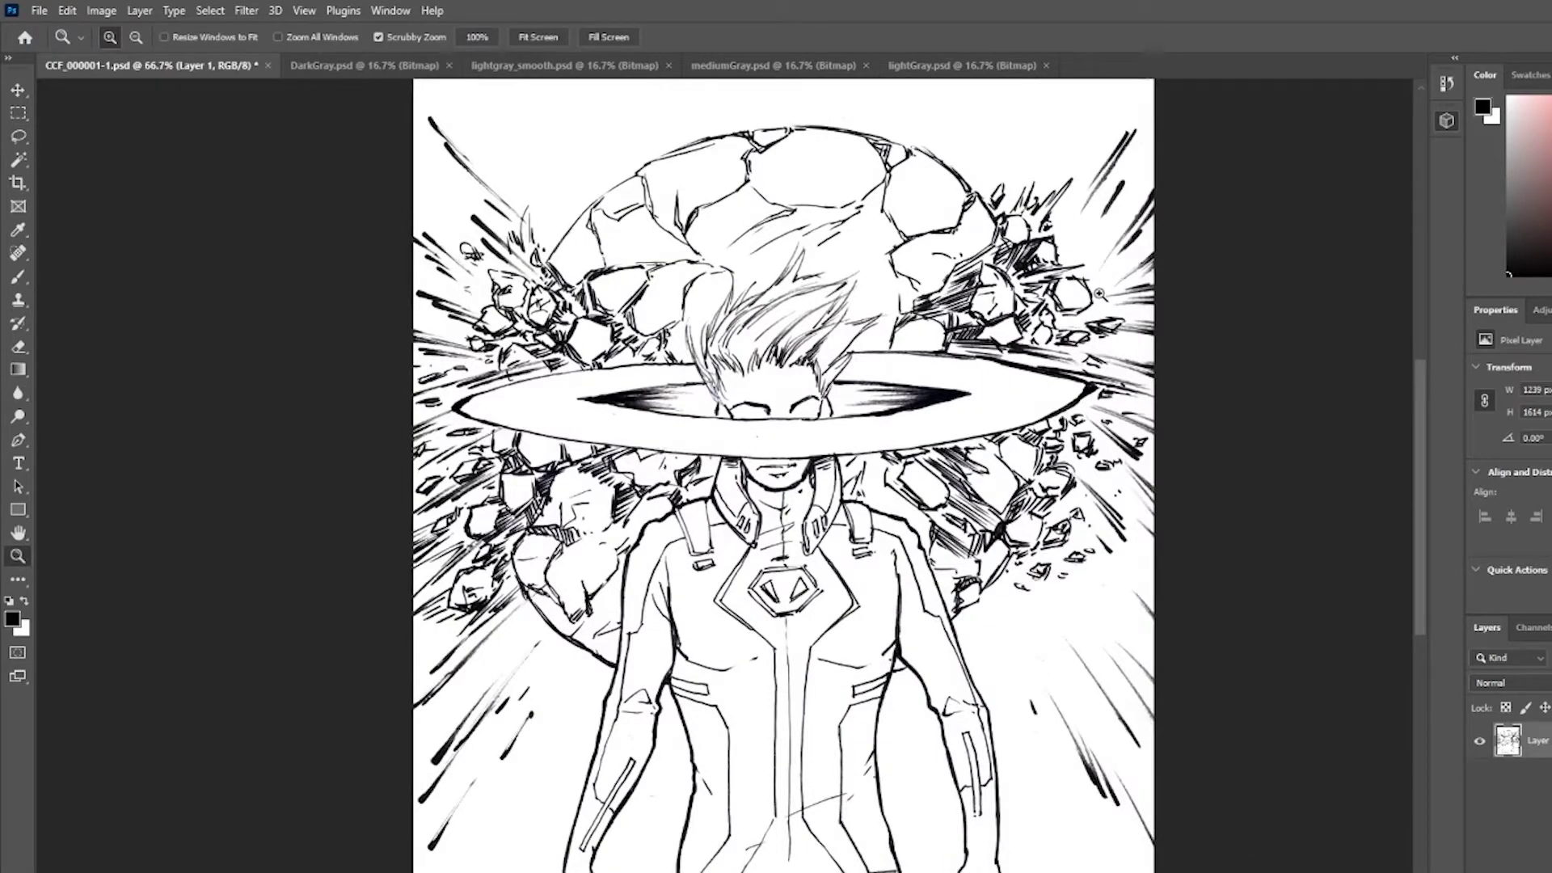
left_click(18, 90)
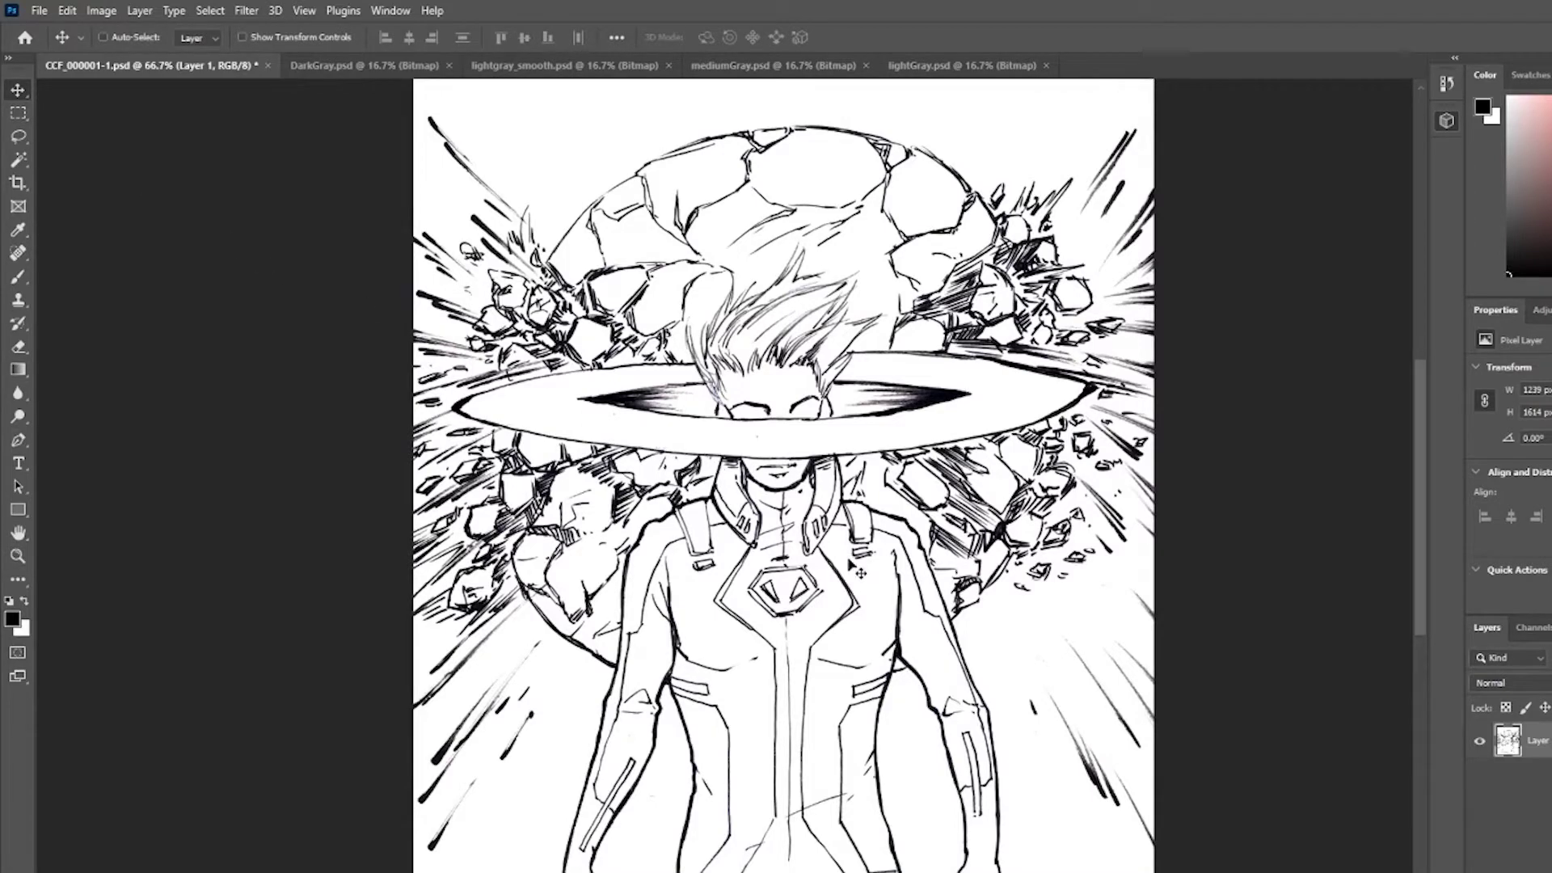
left_click_drag(833, 566, 837, 465)
left_click_drag(1087, 377, 1081, 454)
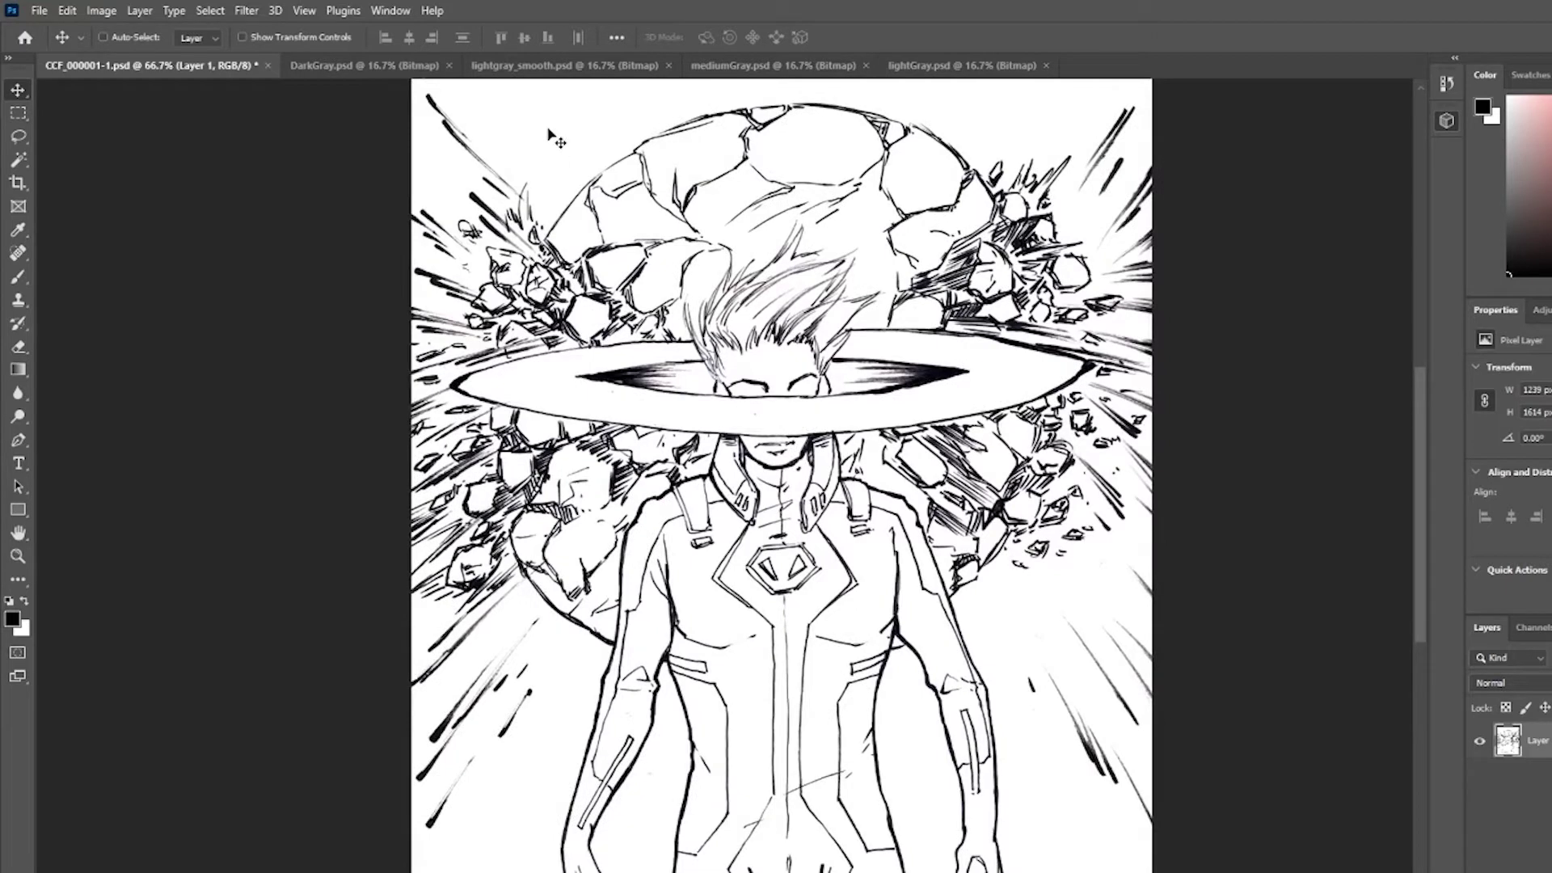
left_click(404, 68)
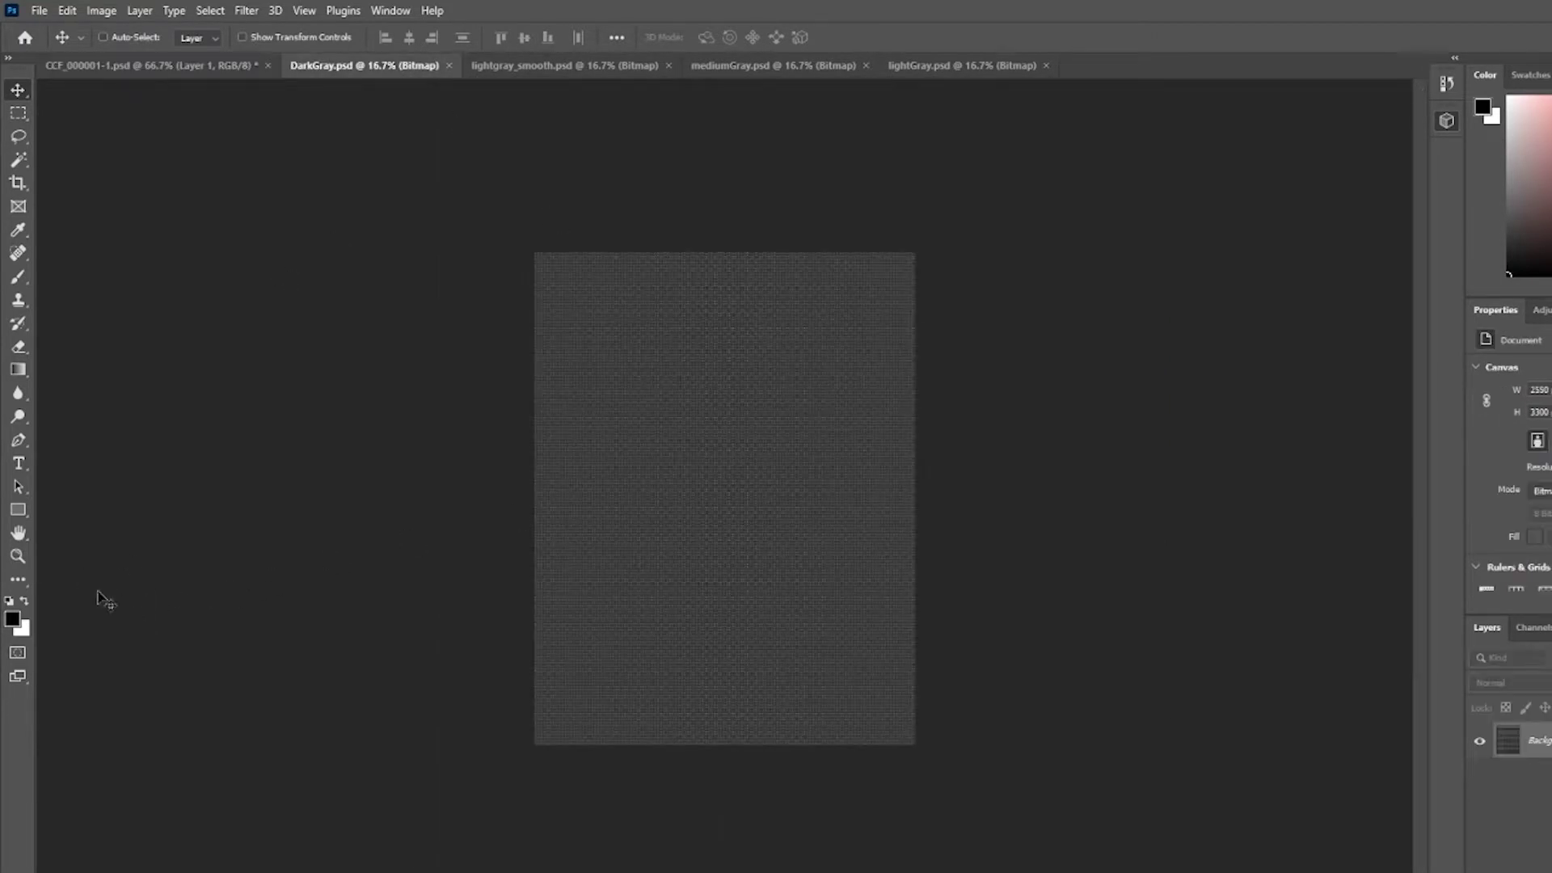
left_click(17, 556)
left_click_drag(763, 389, 763, 389)
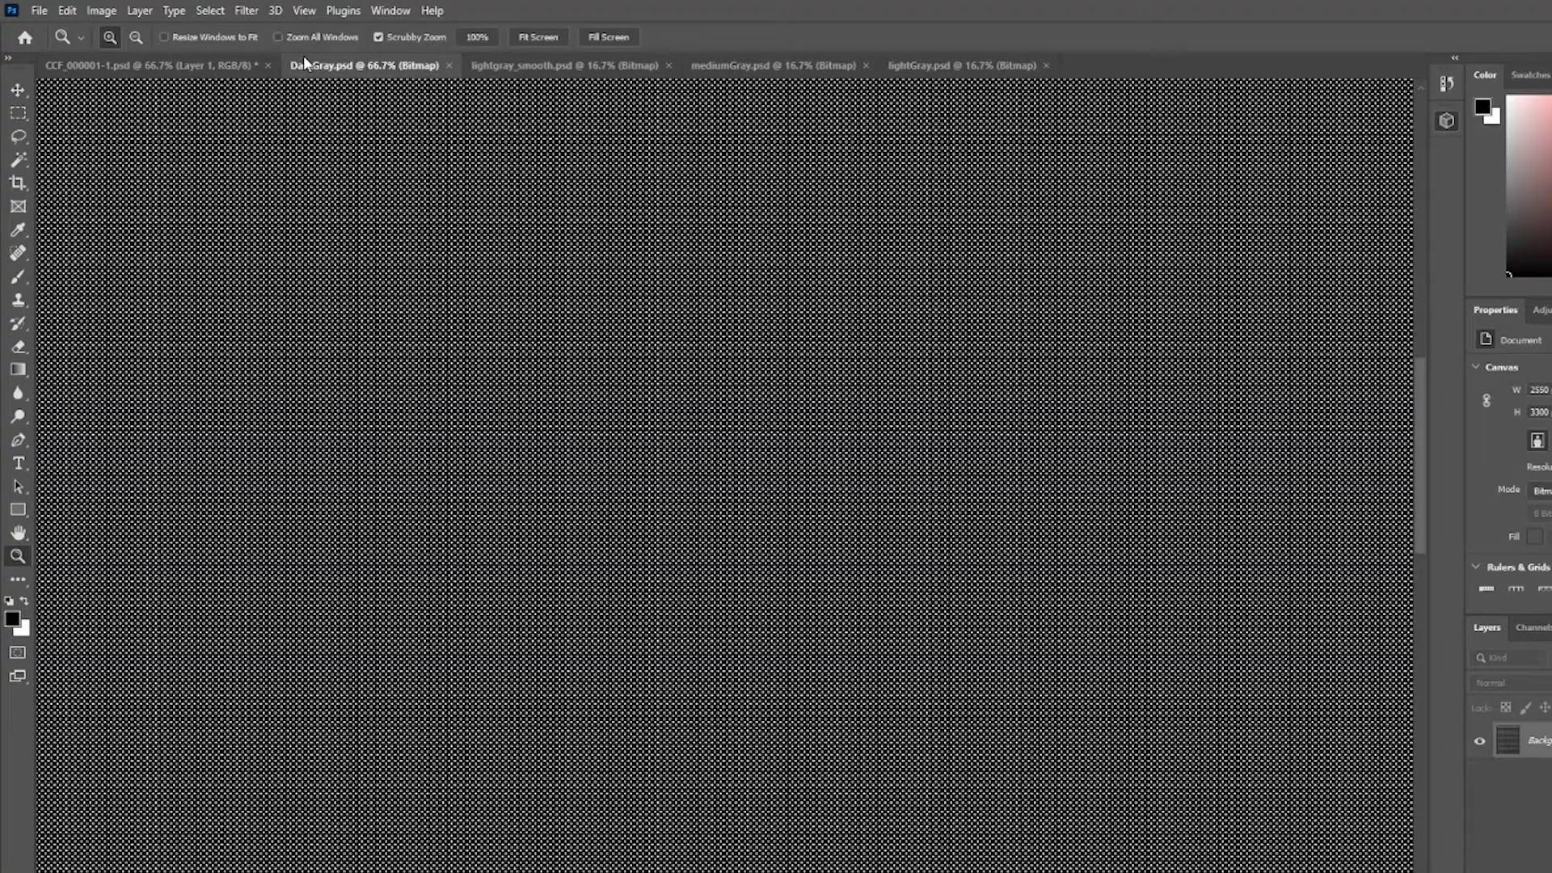
left_click(804, 426)
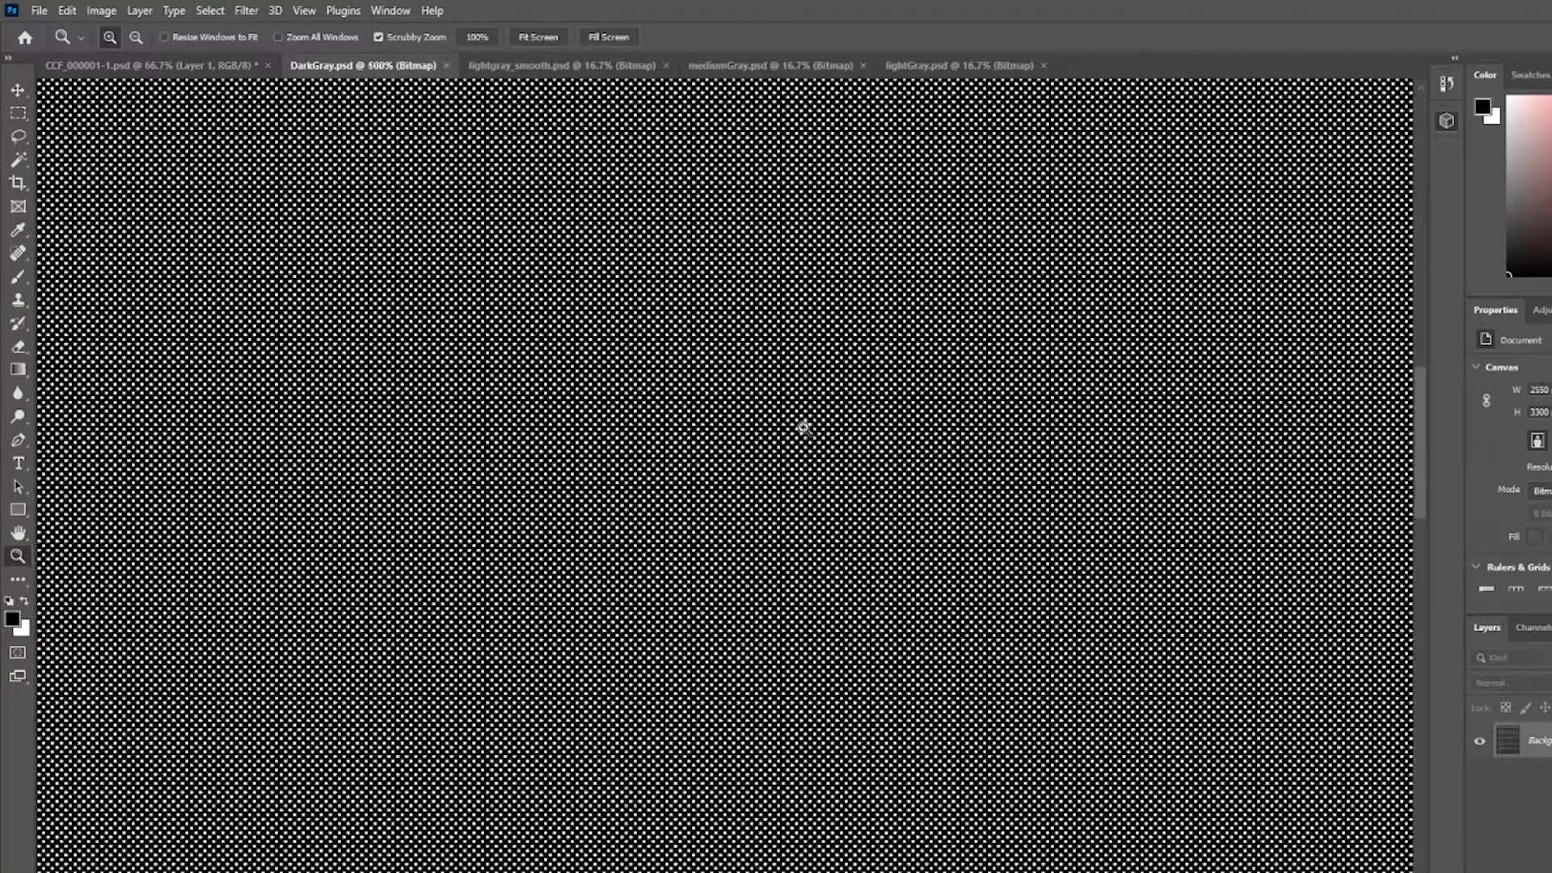
left_click(719, 287)
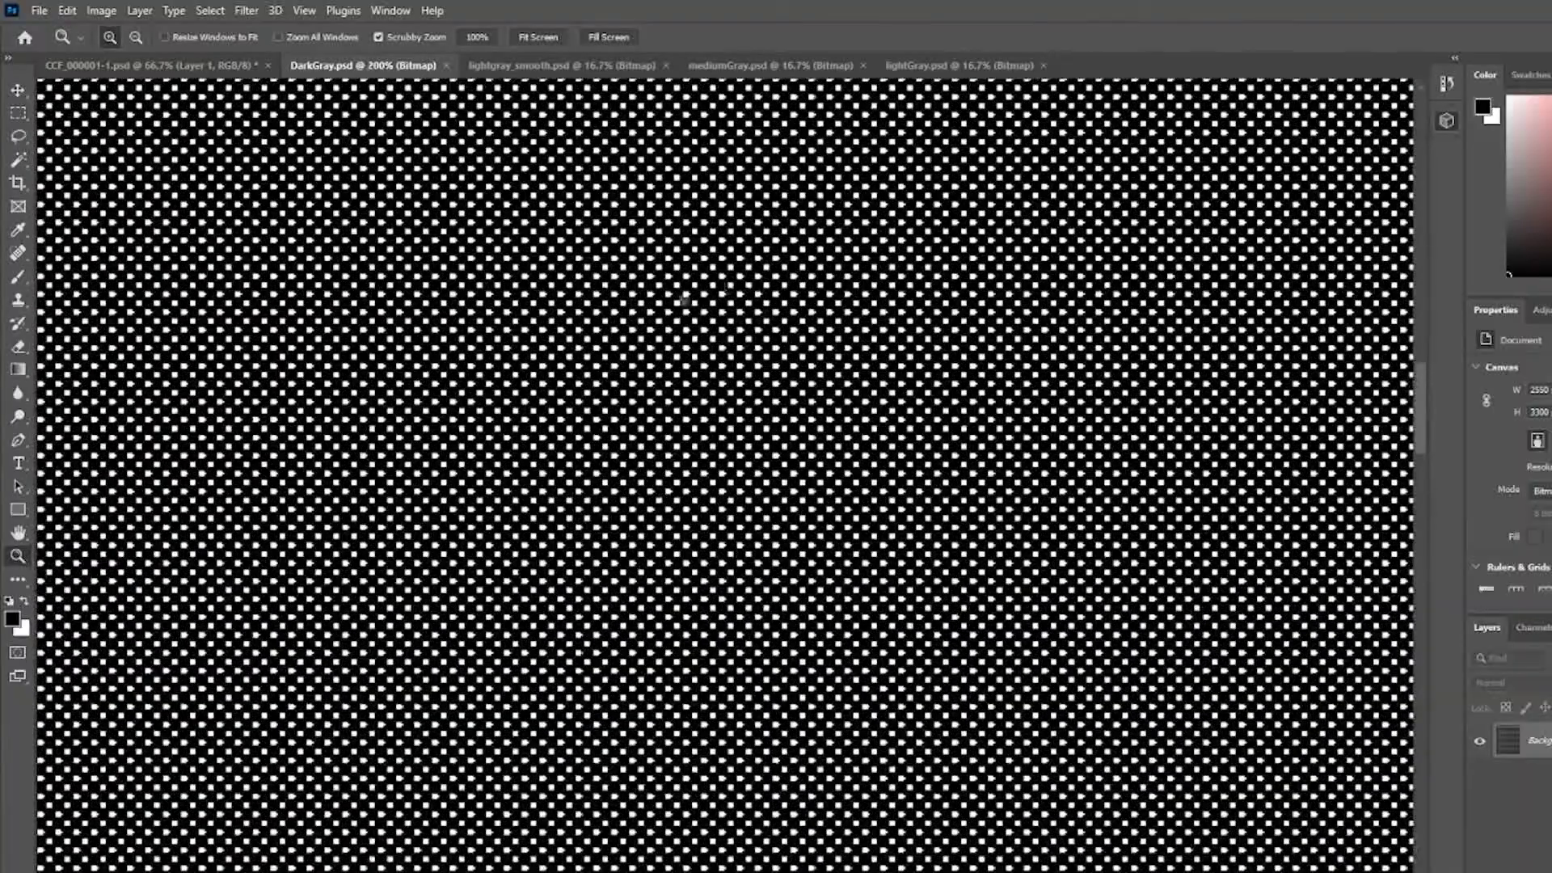
left_click(623, 244)
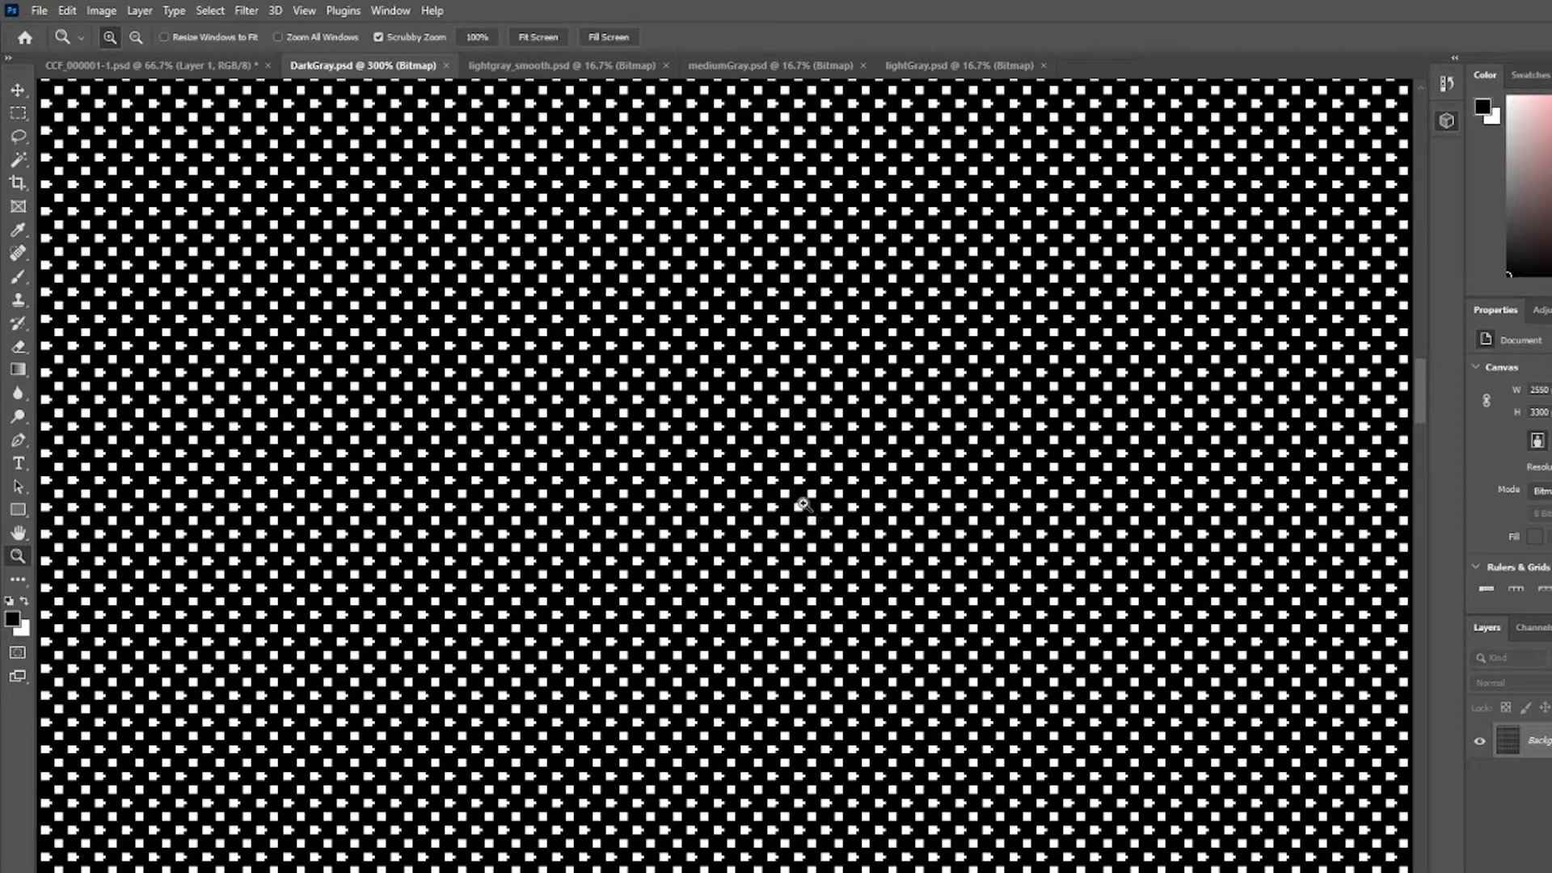
- Paste the DarkGray dot pattern over the line art in CCF_000001-1.psd and set its blend mode to Multiply
left_click(218, 62)
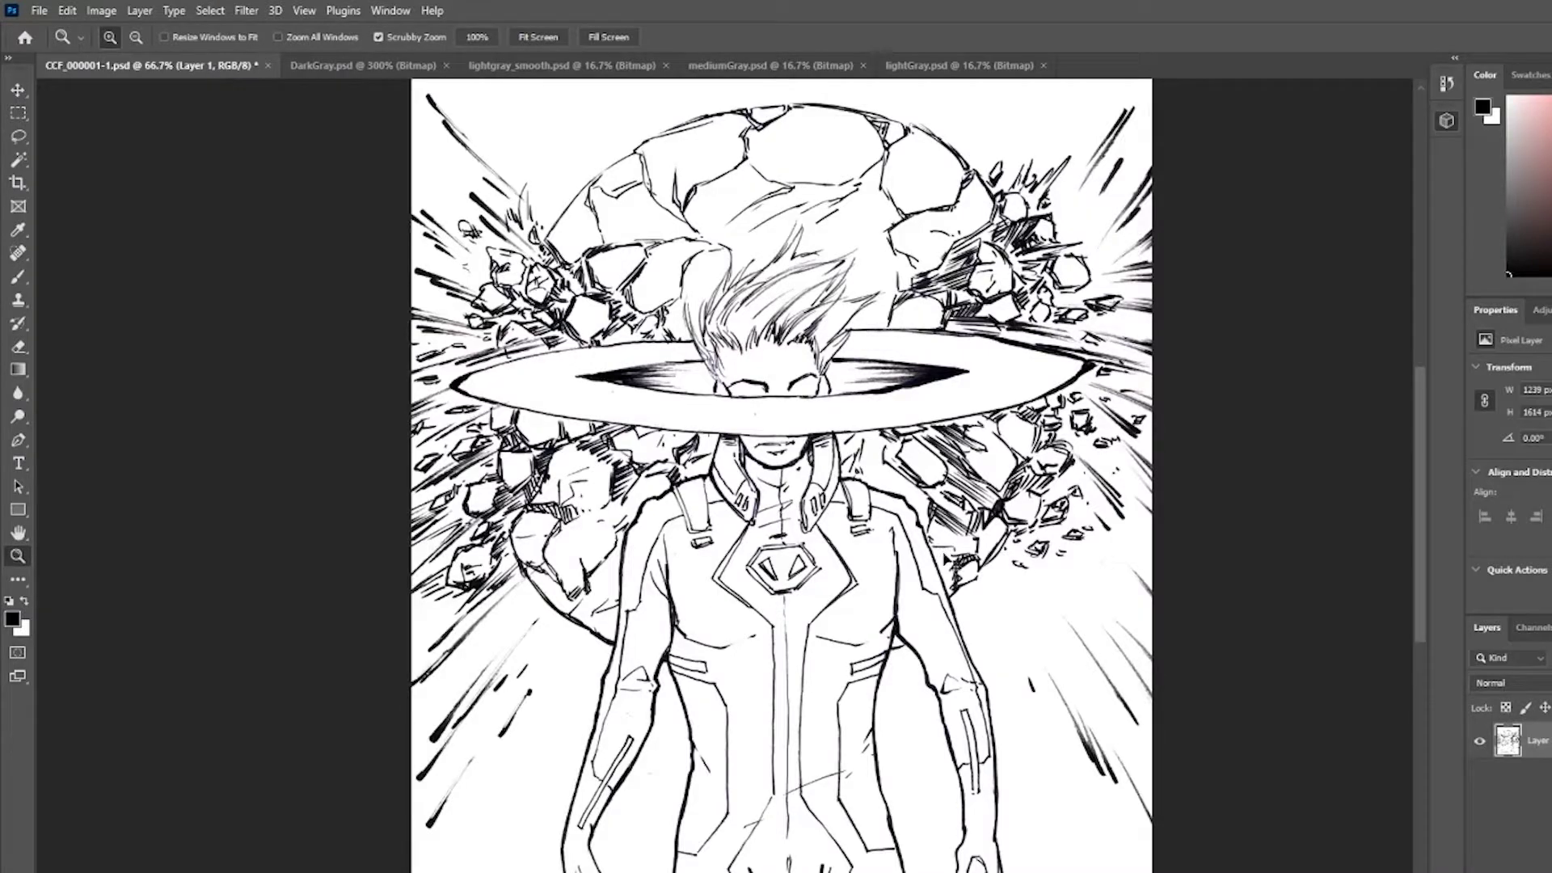
key("ctrl+v")
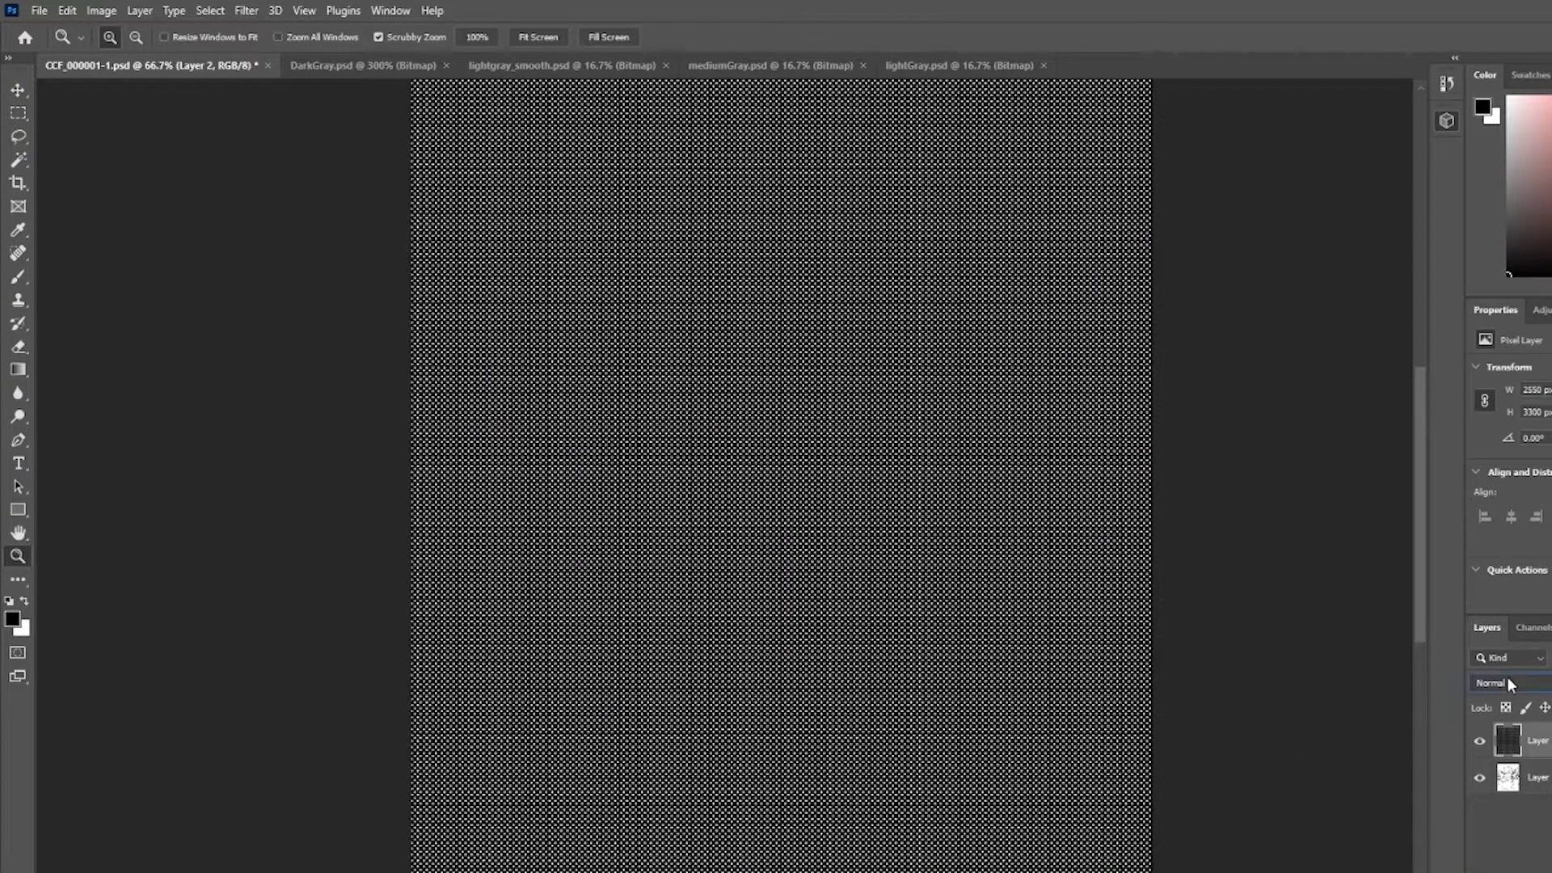
scroll(1507, 684, "down", 11)
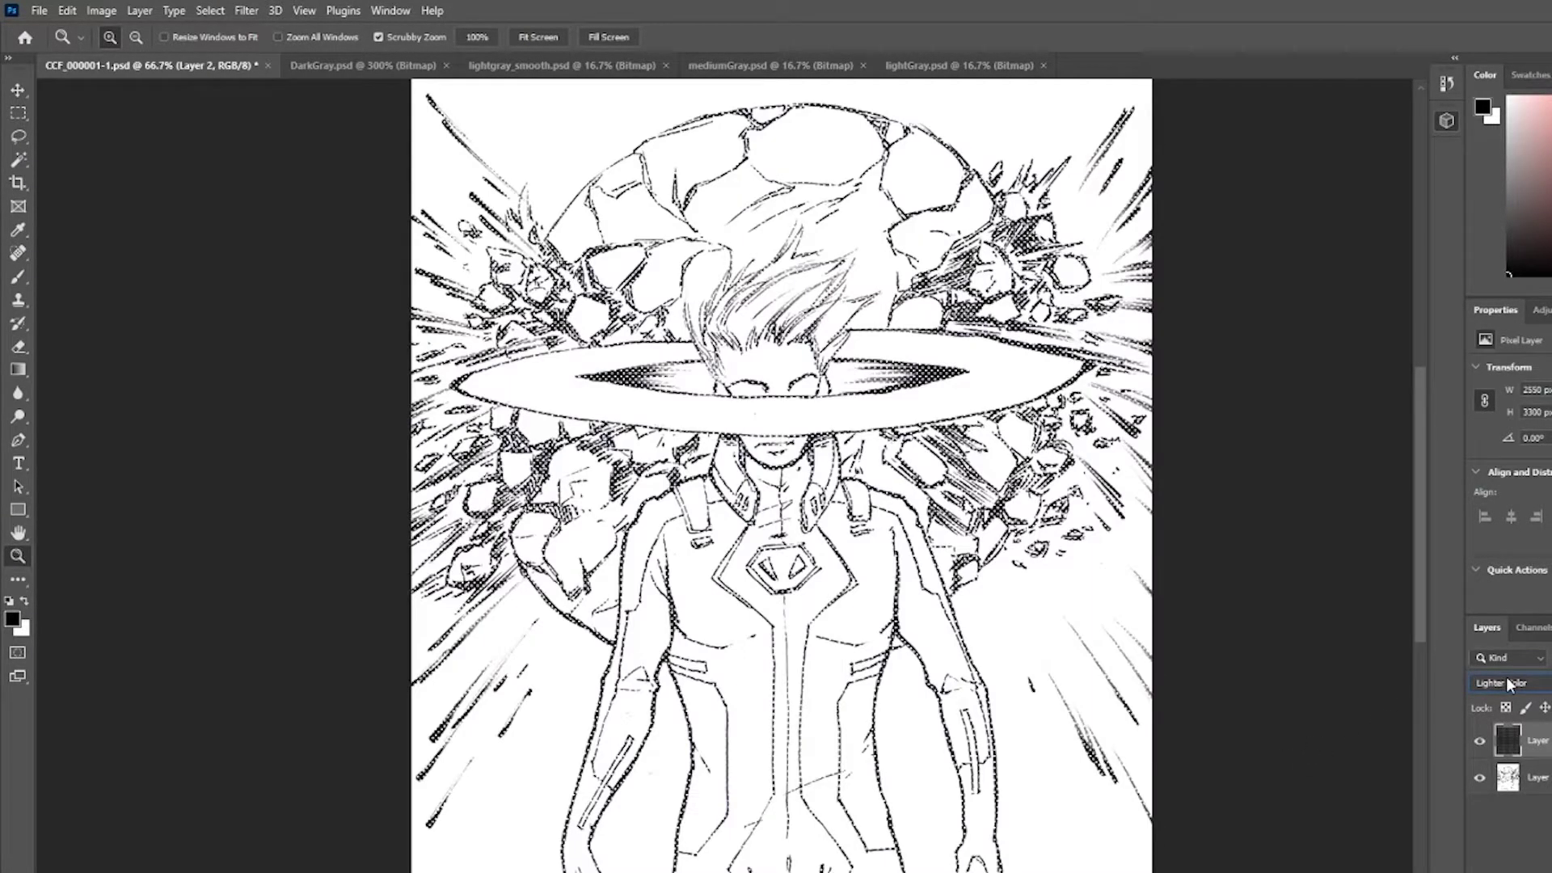
scroll(1506, 683, "up", 8)
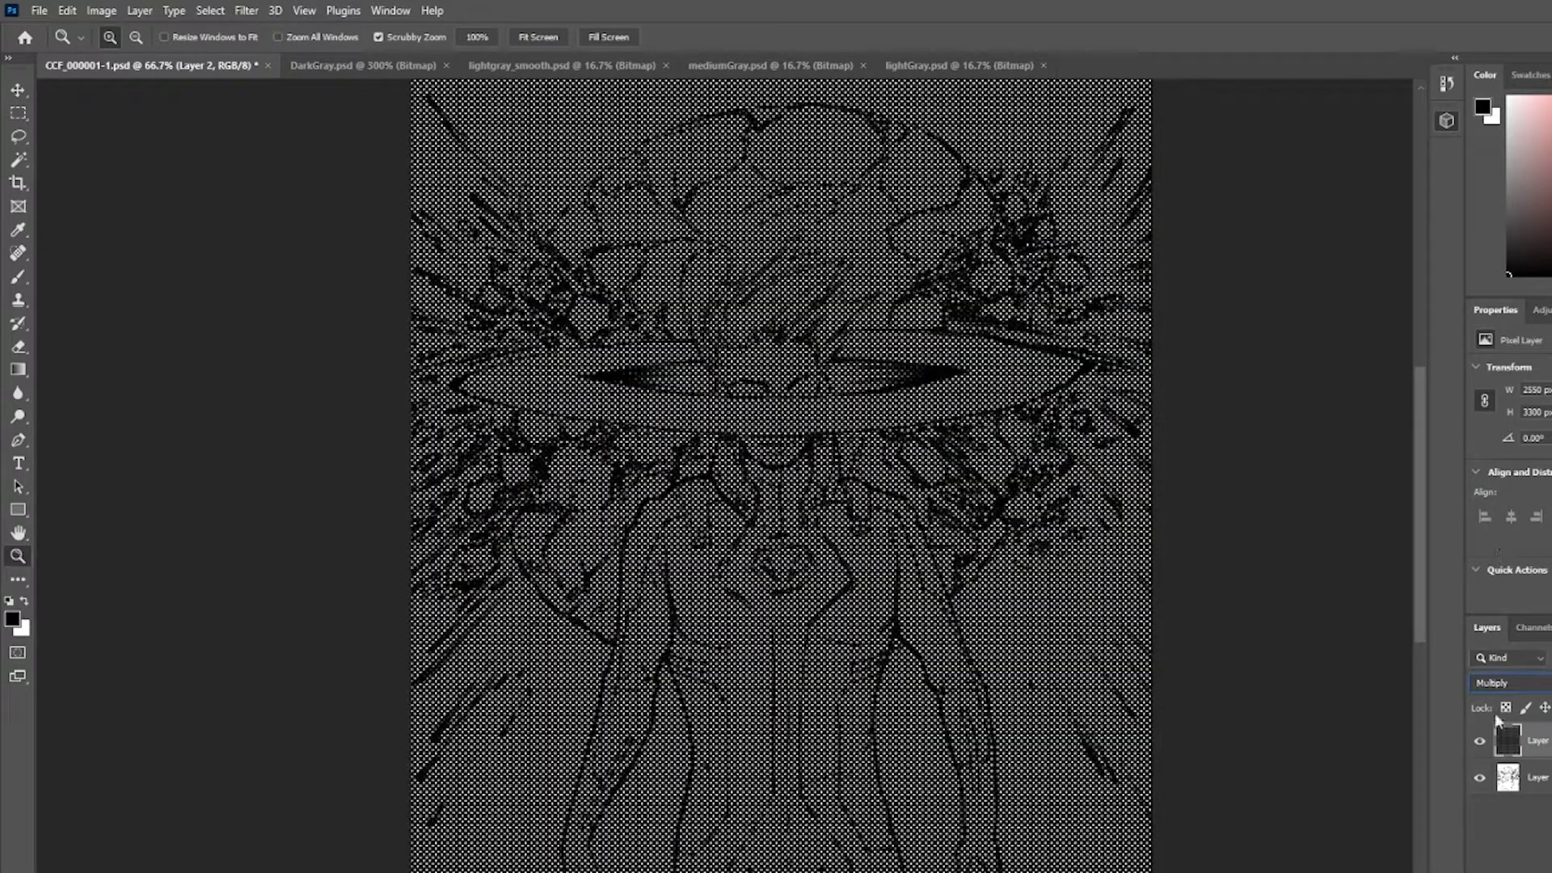
- Detach the layer list so it floats over the workspace and add a layer mask to the dot pattern layer
left_click(1548, 821)
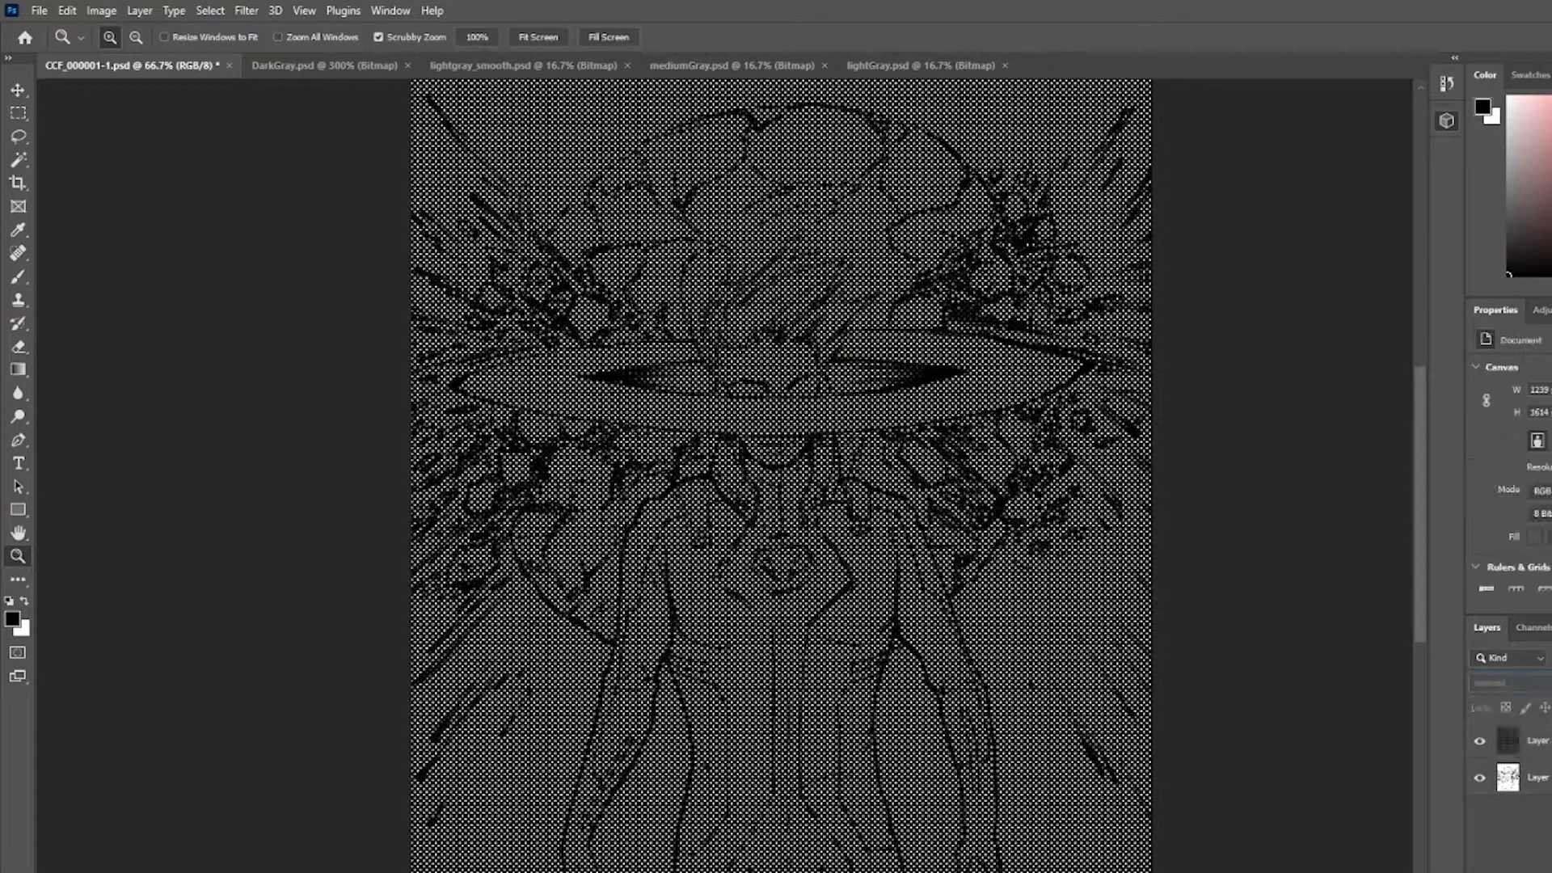
left_click_drag(1485, 627, 965, 151)
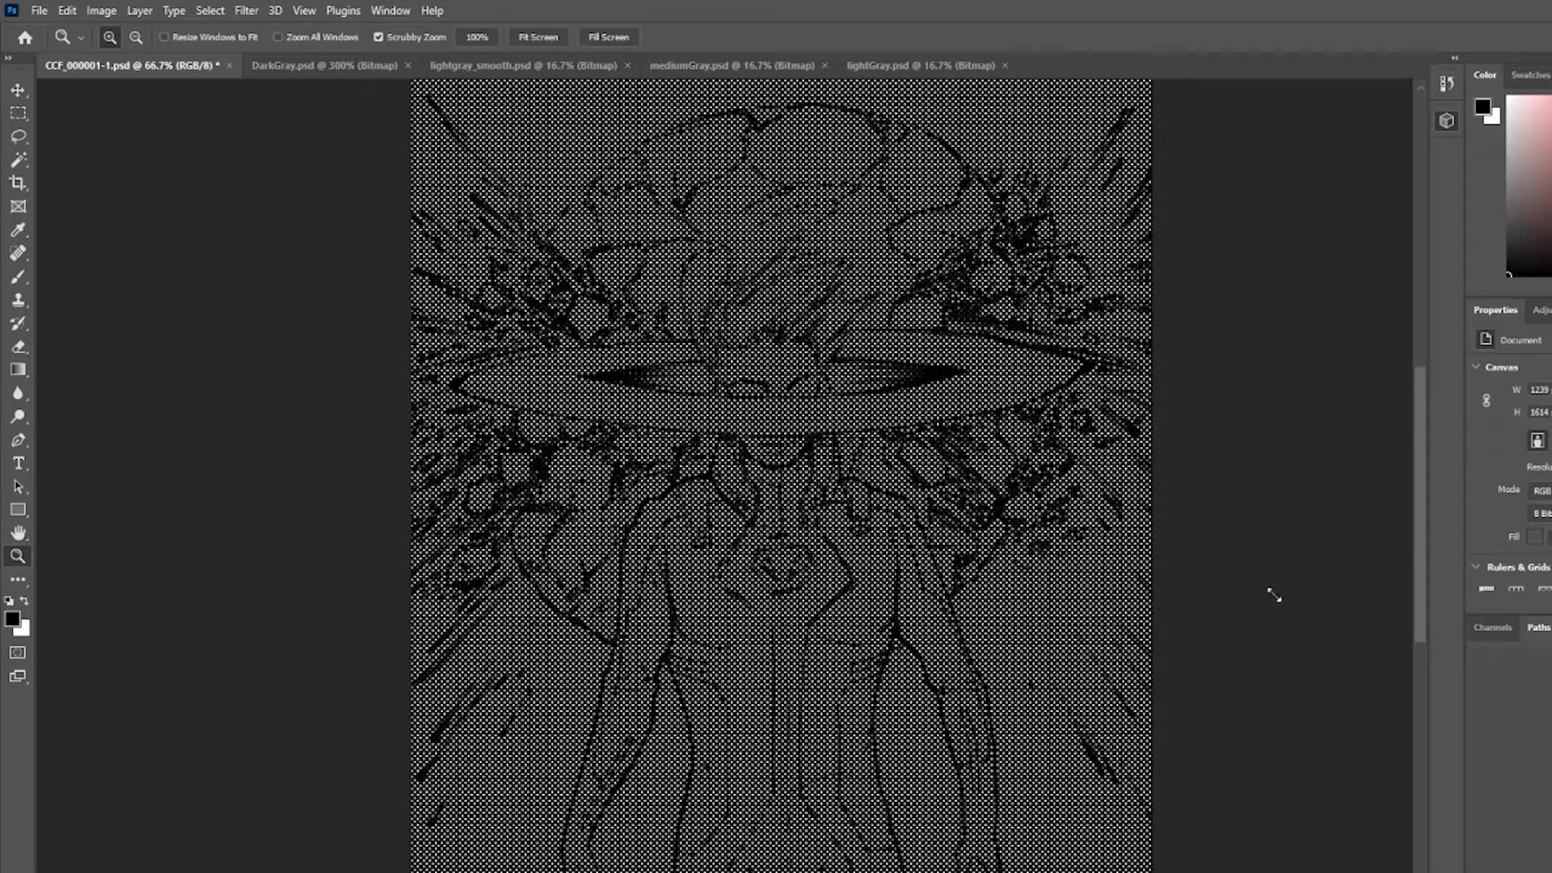
left_click(1166, 345)
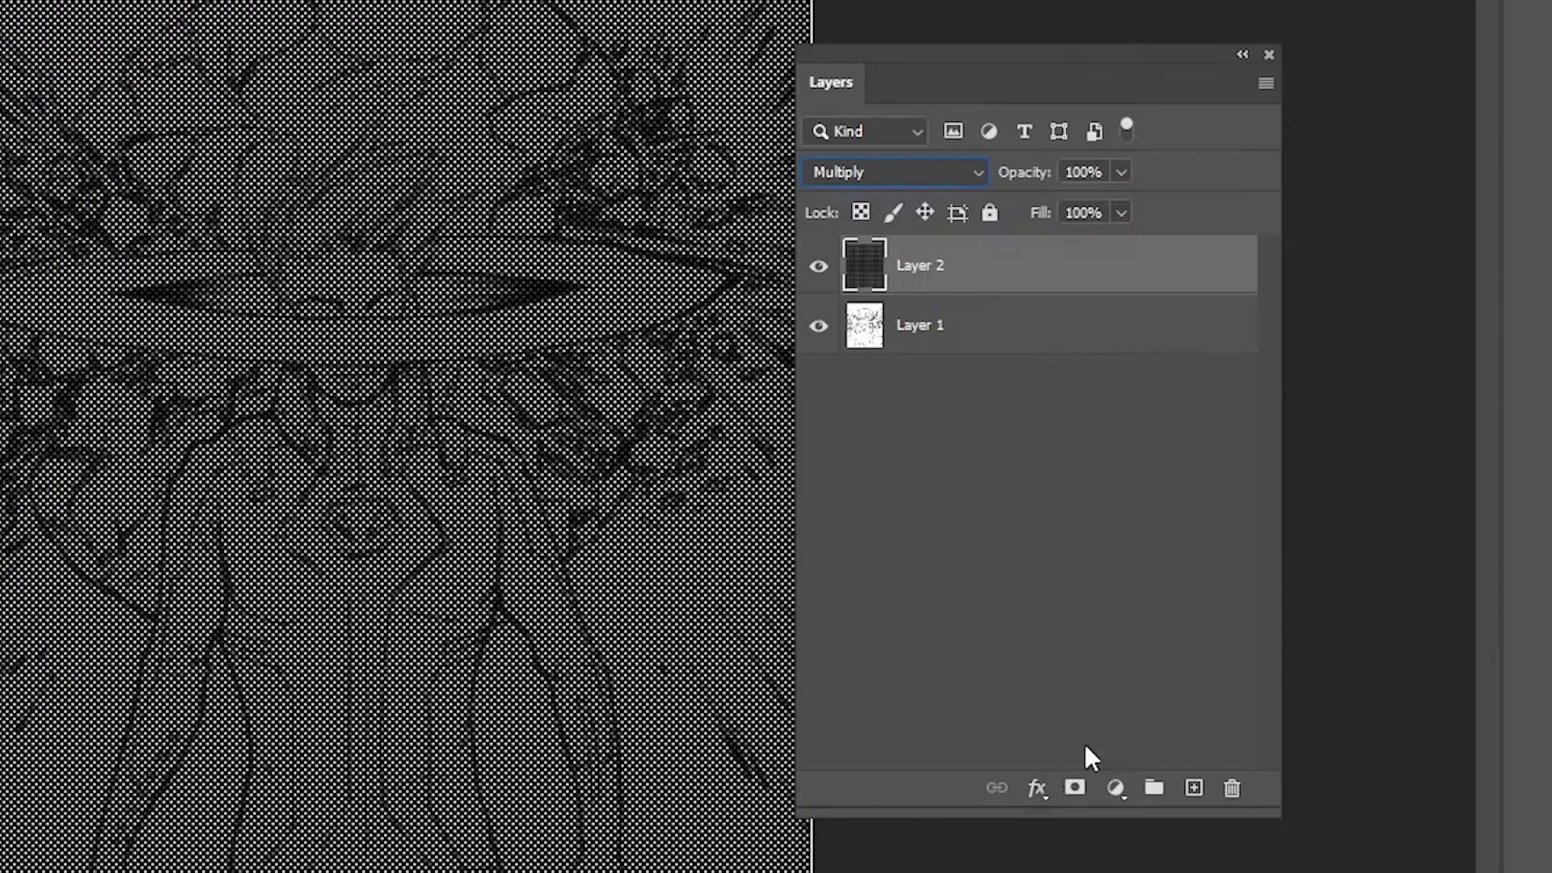
left_click(1074, 800)
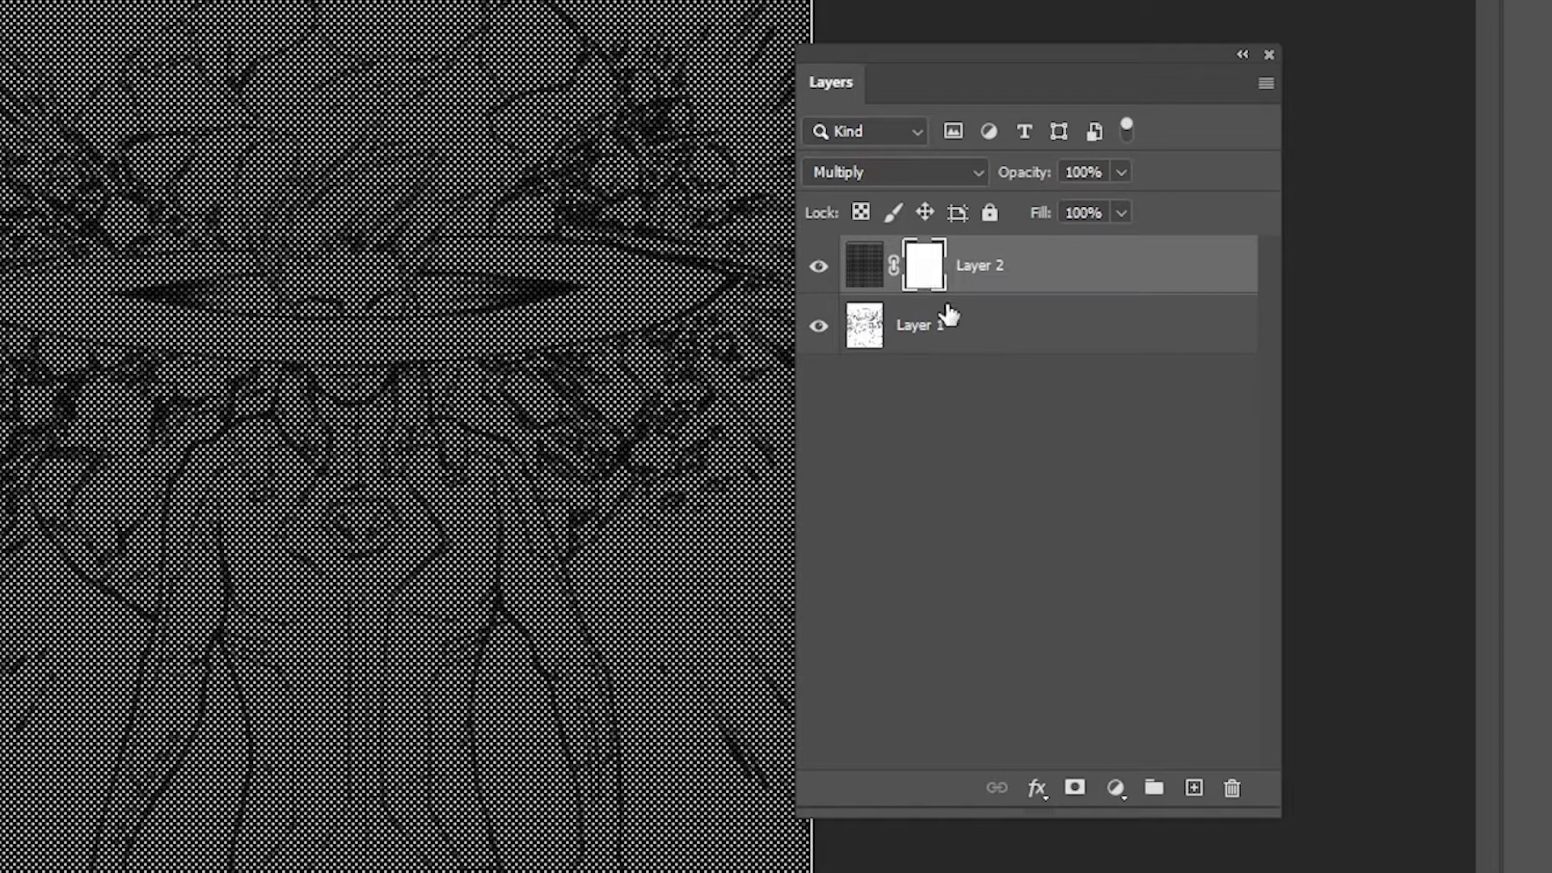
- Select the dot pattern layer's mask and invert it to black so the pattern is hidden
left_click(870, 270)
left_click(909, 269)
left_click(863, 275)
left_click(917, 270)
key("ctrl+i")
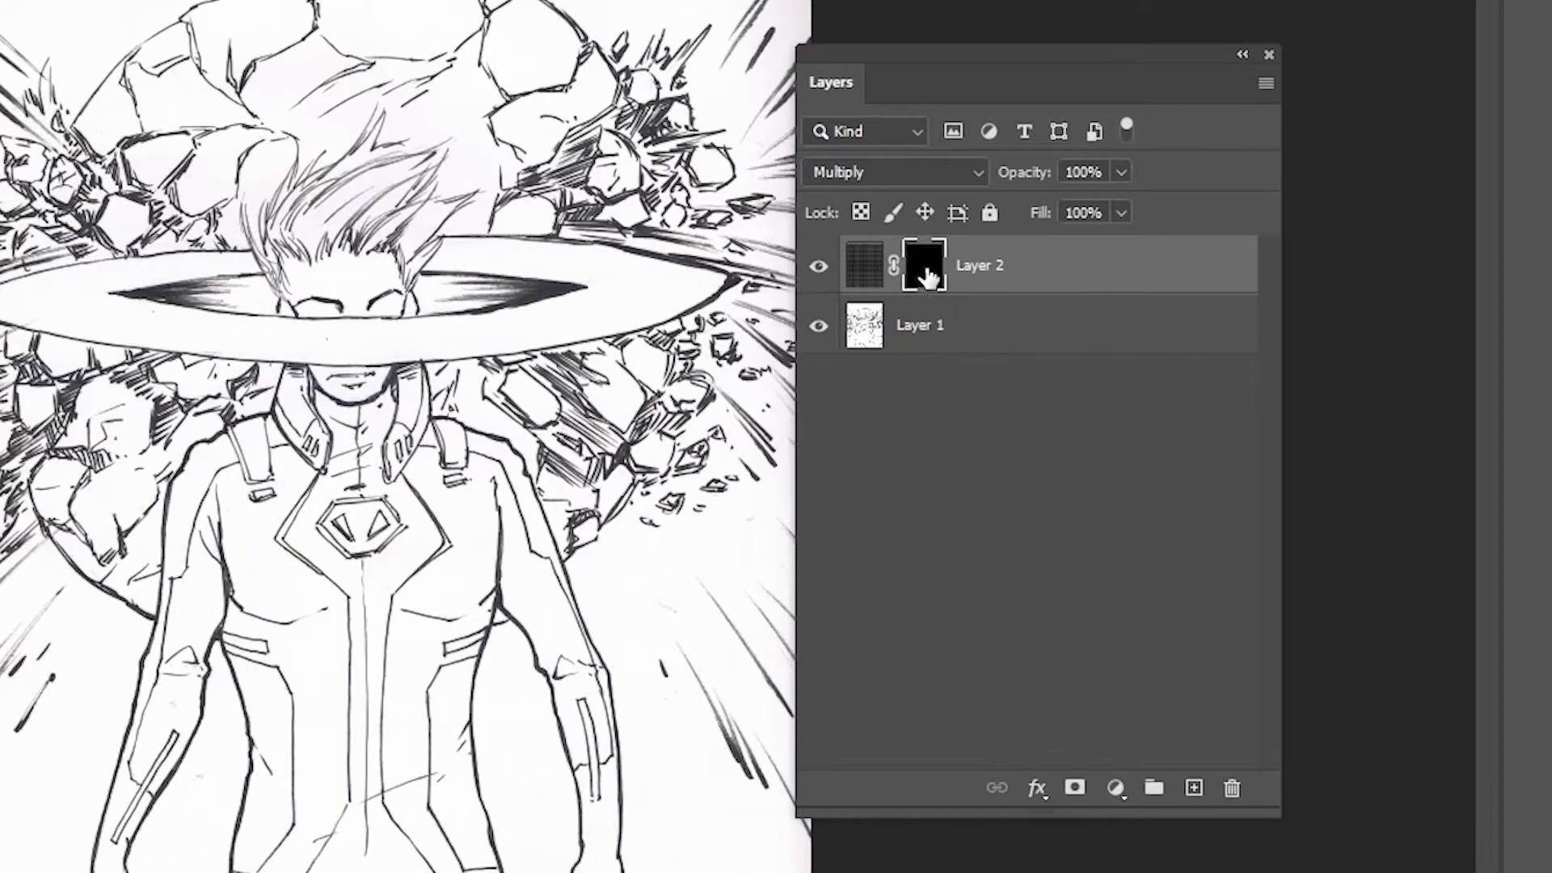
- Invert the dot pattern layer's mask back and forth to compare the pattern shown and hidden, ending on black
key("ctrl+i")
key("ctrl+i")
key("ctrl+i")
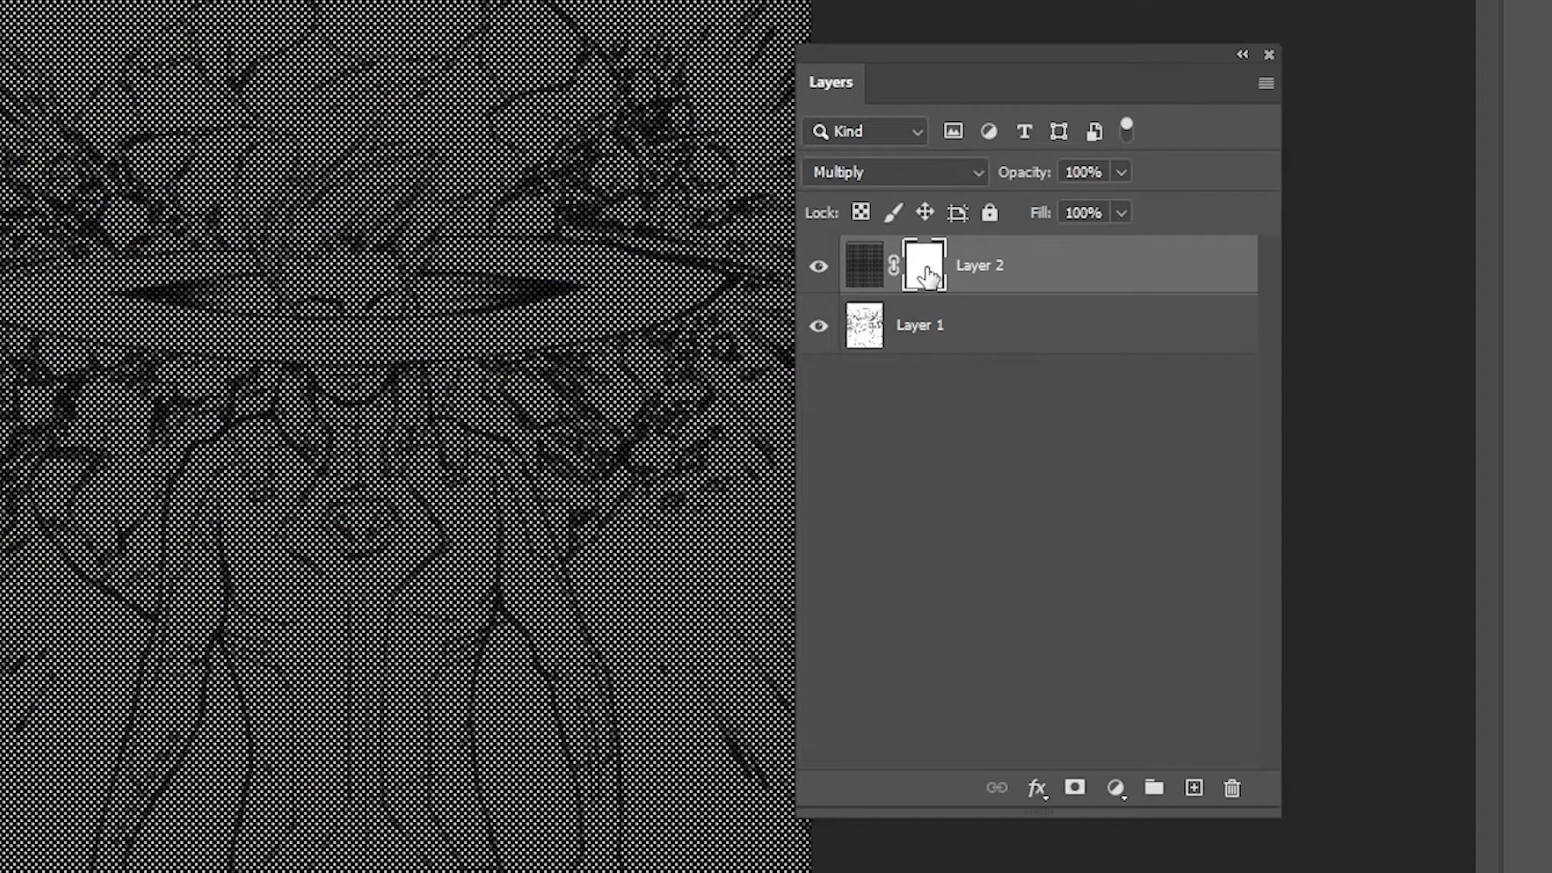
key("ctrl+i")
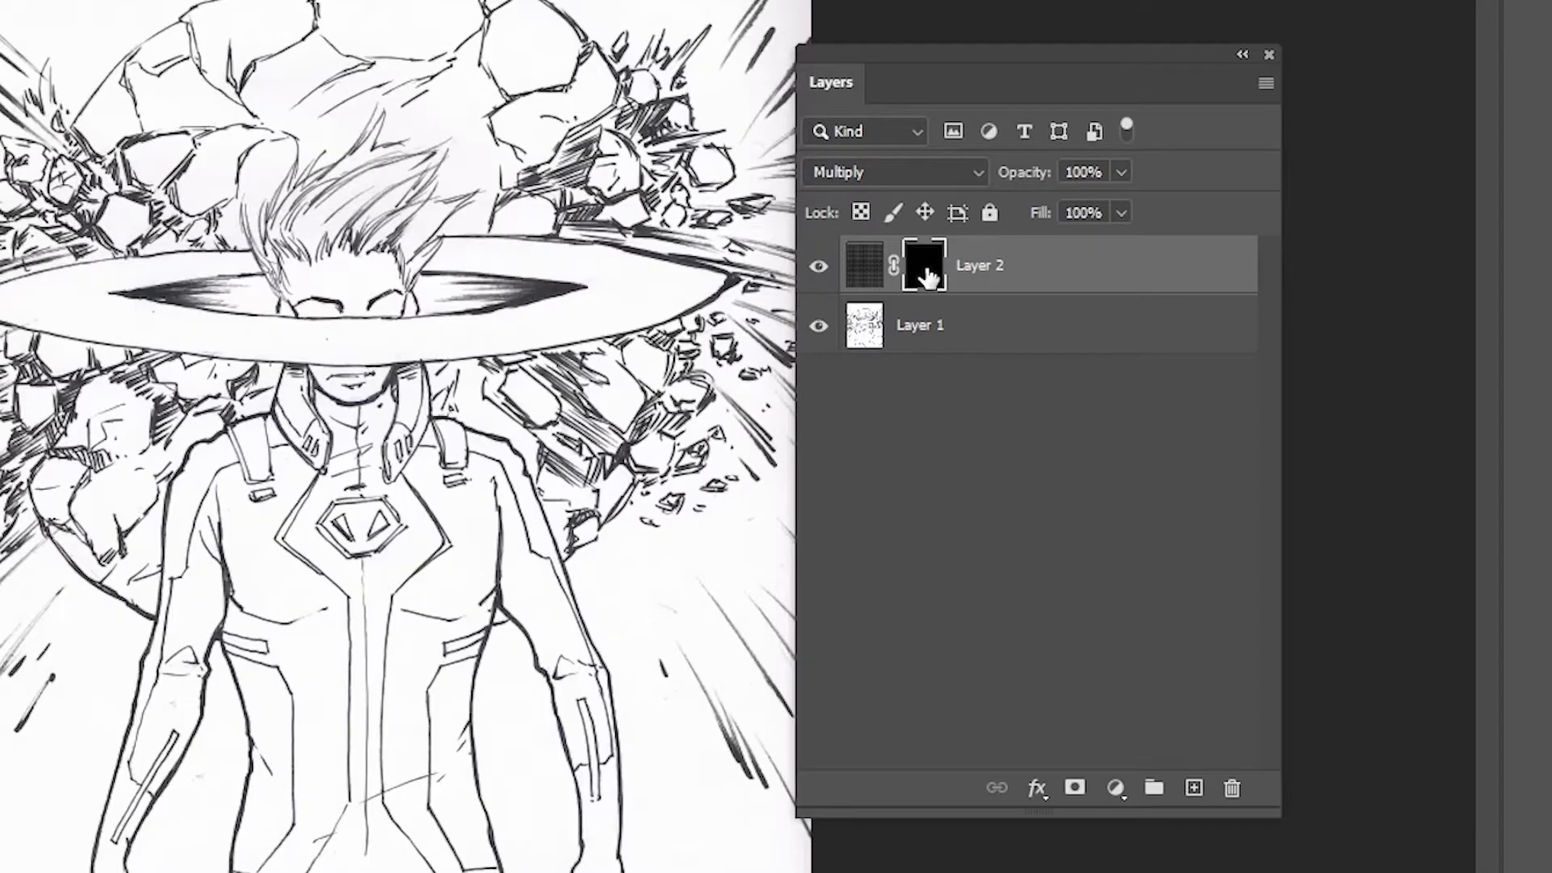
left_click(974, 373)
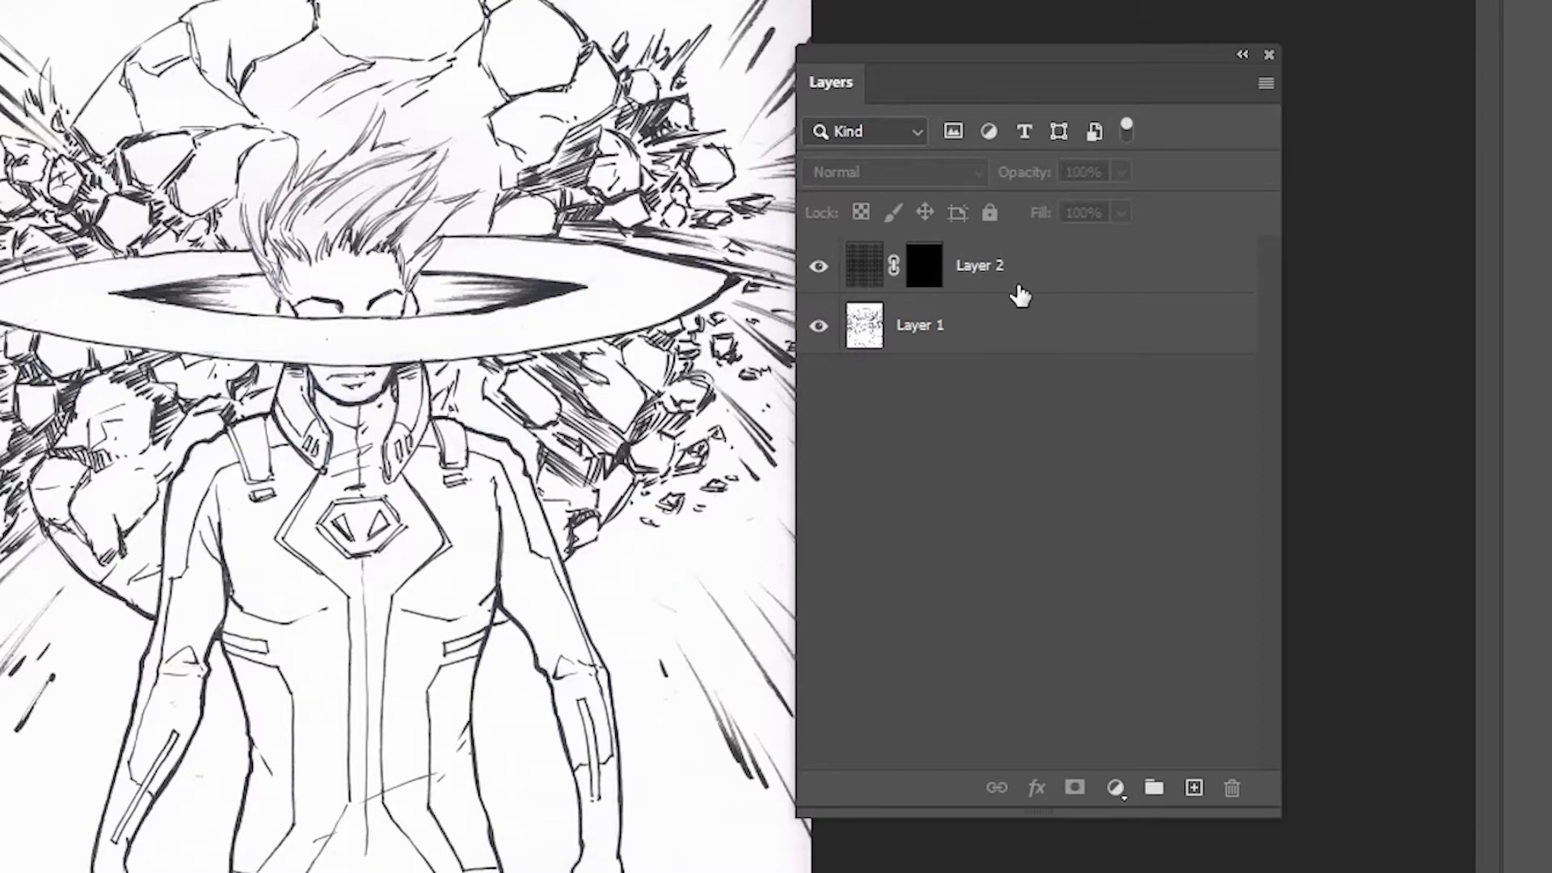
left_click(930, 272)
key("ctrl+i")
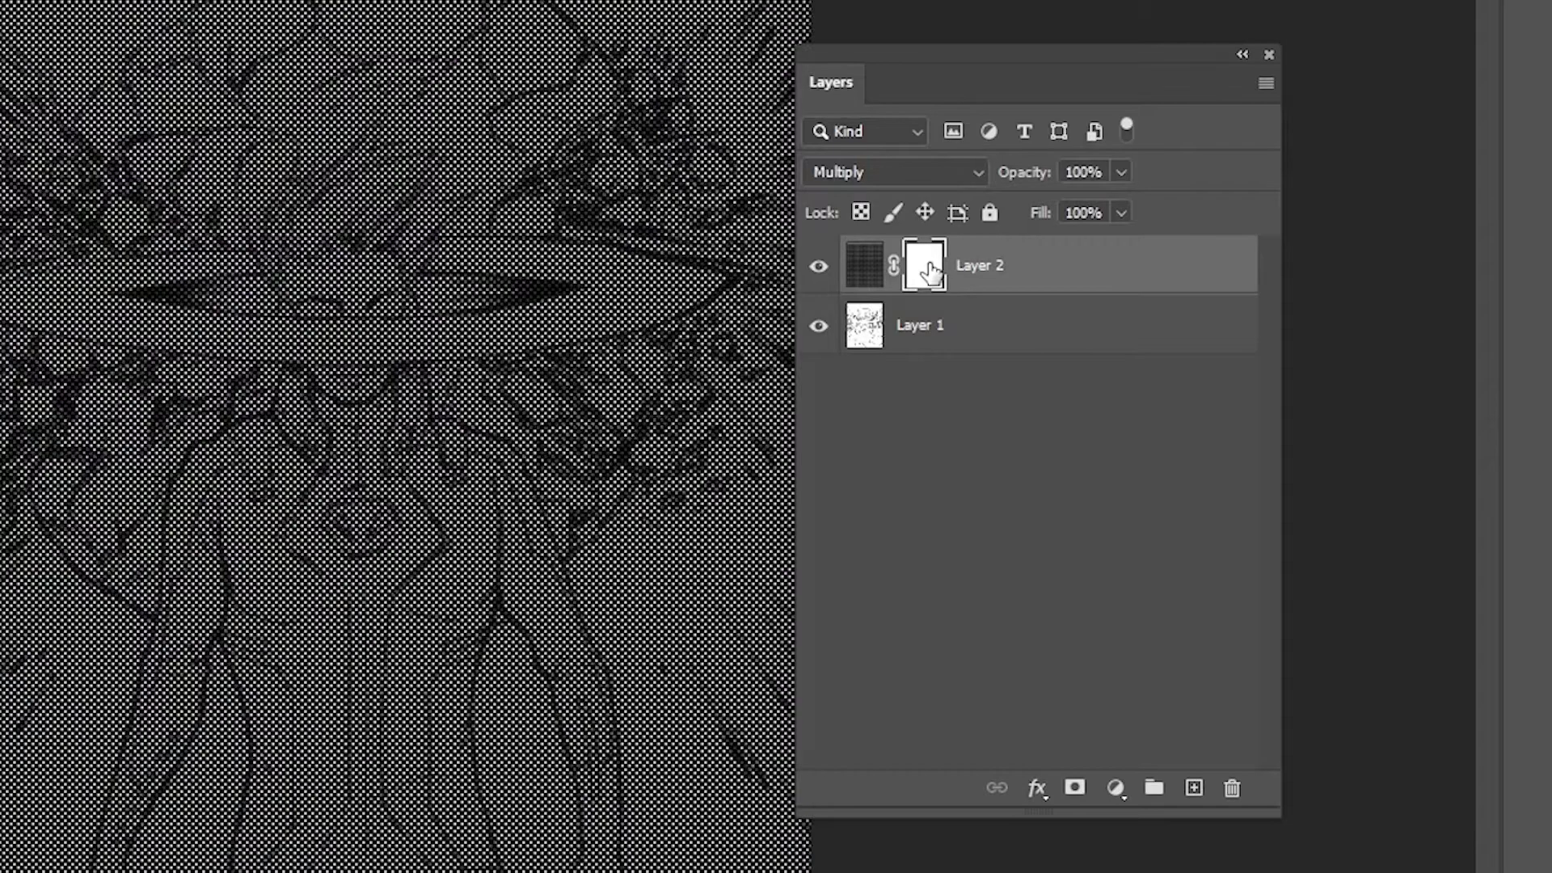
key("ctrl+i")
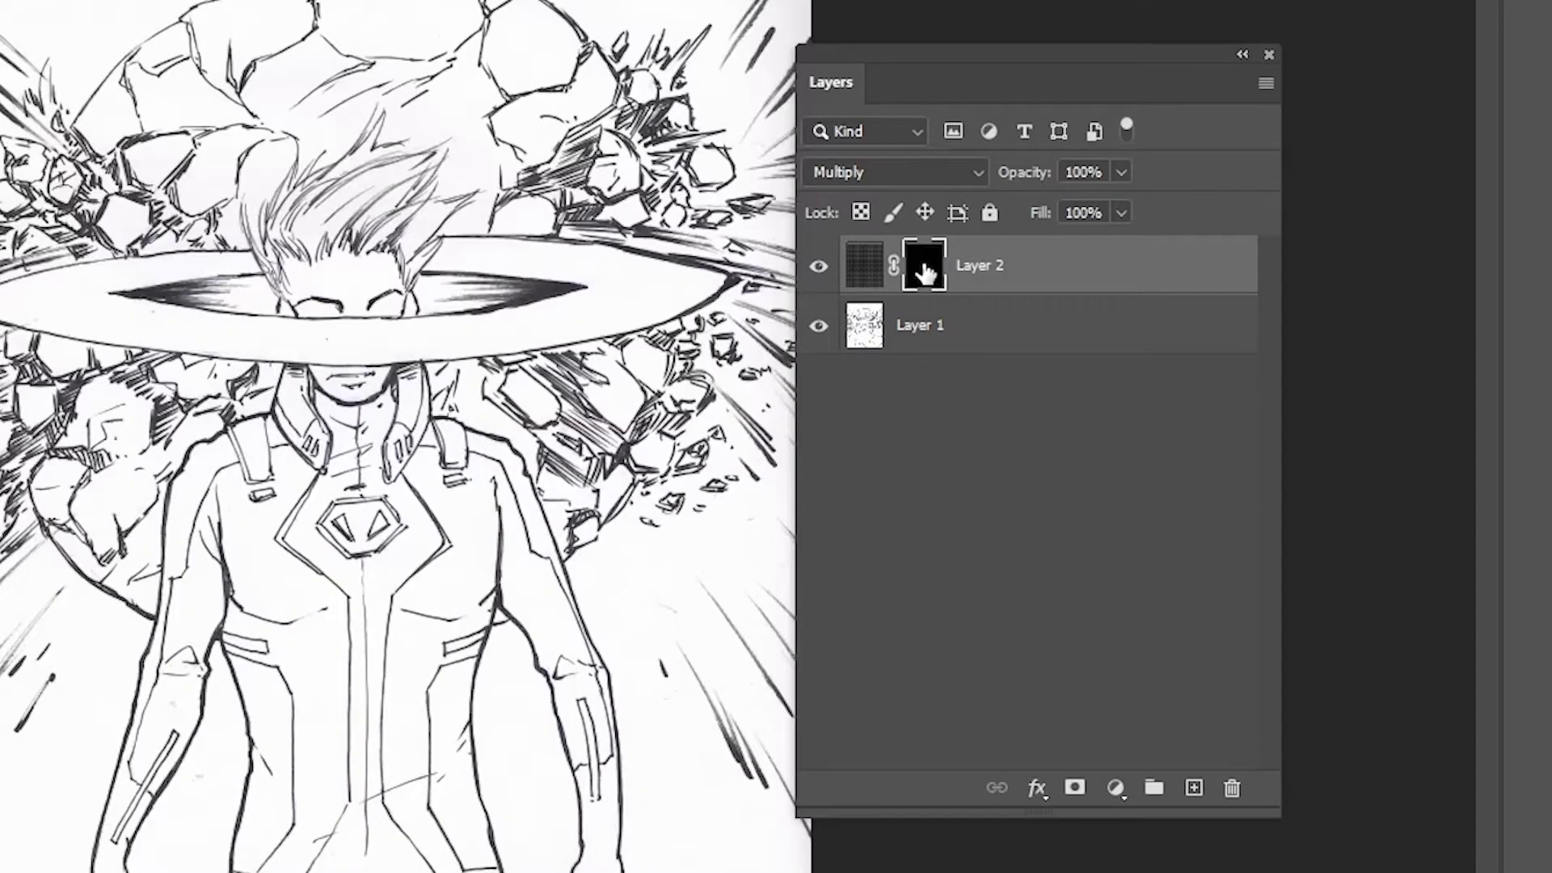
- Paint white on the dot layer's mask with a size 9 brush at 100% opacity to reveal dots on both shoulder straps
left_click(861, 257)
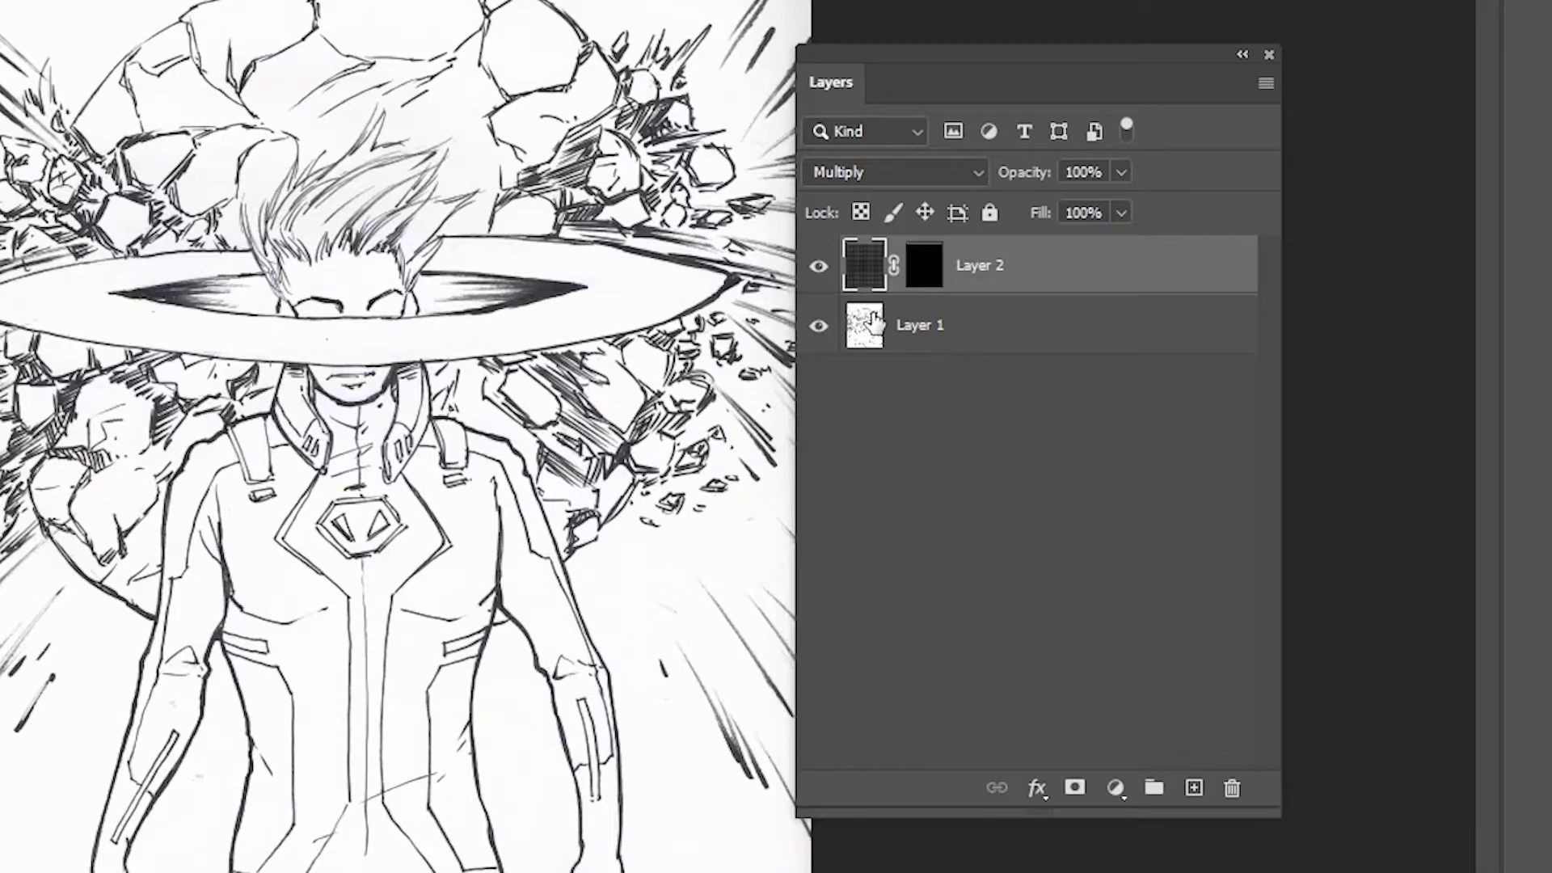
left_click(929, 275)
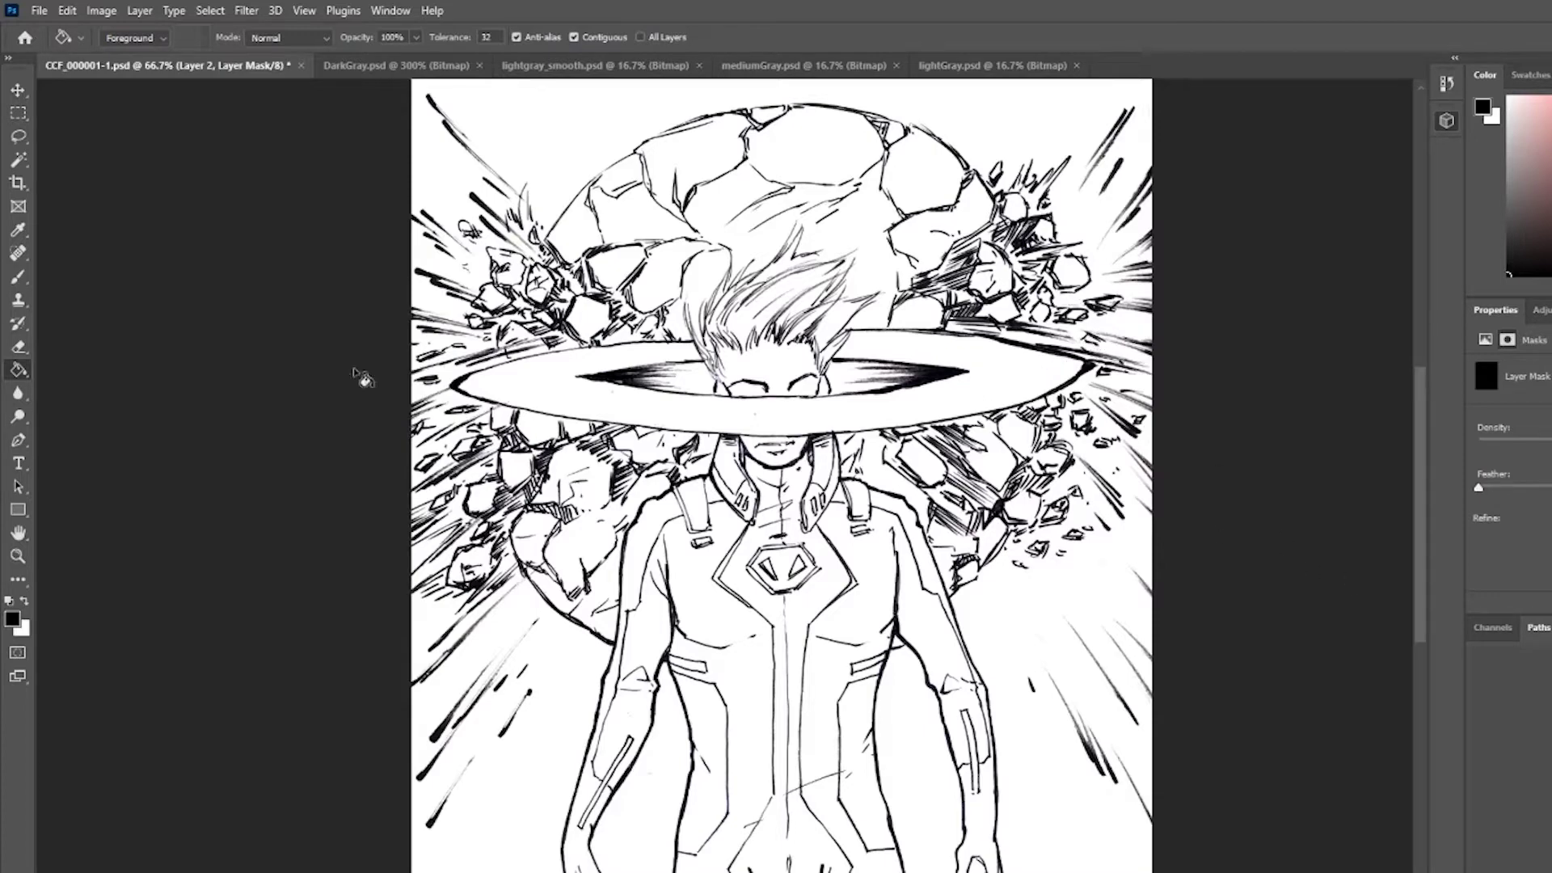
left_click(20, 139)
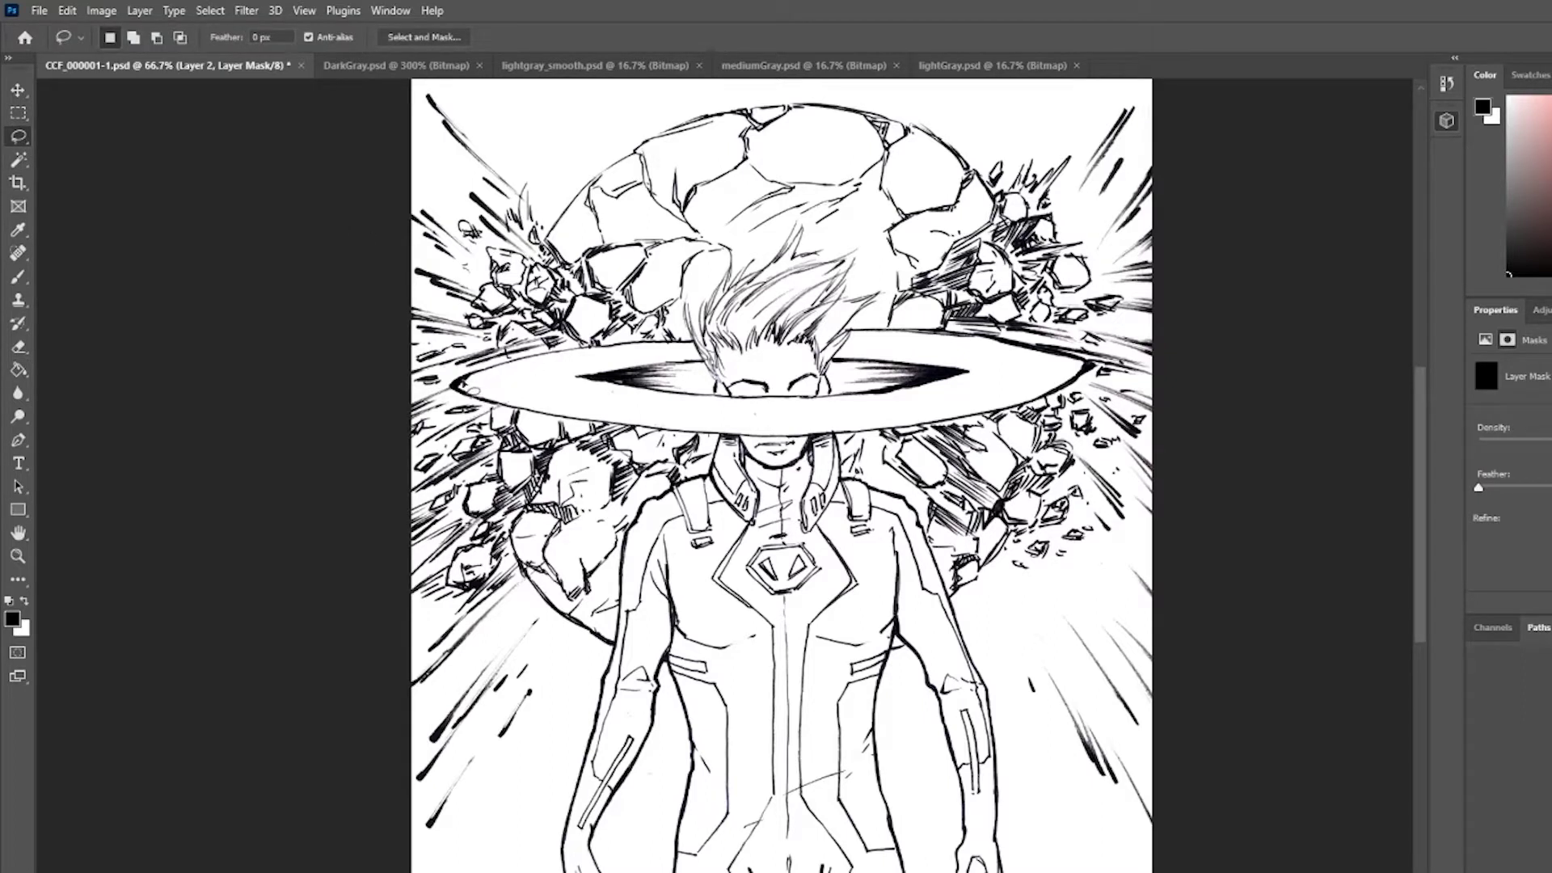
key("x")
key("b")
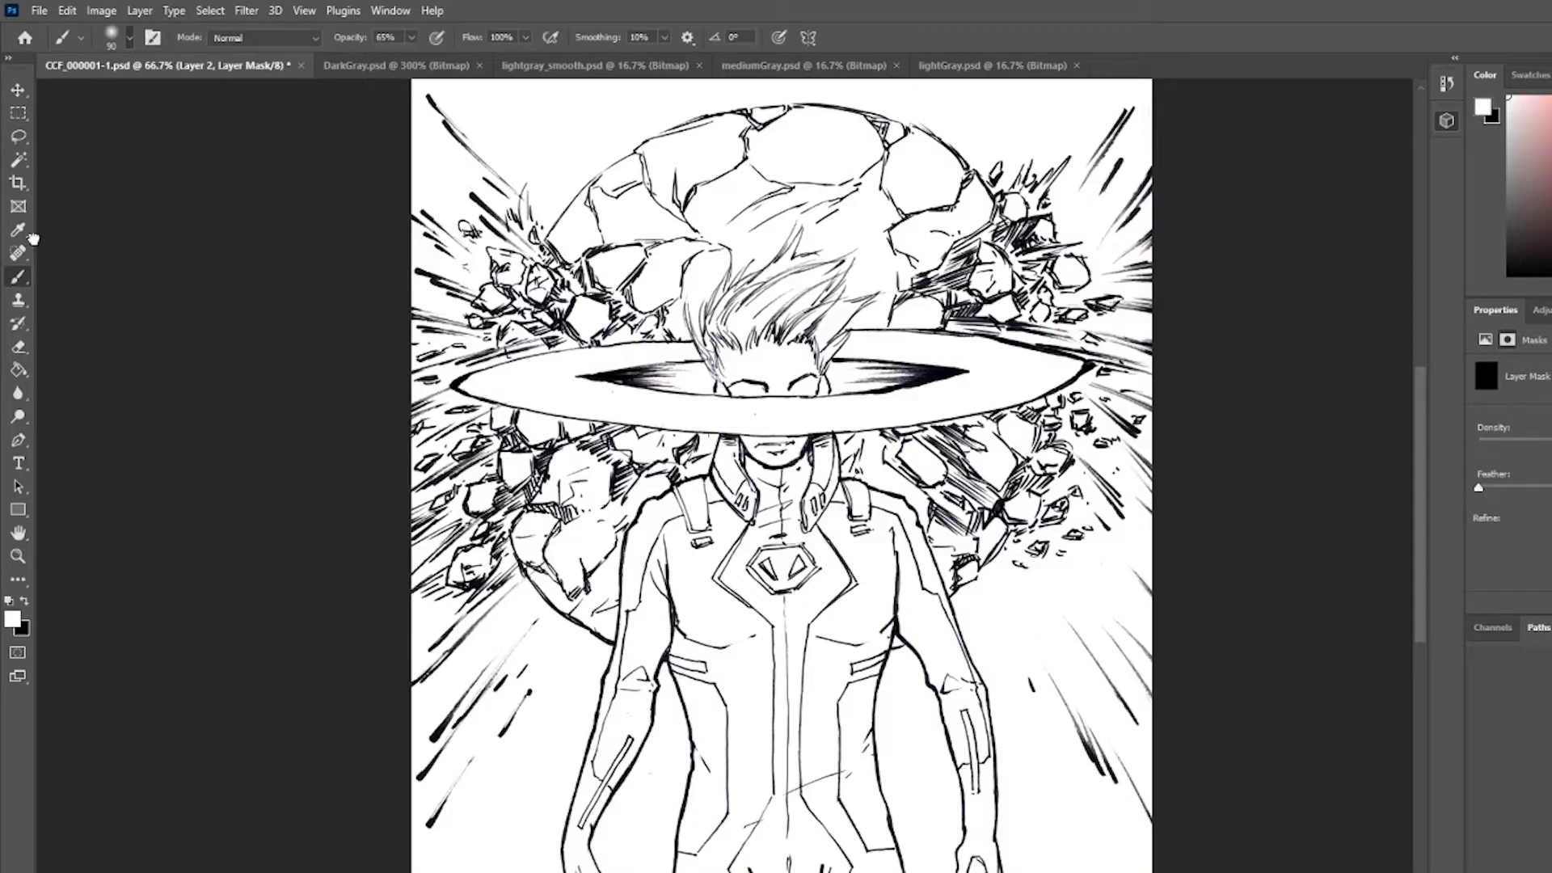
left_click(137, 316)
key("bracketleft")
key("bracketleft")
key("bracketleft")
key("bracketleft")
key("bracketleft")
key("bracketleft")
key("bracketleft")
left_click_drag(677, 570, 635, 388)
mouse_move(652, 302)
left_mouse_down()
mouse_move(655, 344)
mouse_move(645, 324)
left_mouse_up()
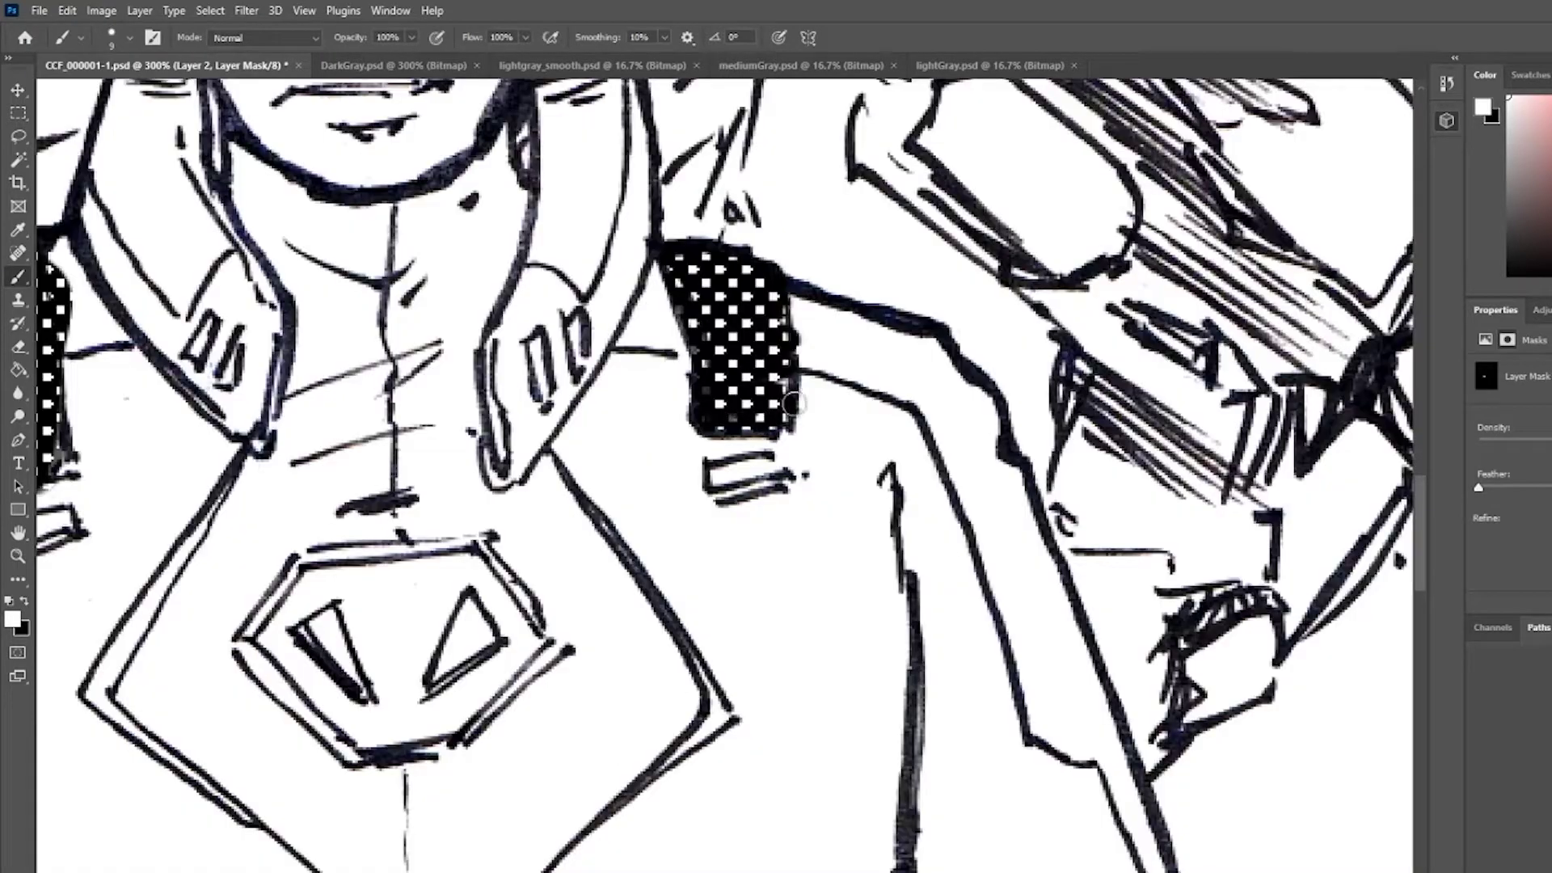
left_click_drag(794, 405, 795, 337)
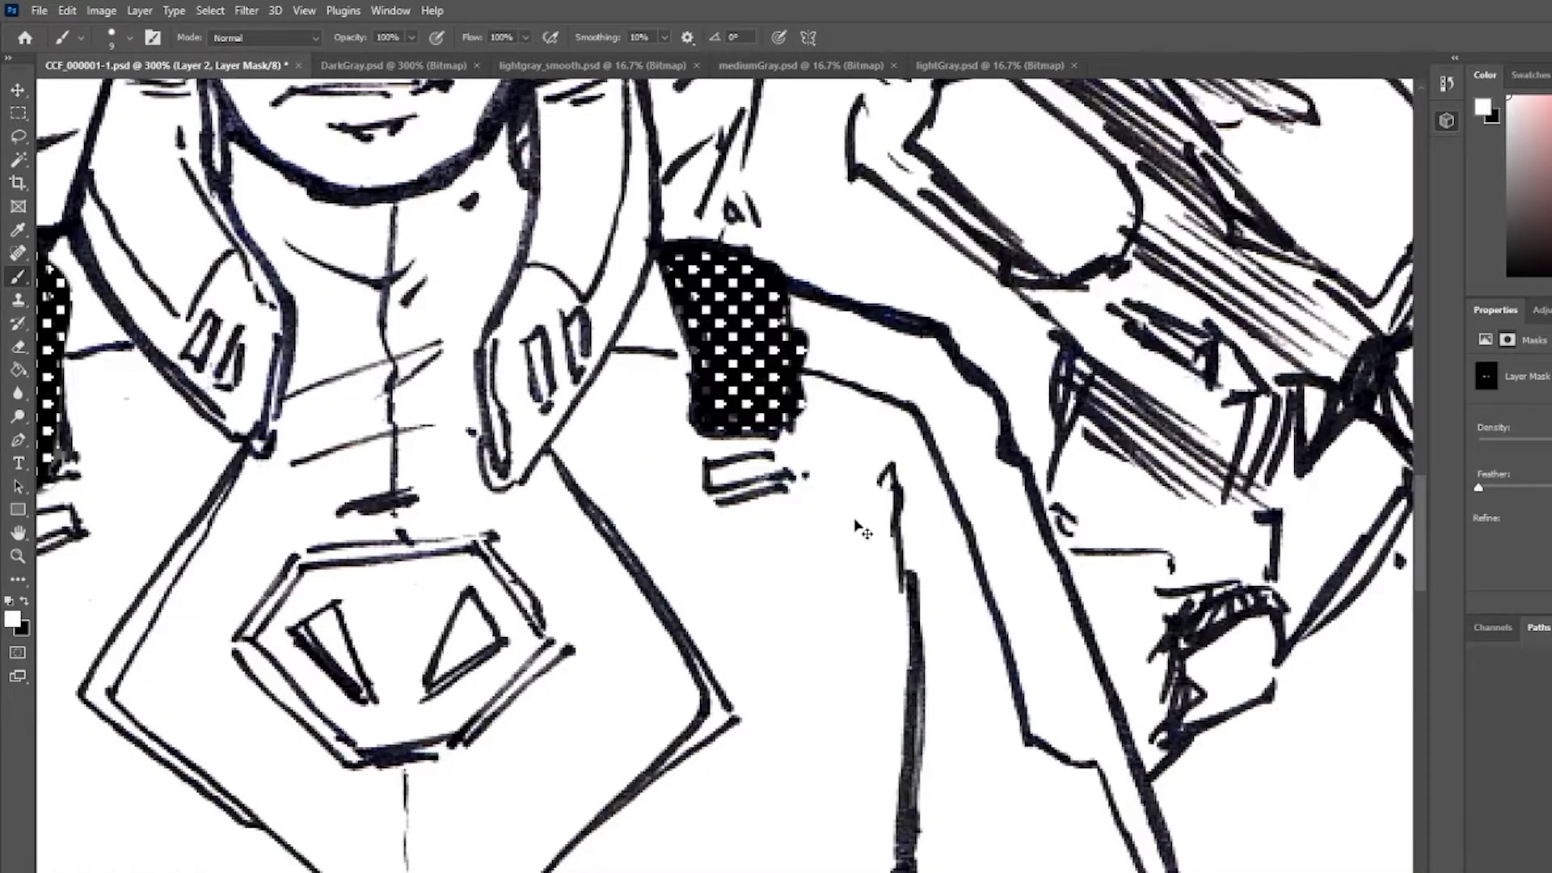
- Fill the narrow stripe on the figure's right forearm with dots on the mask, using the Paint Bucket with All Layers enabled
key("ctrl+1")
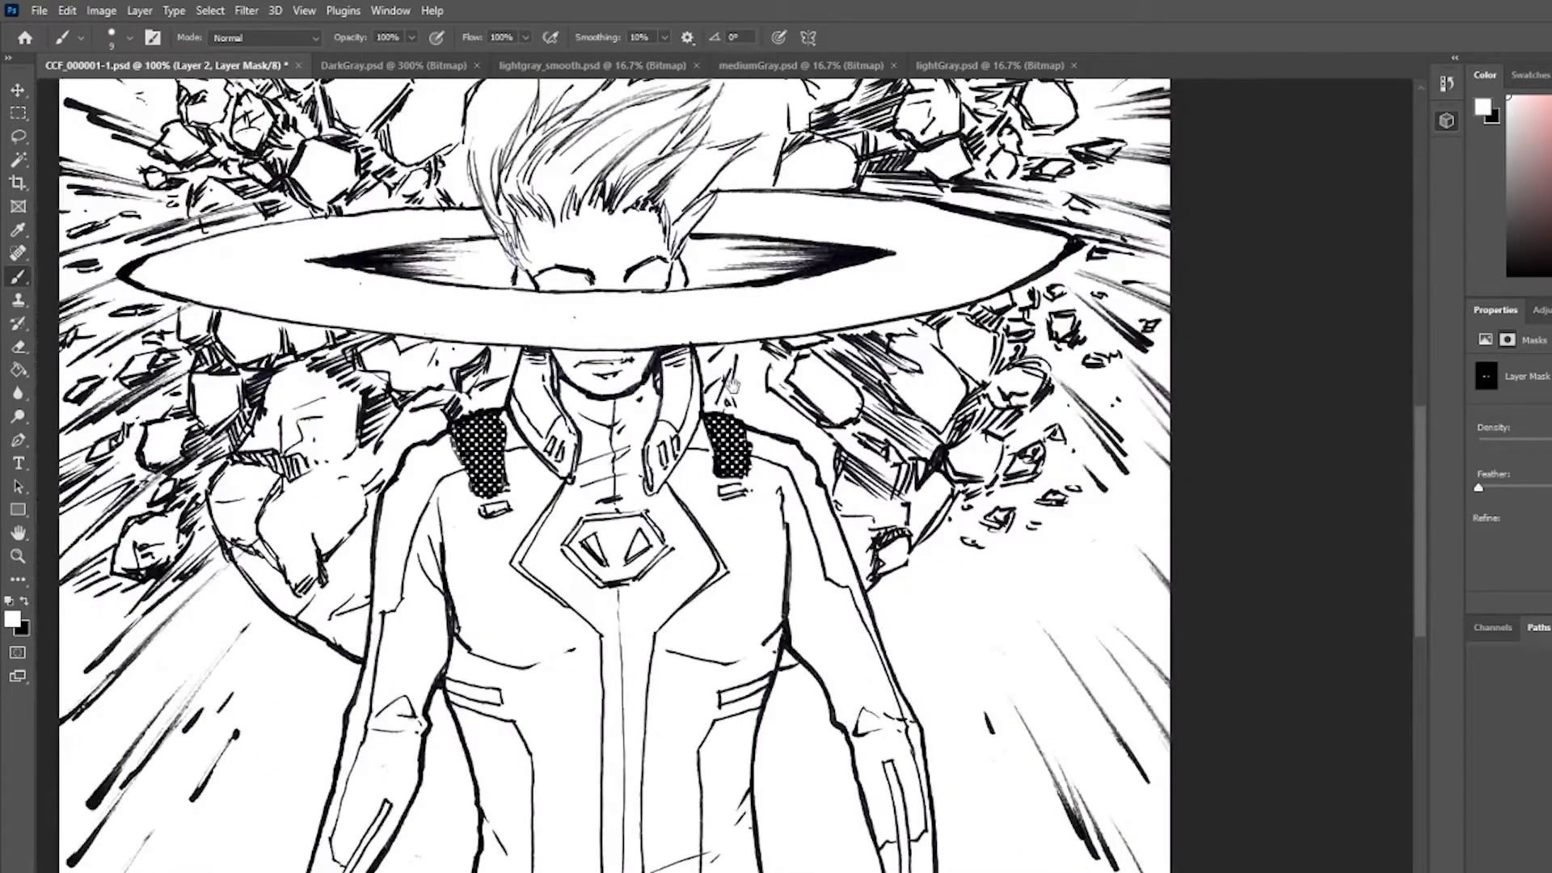
scroll(732, 384, "down", 3)
key("g")
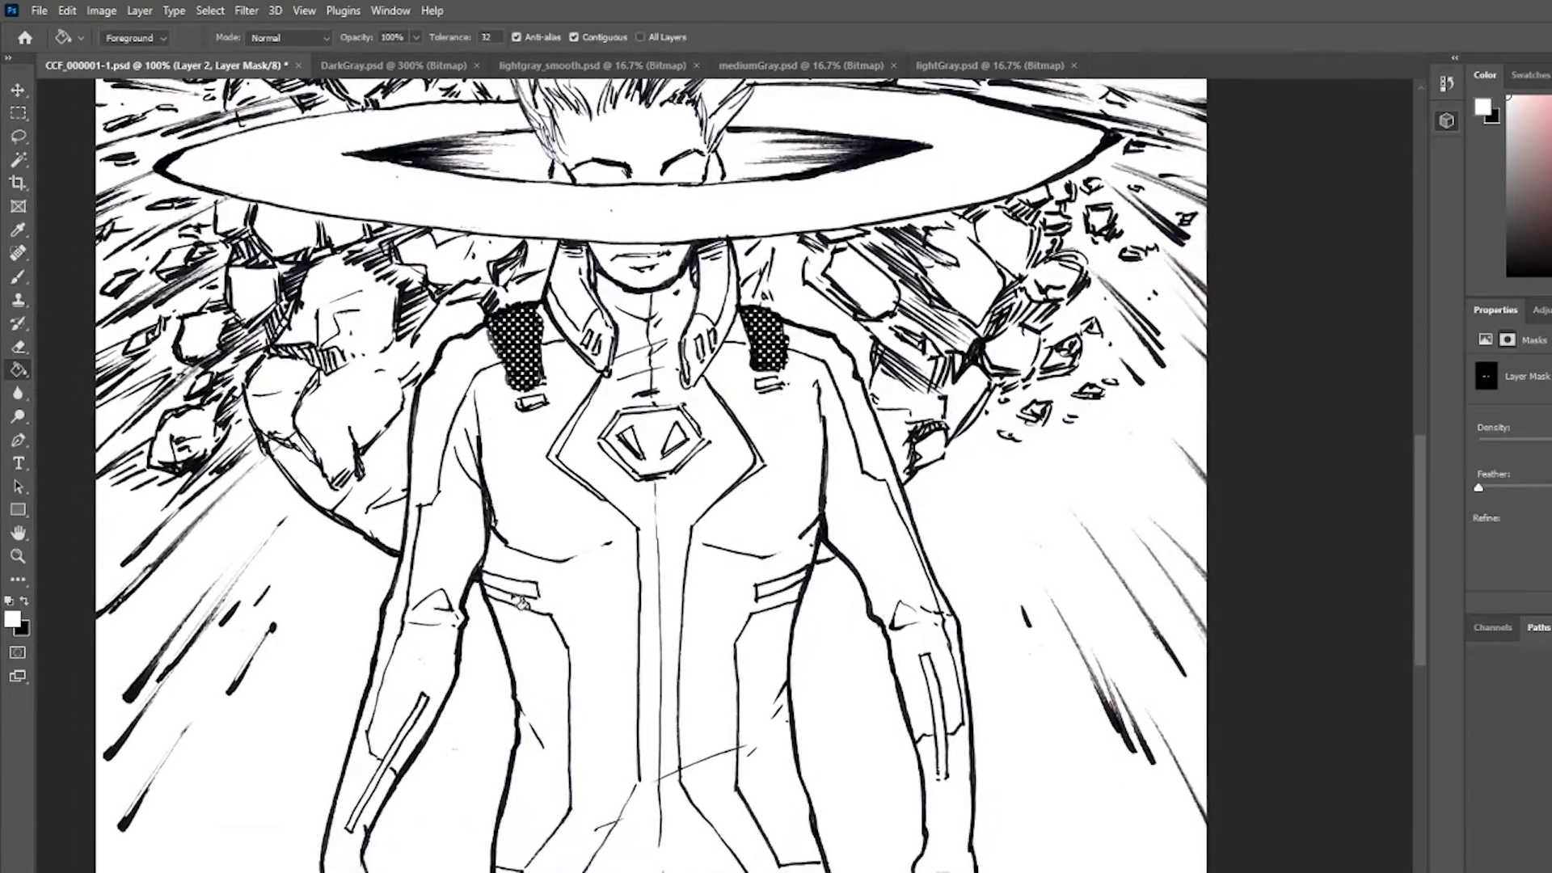
left_click_drag(439, 764, 518, 512)
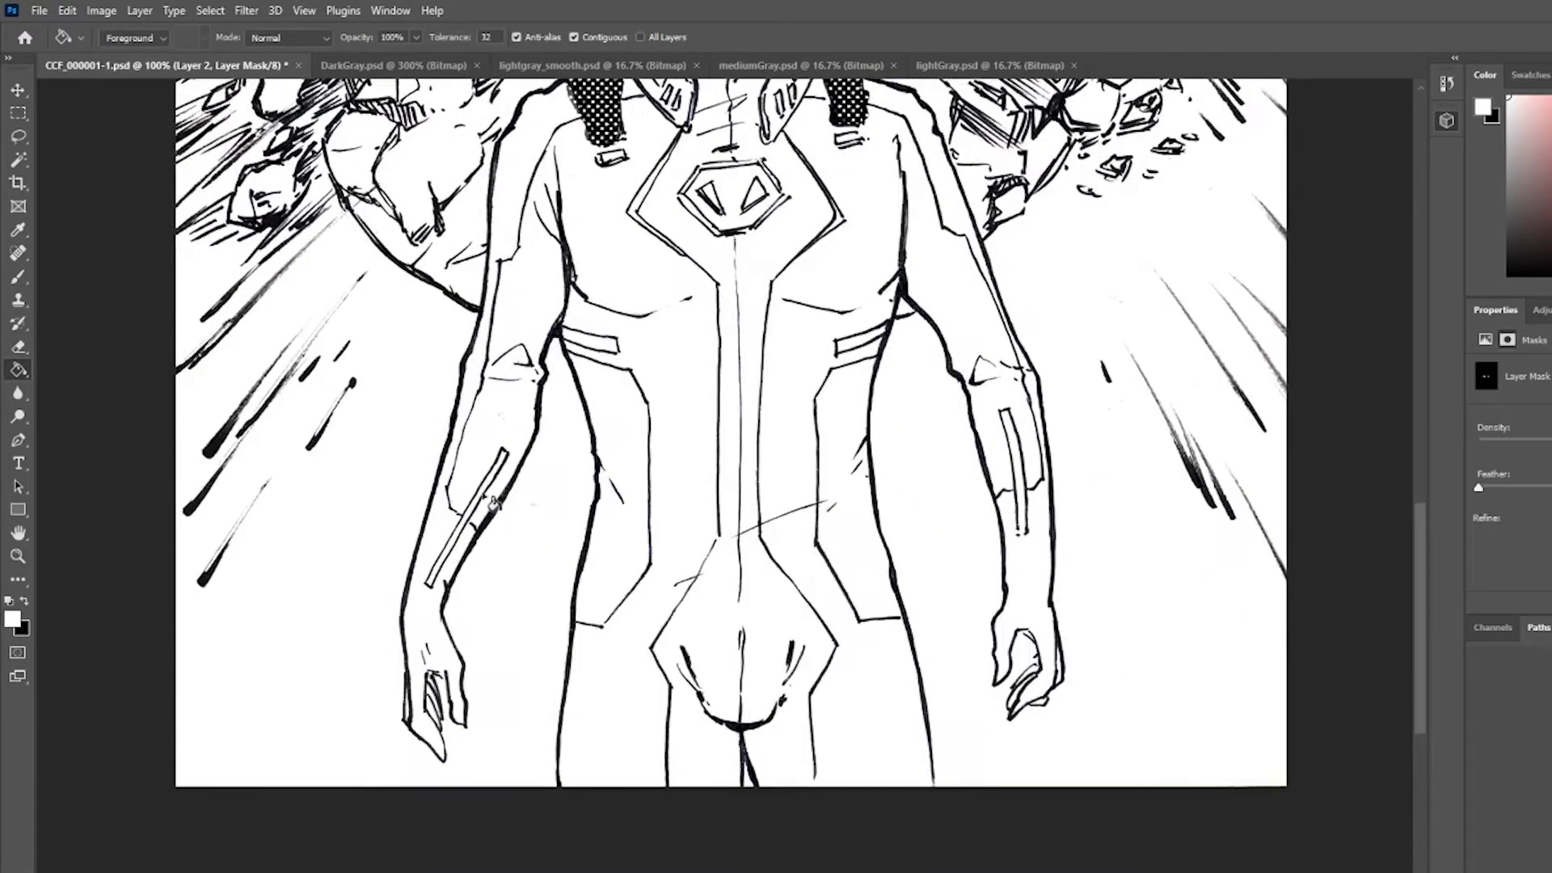
left_click(490, 501)
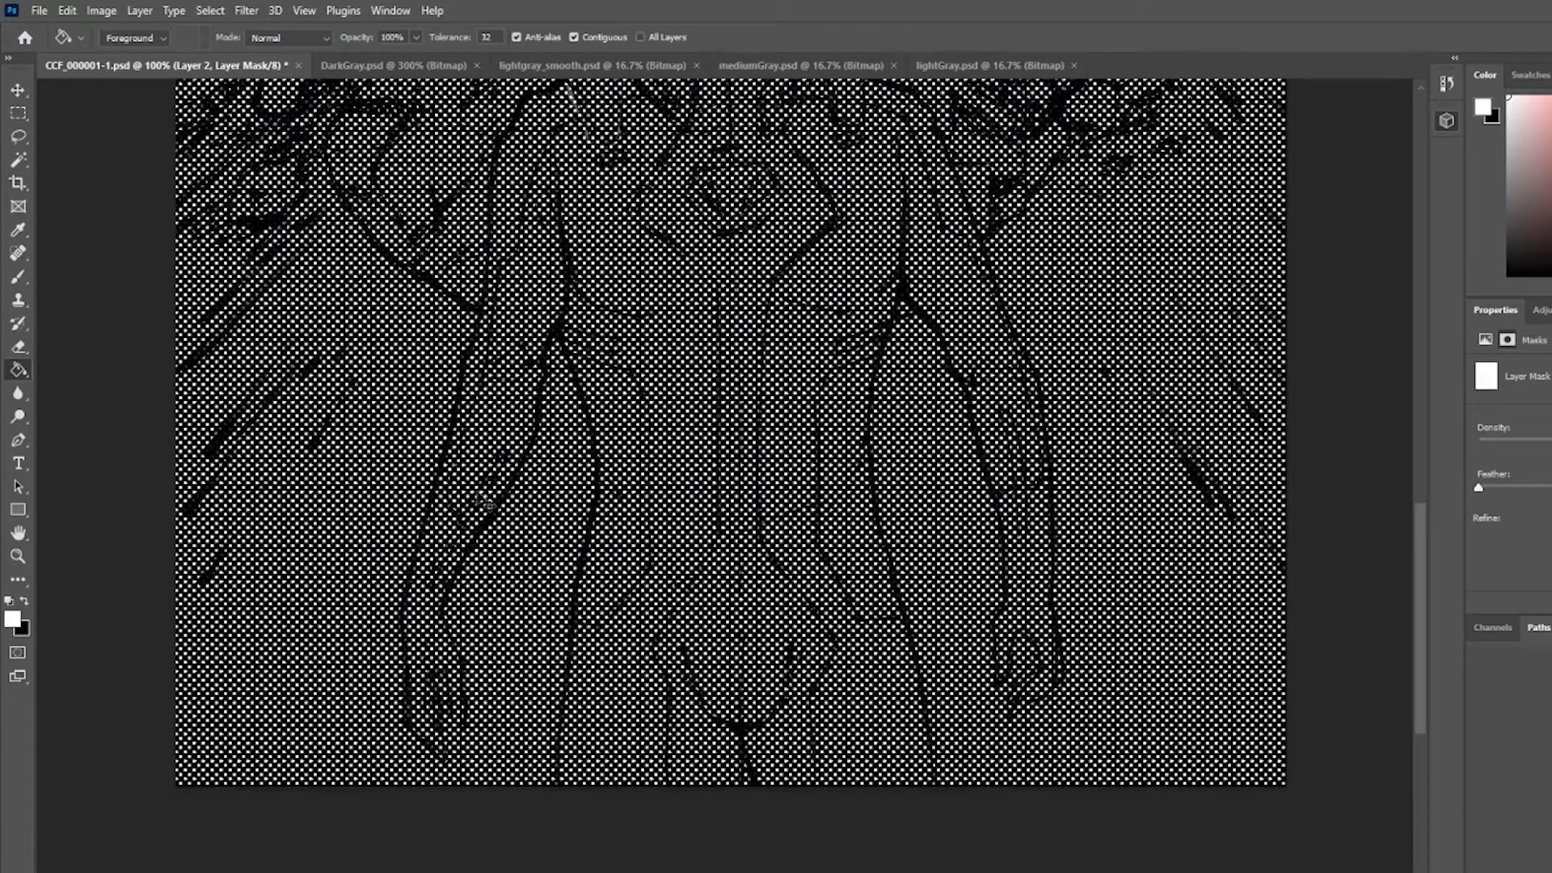
key("ctrl+z")
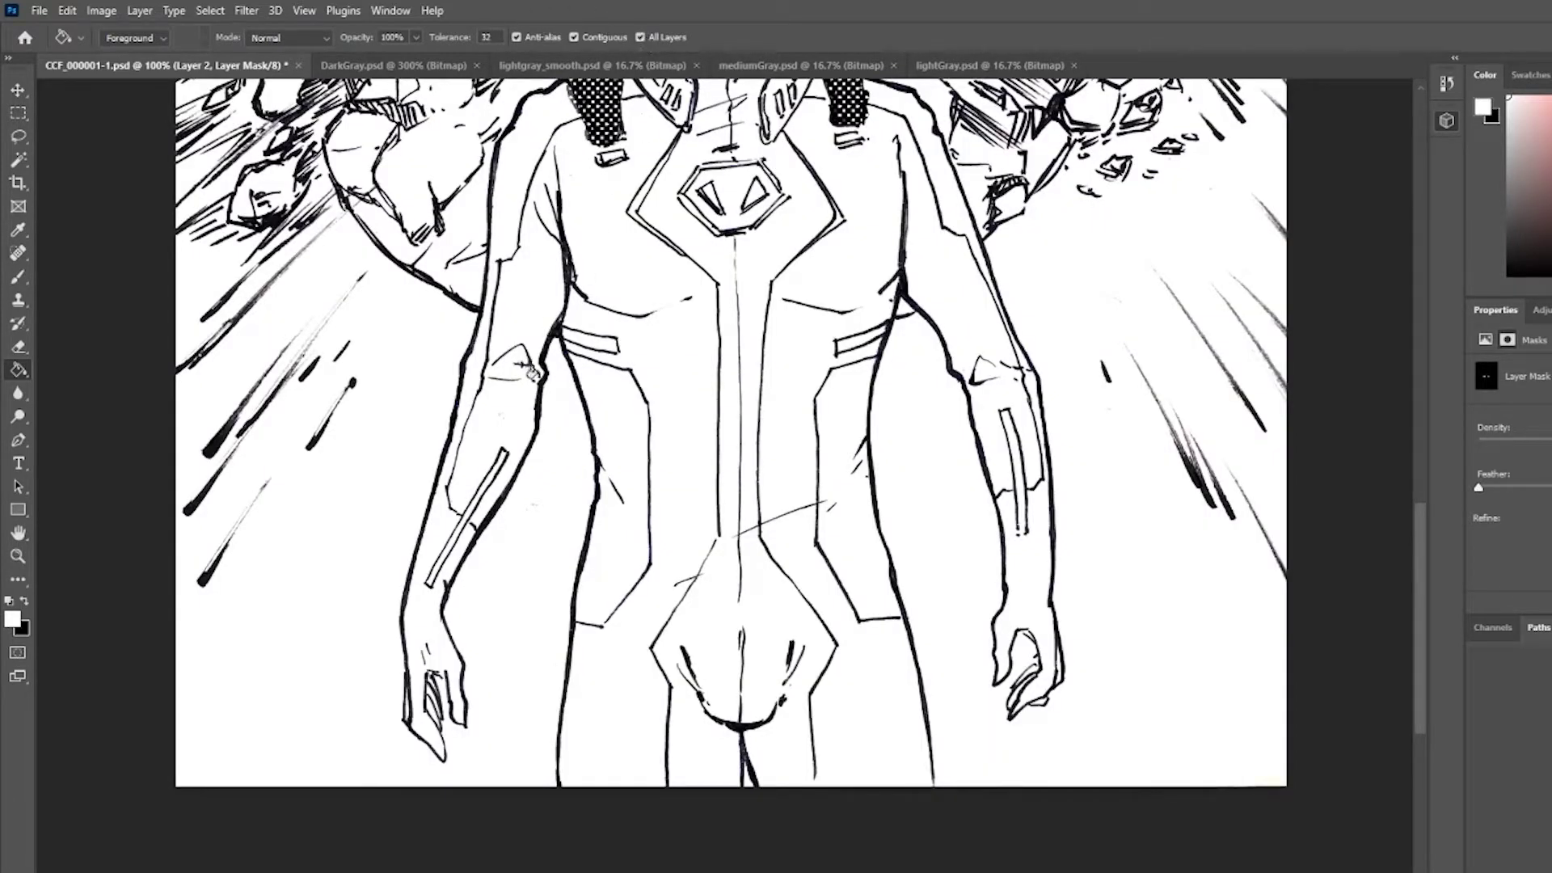
left_click(499, 491)
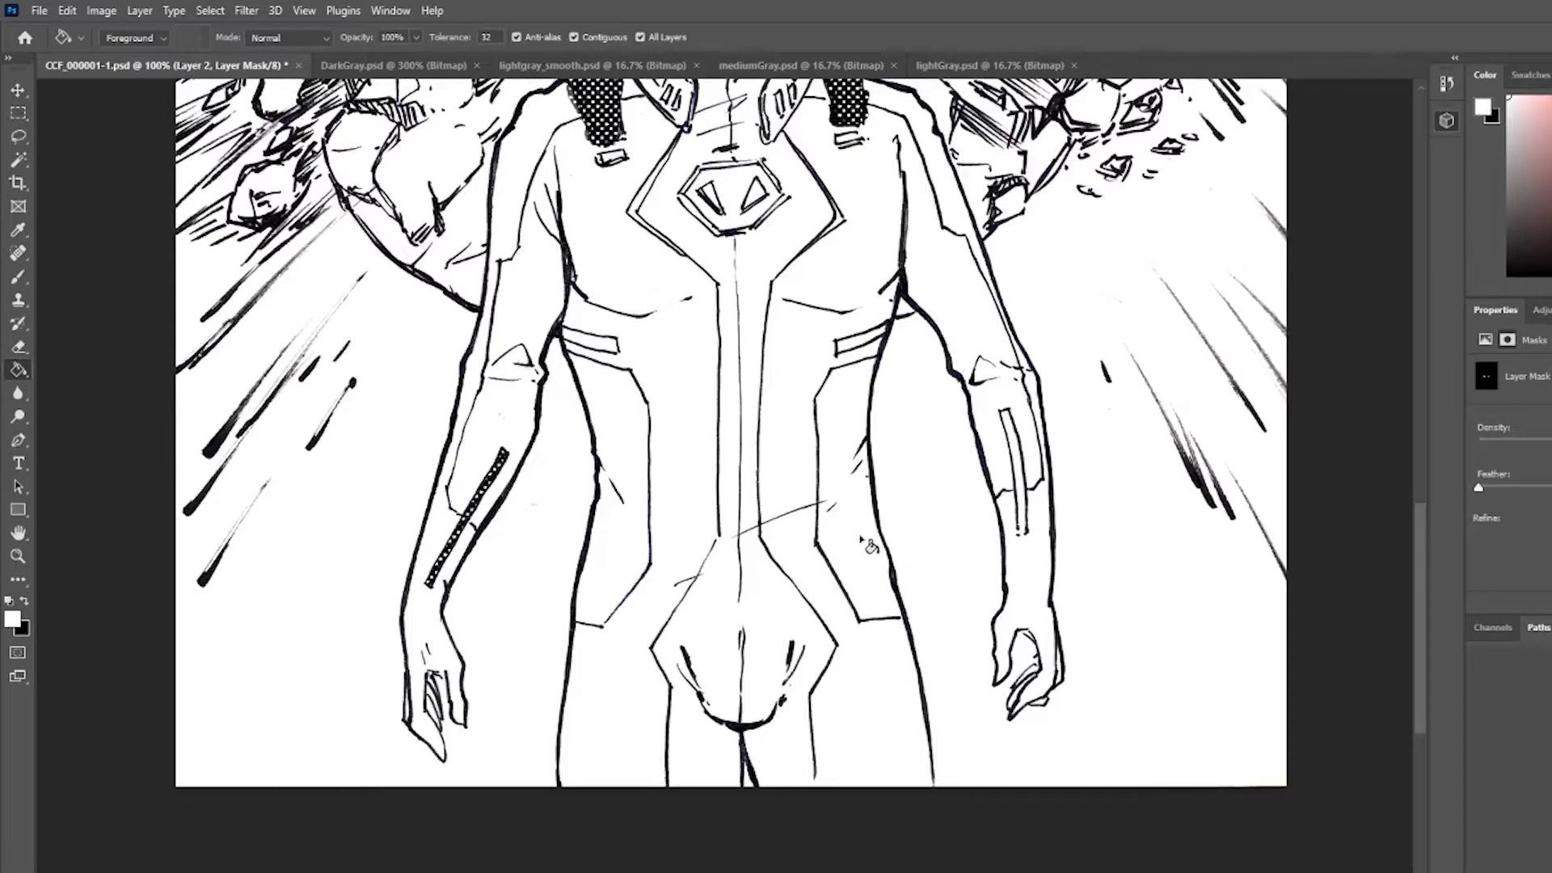
- Fill the stripe on the figure's left forearm and both triangles of the chest emblem with dots on the mask
left_click_drag(869, 544, 650, 496)
left_click(798, 388)
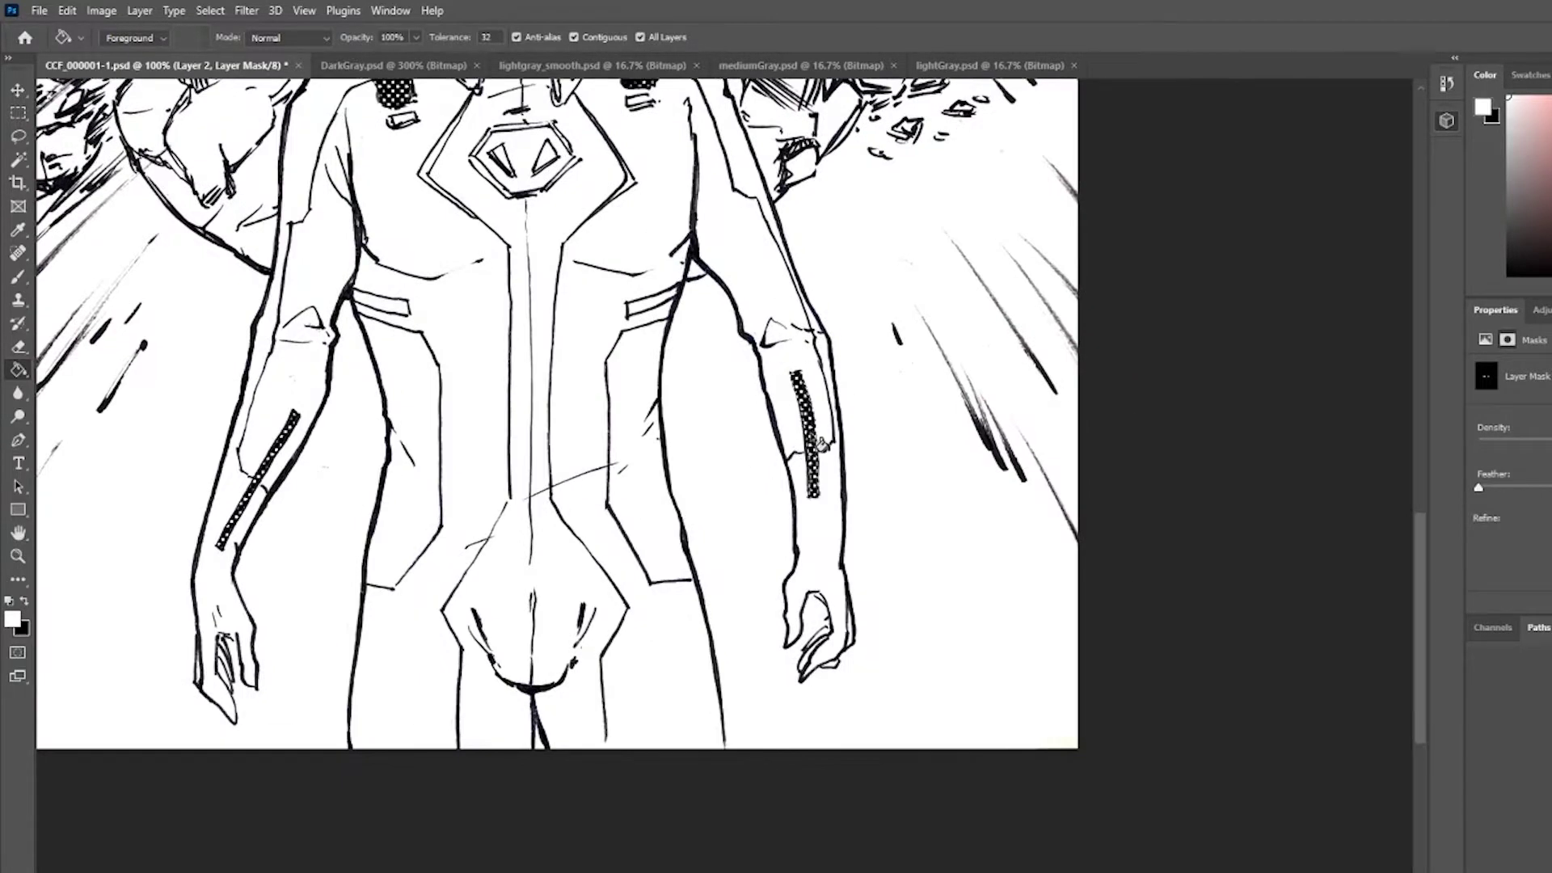
left_click_drag(587, 295, 718, 588)
left_click(684, 452)
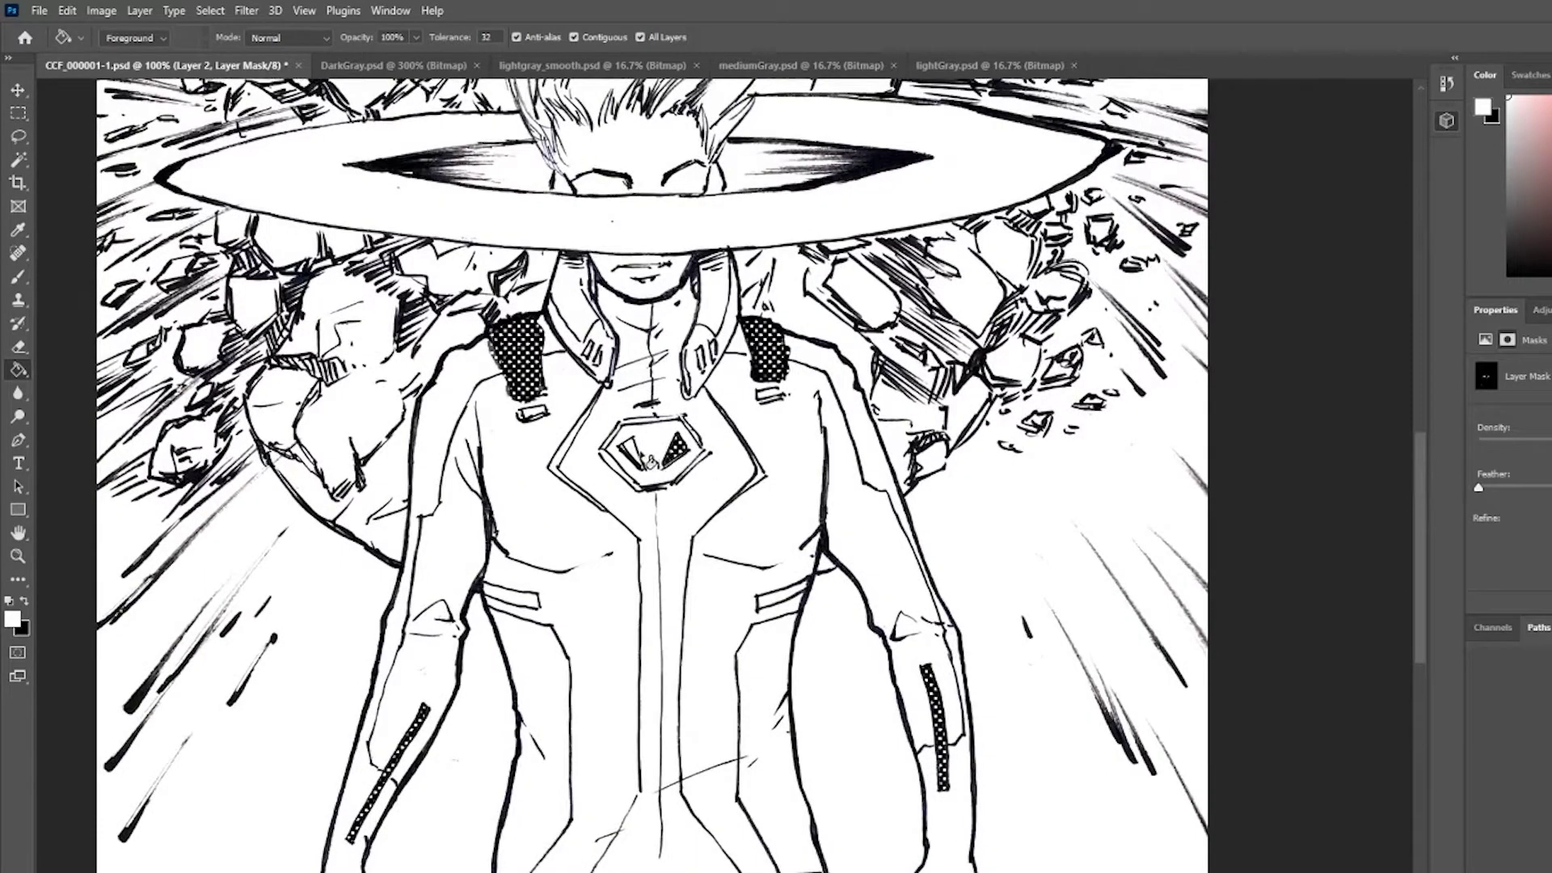
left_click(633, 451)
- Make a freehand Lasso selection around the suit's side panel on the figure's left waist
left_click_drag(759, 504, 774, 590)
left_click_drag(736, 757, 740, 601)
scroll(760, 610, "down", 1)
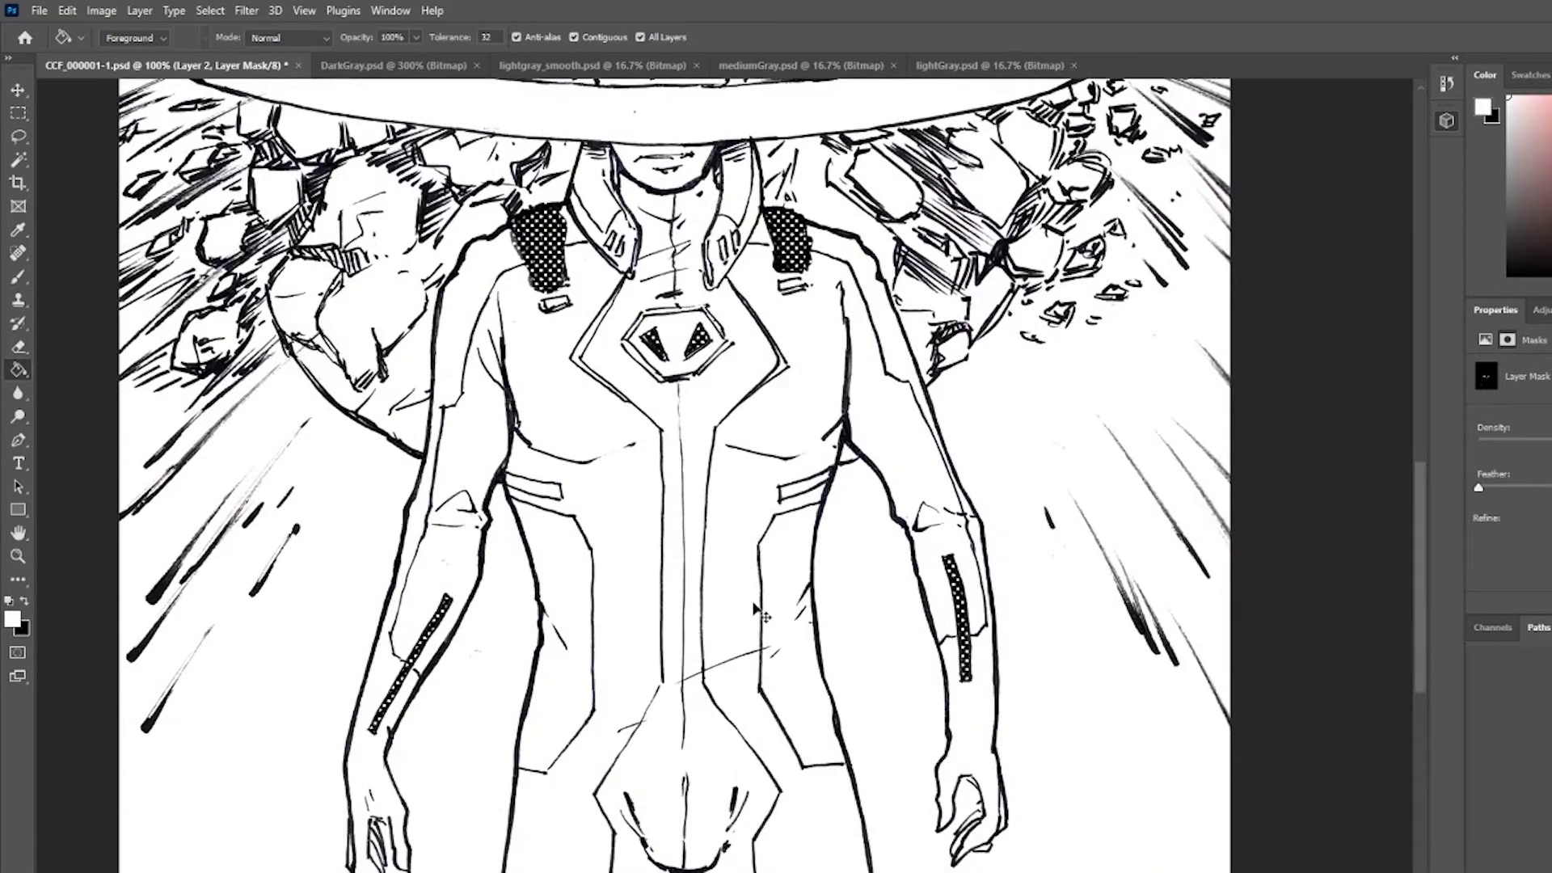
key("ctrl+minus")
key("ctrl+minus")
key("ctrl+plus")
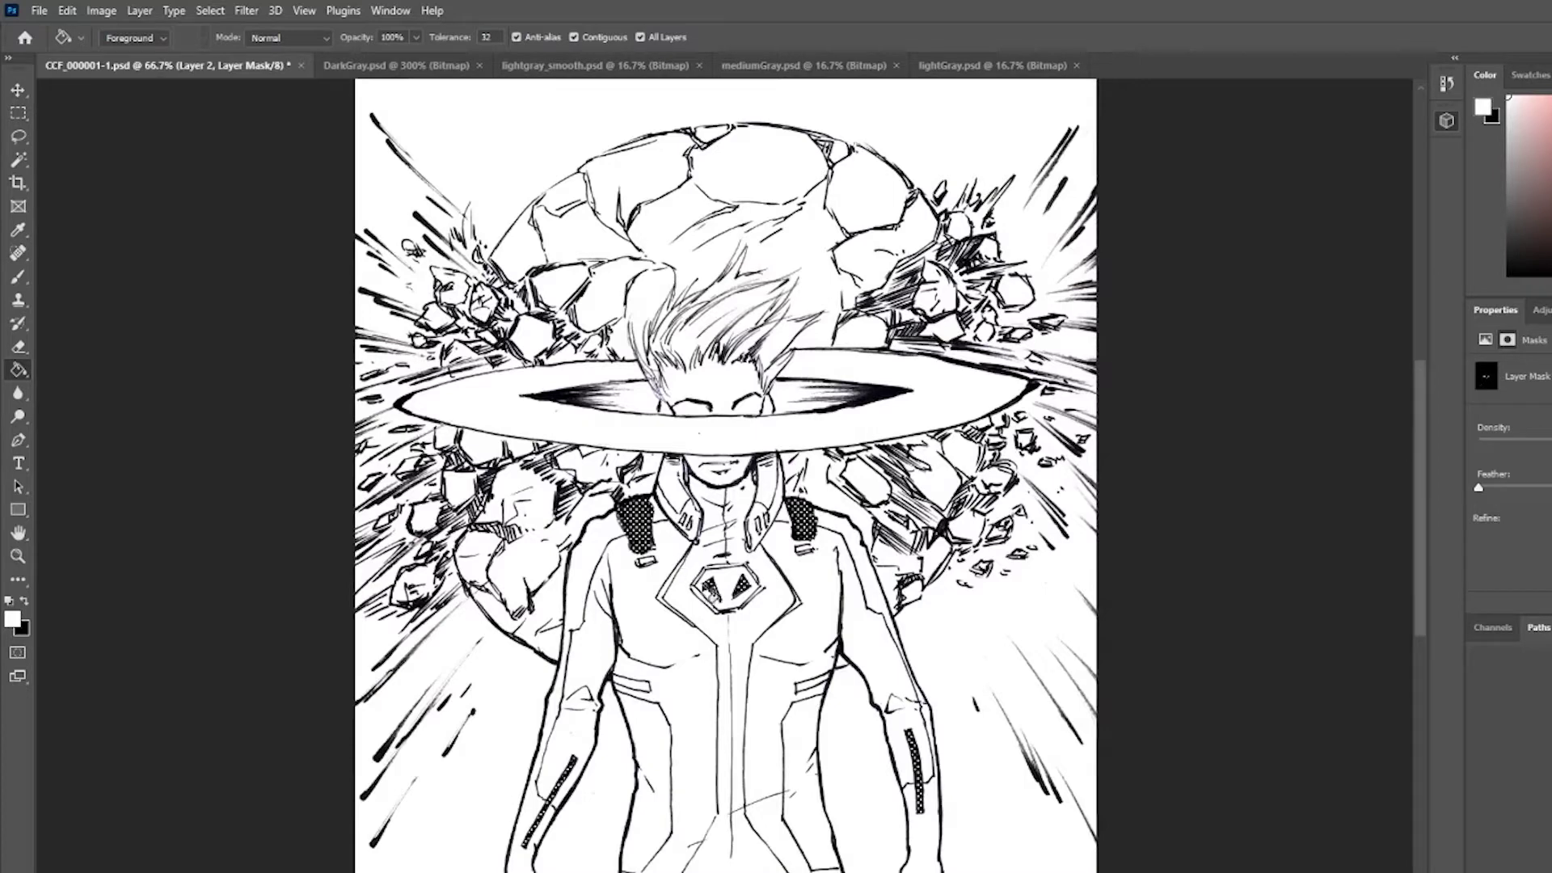
left_click_drag(766, 660, 739, 404)
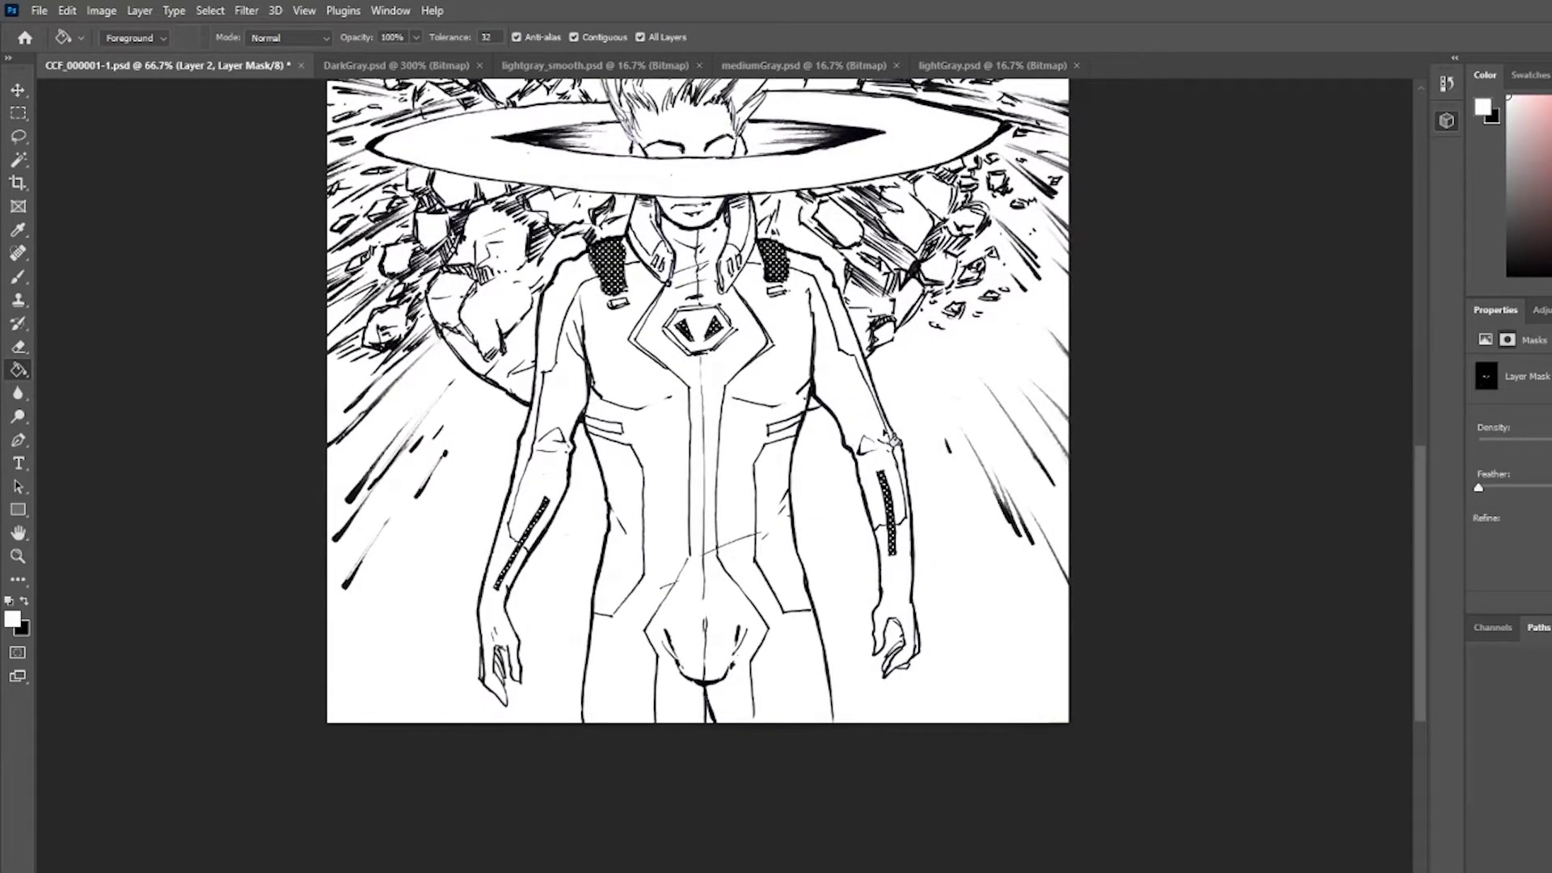
key("l")
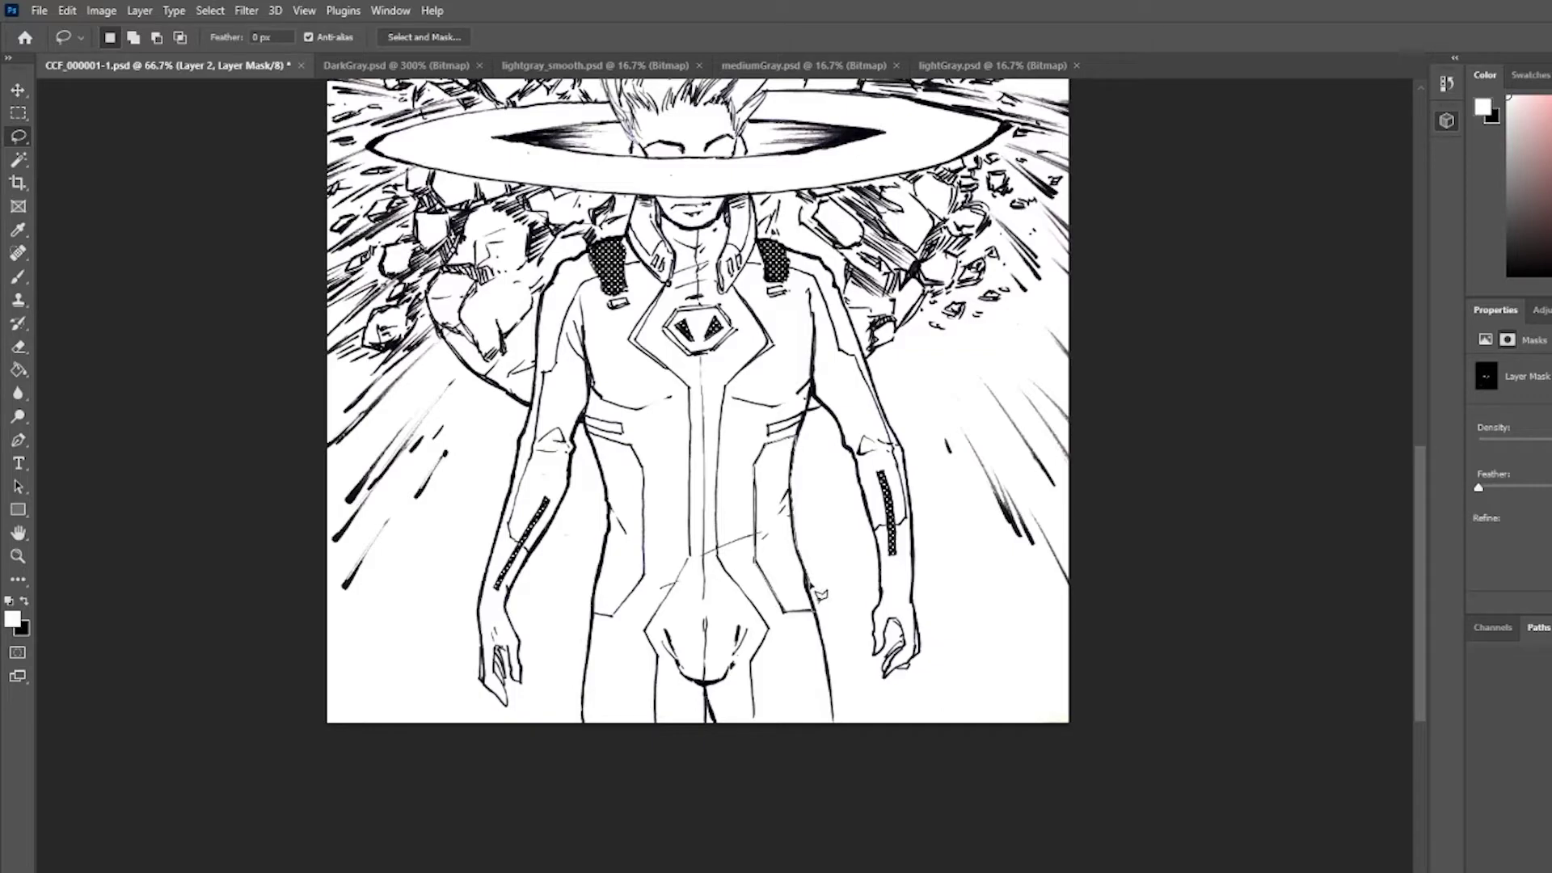
left_click_drag(822, 618, 816, 613)
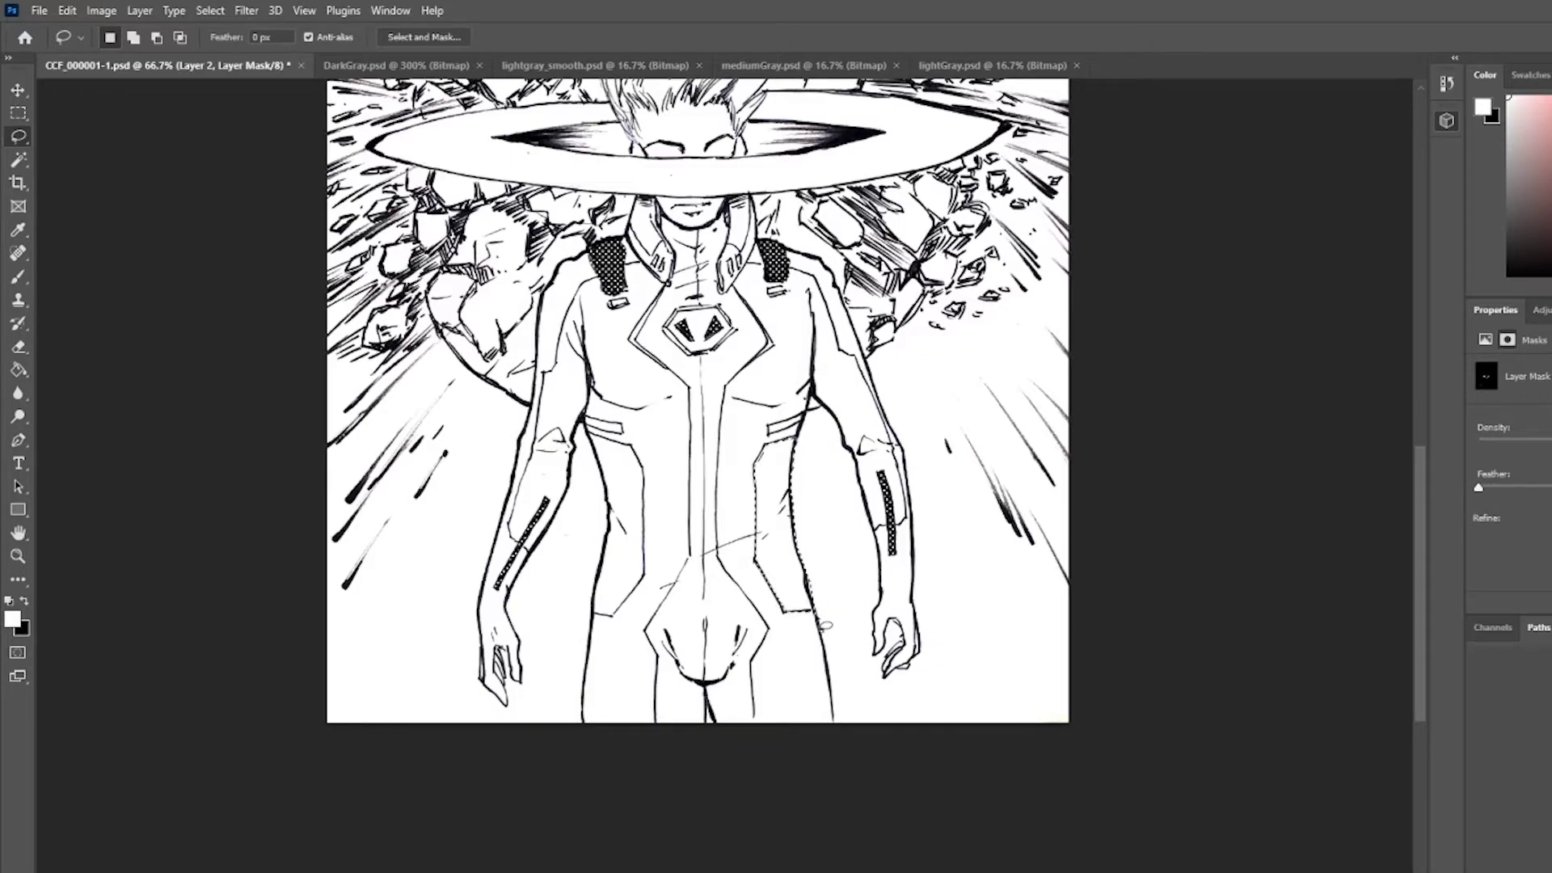
scroll(826, 628, "up", 5)
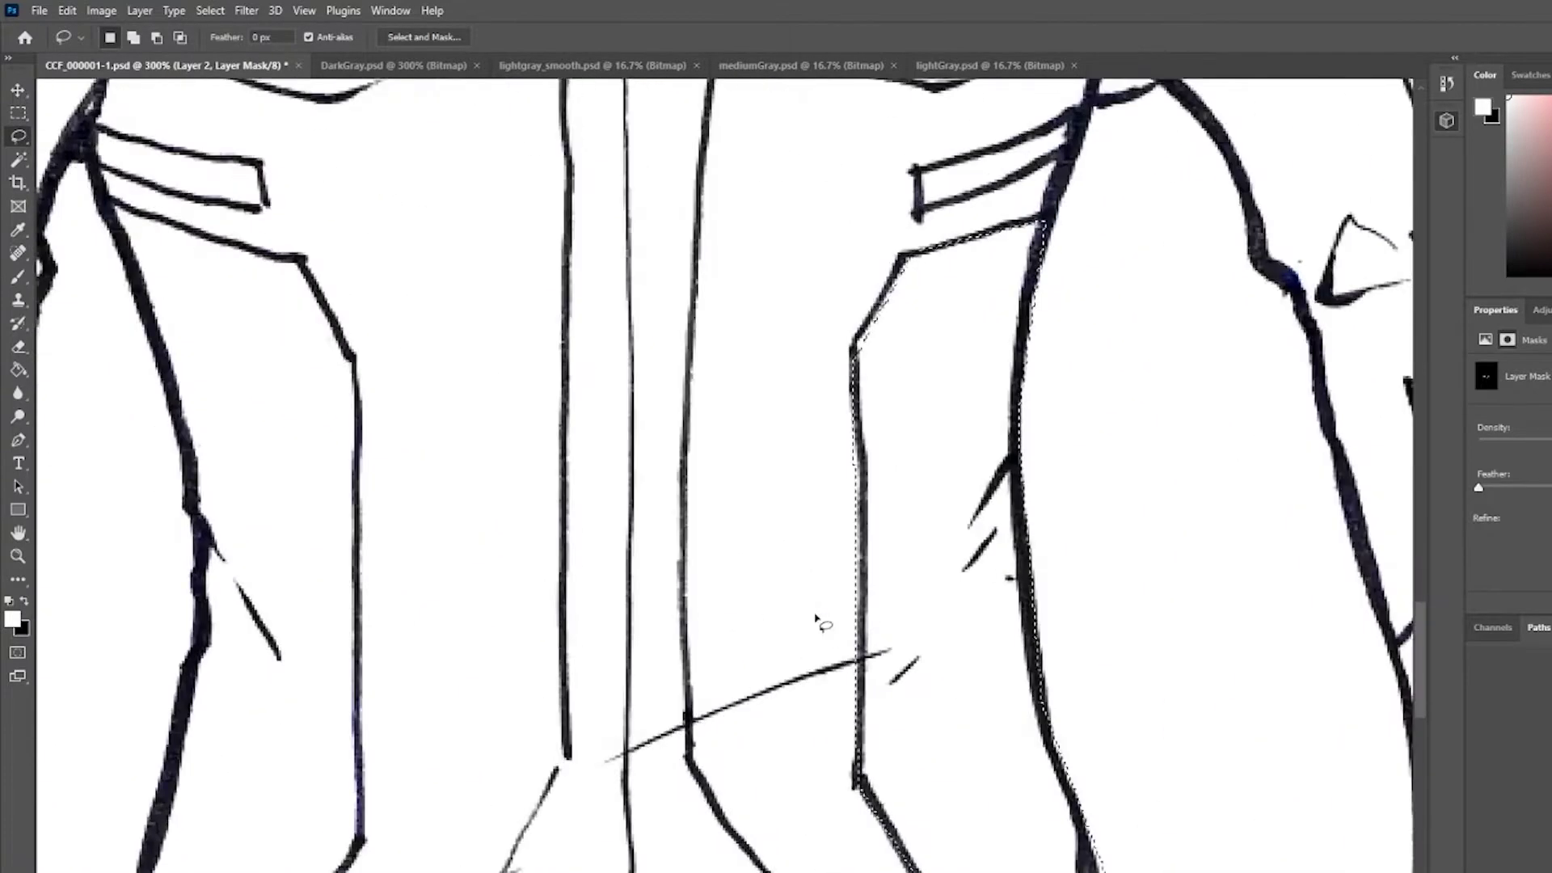
left_click_drag(818, 624, 726, 554)
left_click_drag(892, 767, 425, 640)
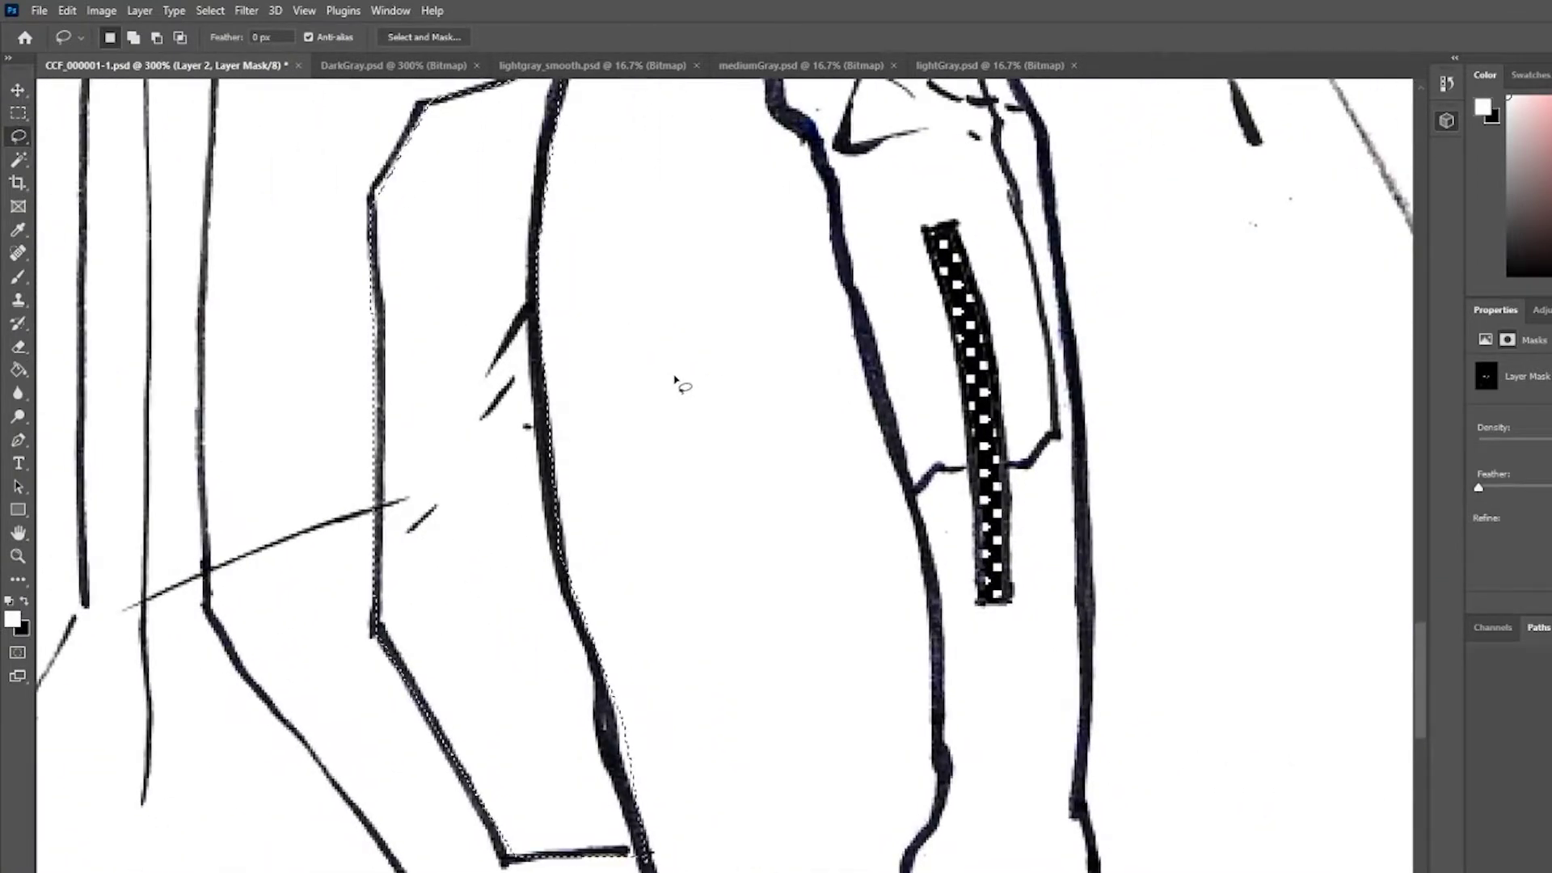
- Paint white on the mask across the upper part of the selected side panel with a soft size 60 brush in Normal mode
key("g")
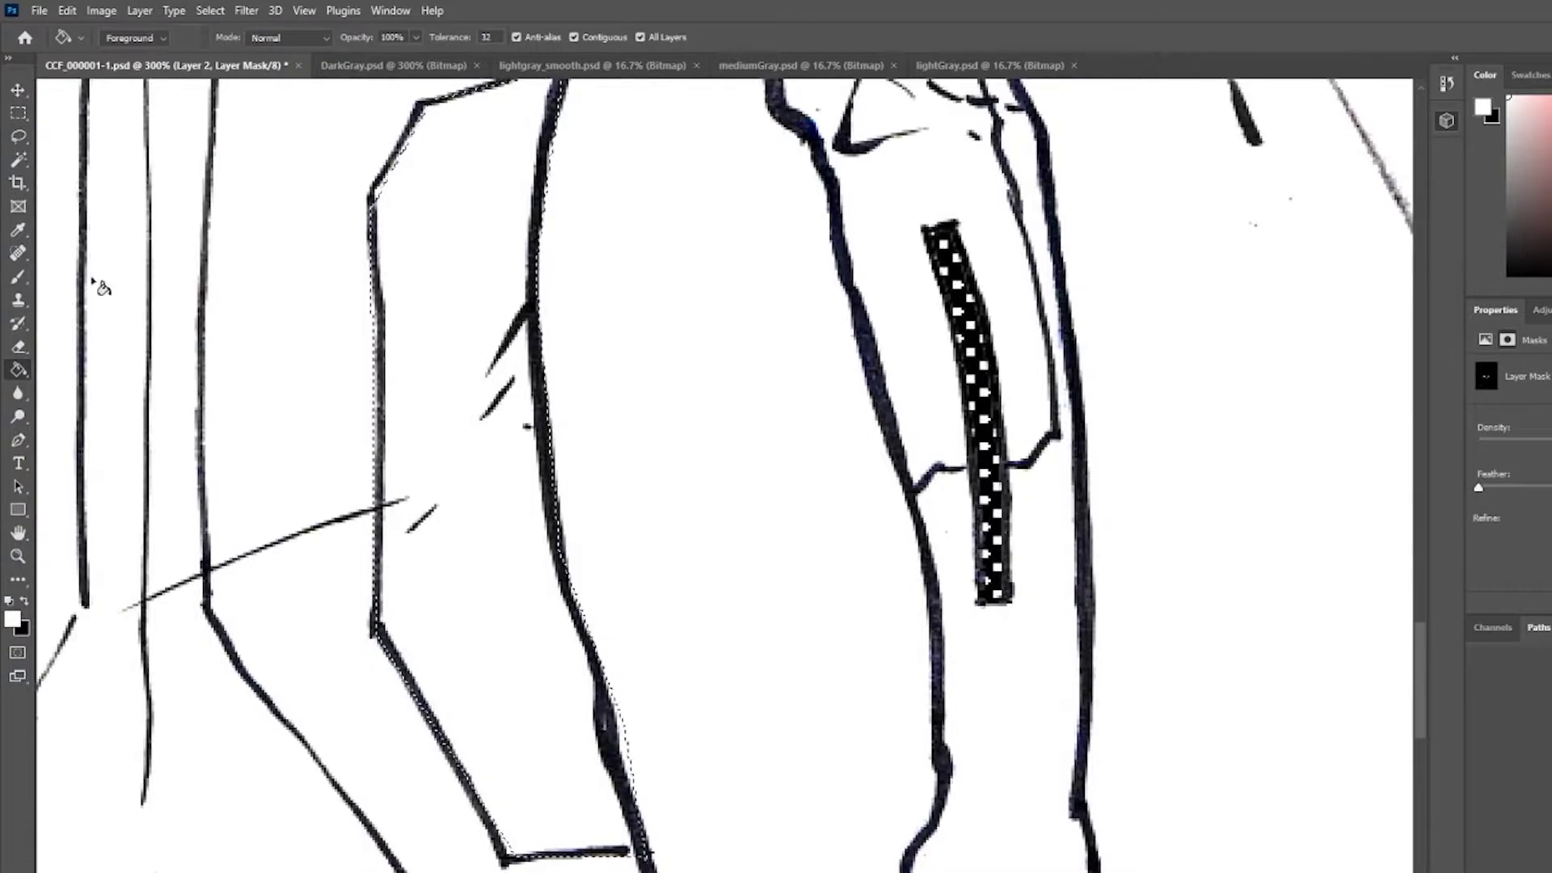
key("b")
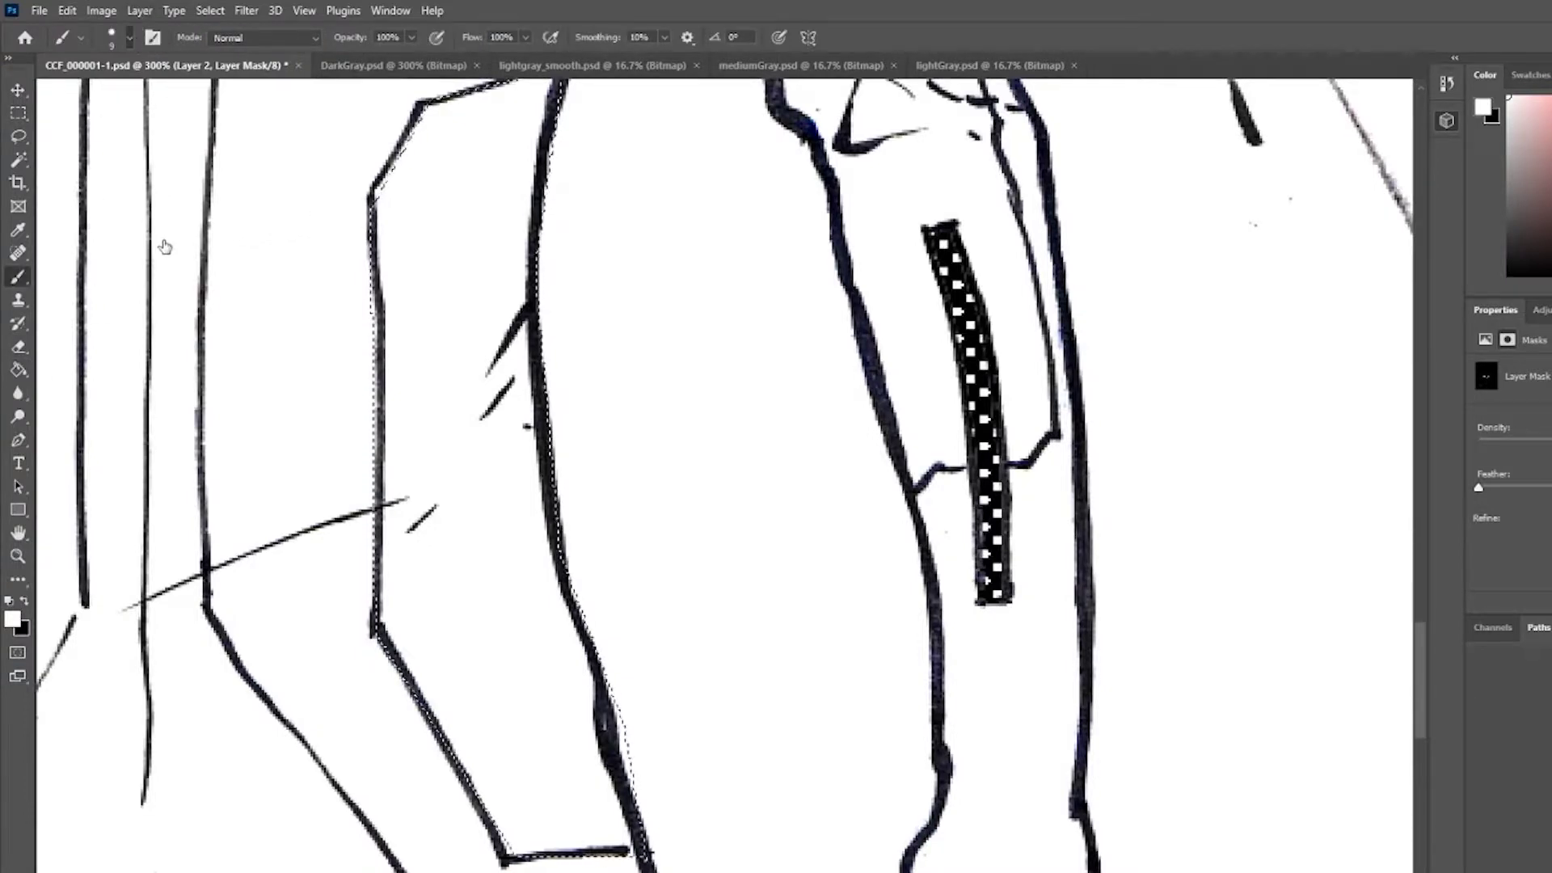
key("bracketright")
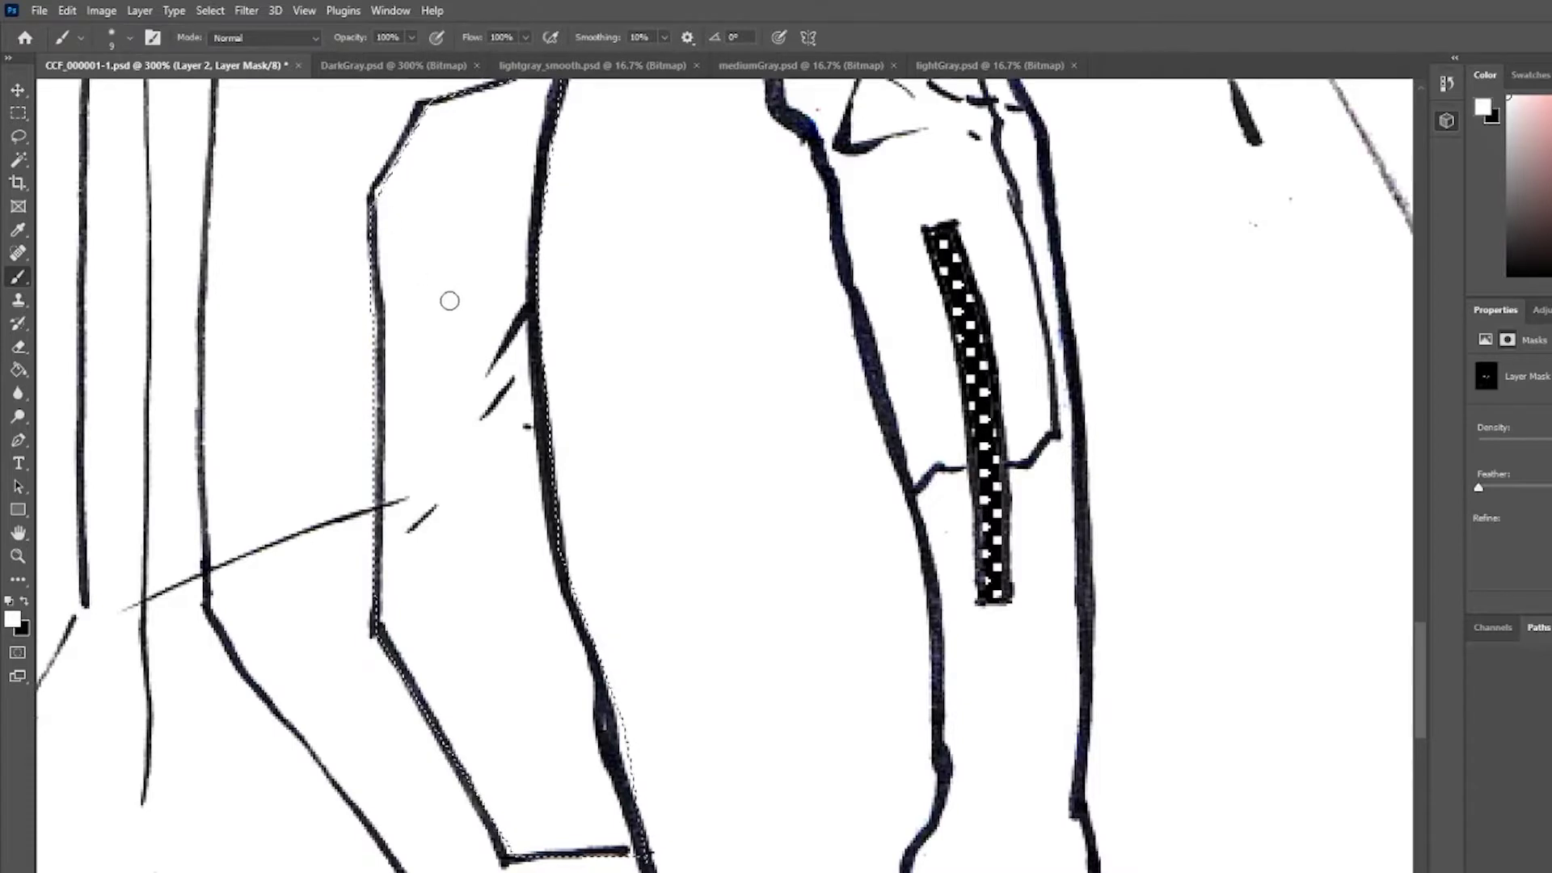
key("bracketright")
key("bracketright")
key("bracketright")
key("bracketright")
key("bracketright")
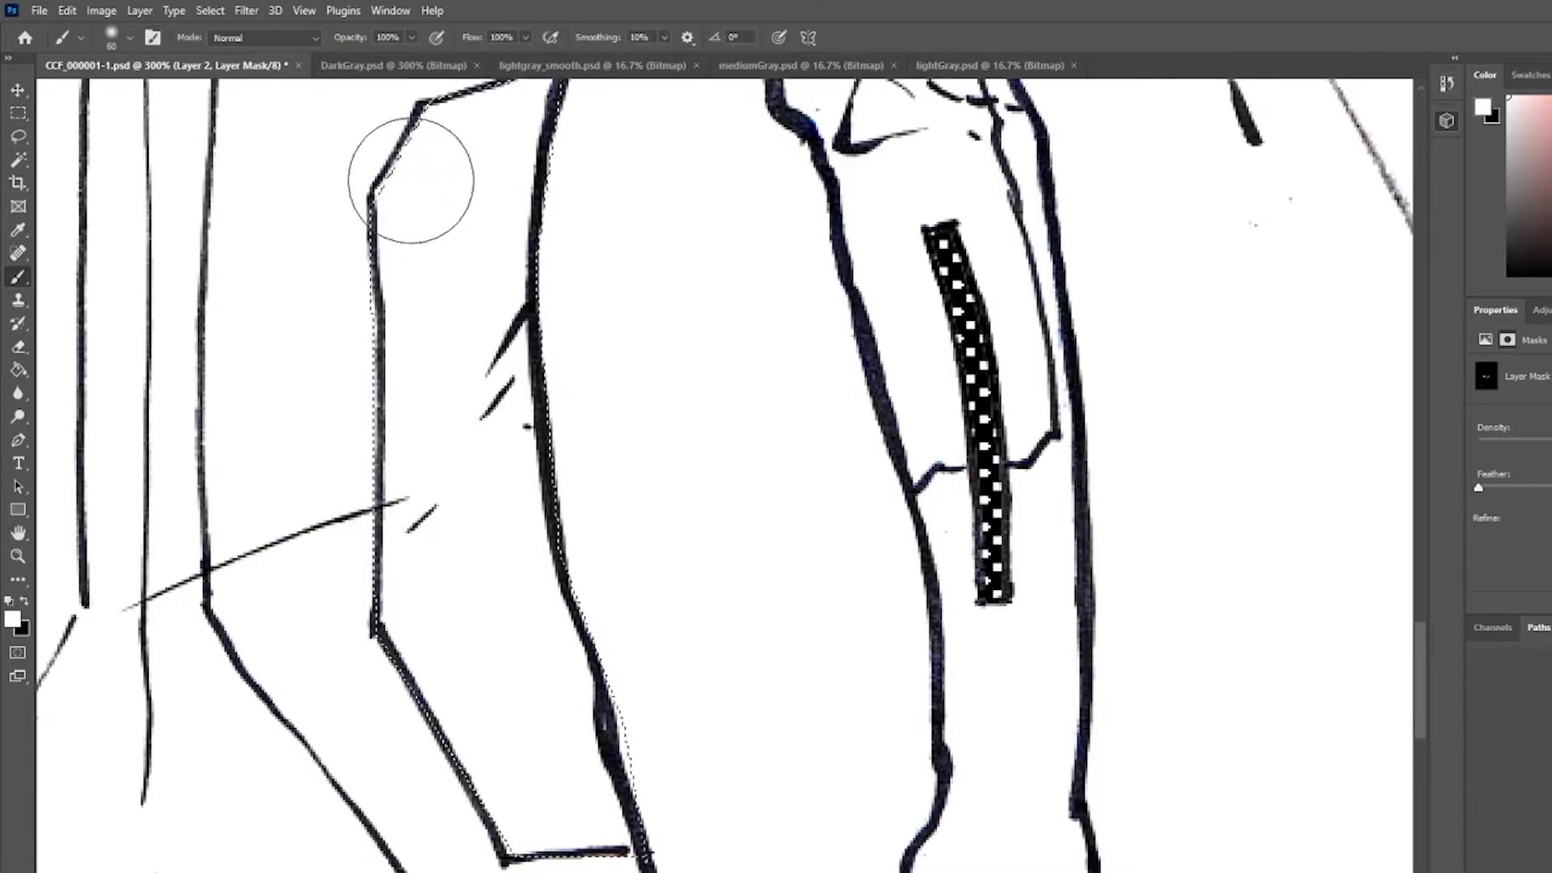
left_click_drag(462, 291, 444, 413)
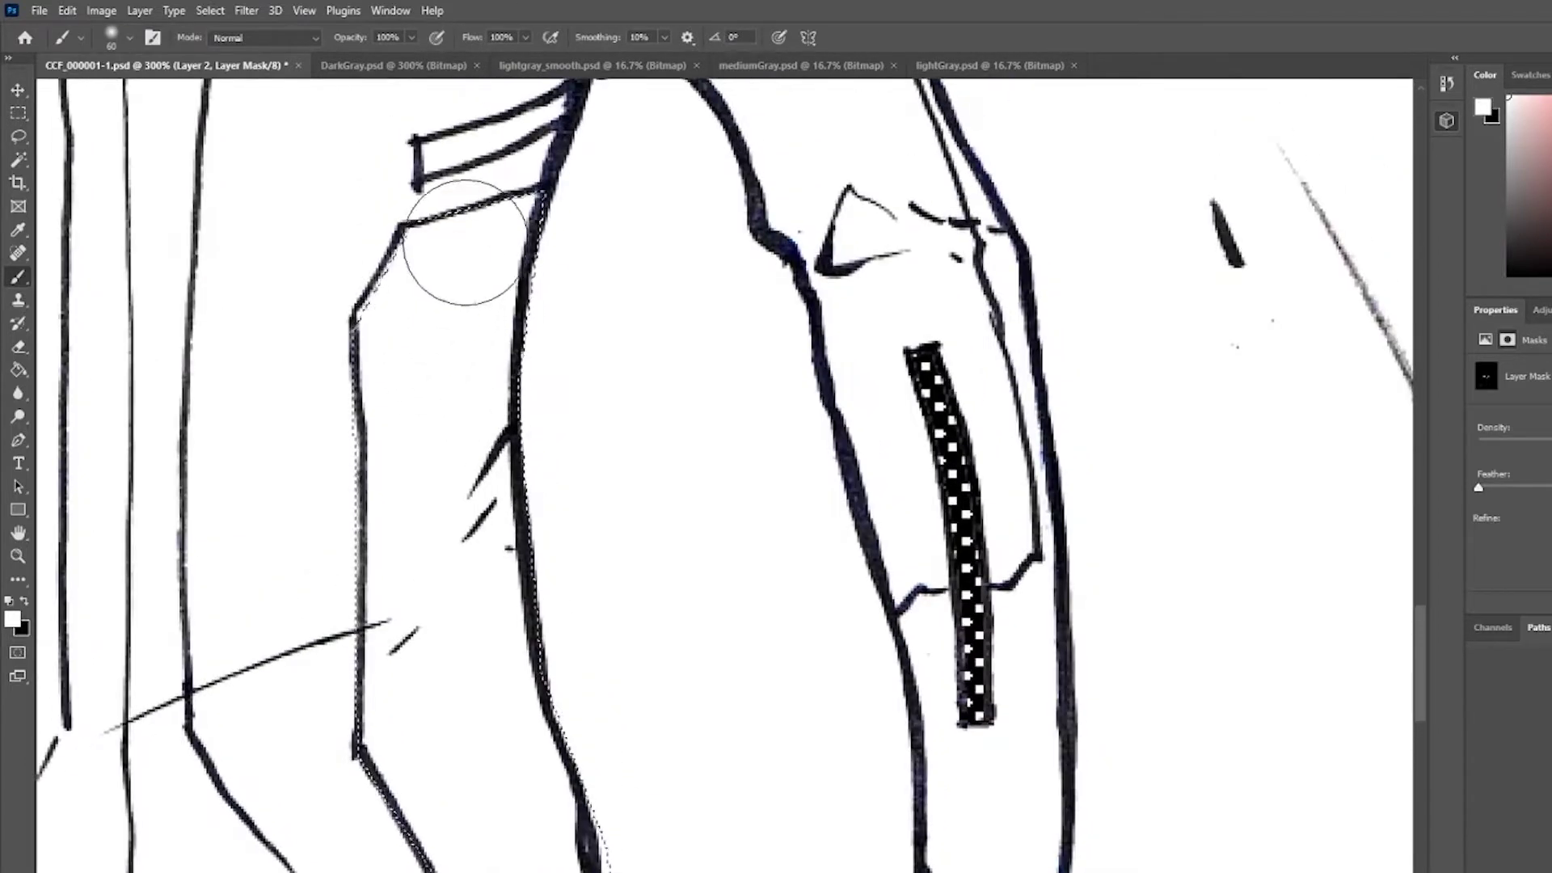
left_click_drag(468, 246, 417, 276)
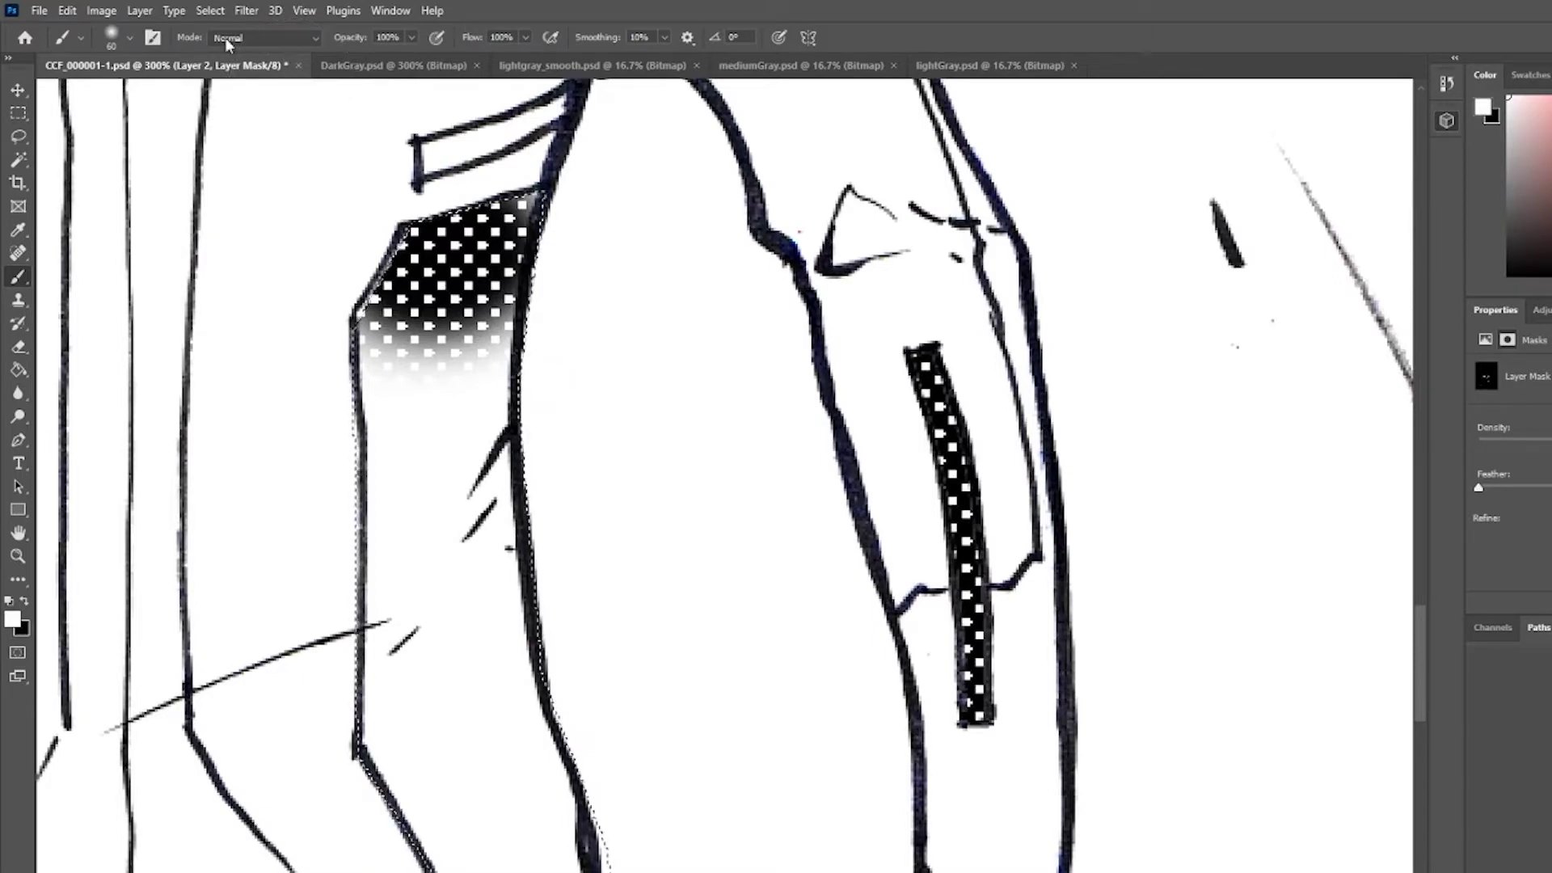
- Set the brush mode to Dissolve and paint white down the selected side panel so the dots break up into scattered pixels
left_click(282, 38)
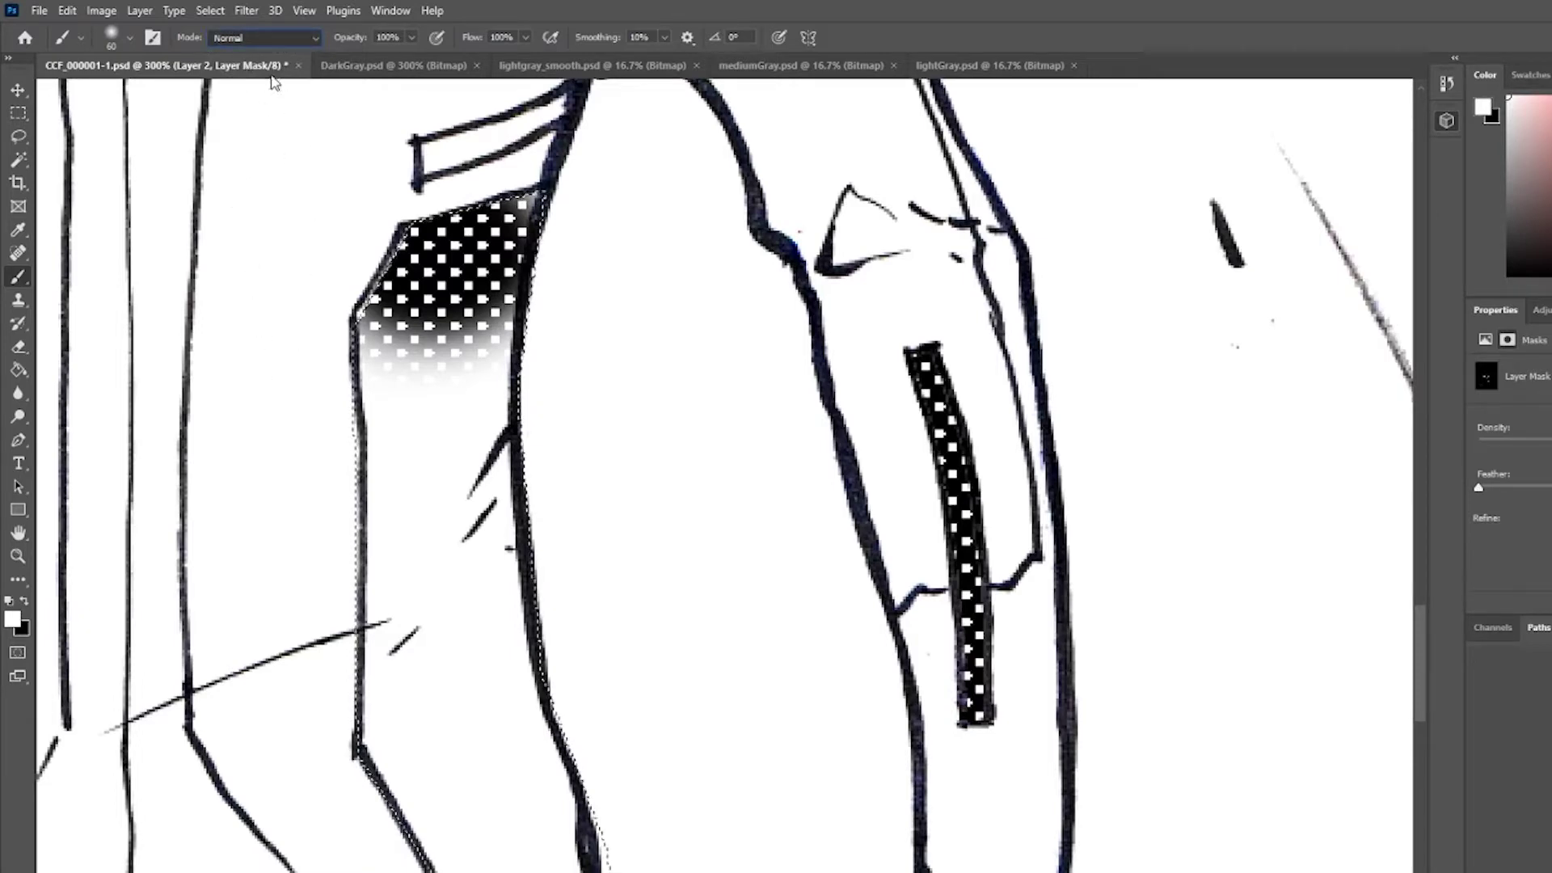
left_click(259, 68)
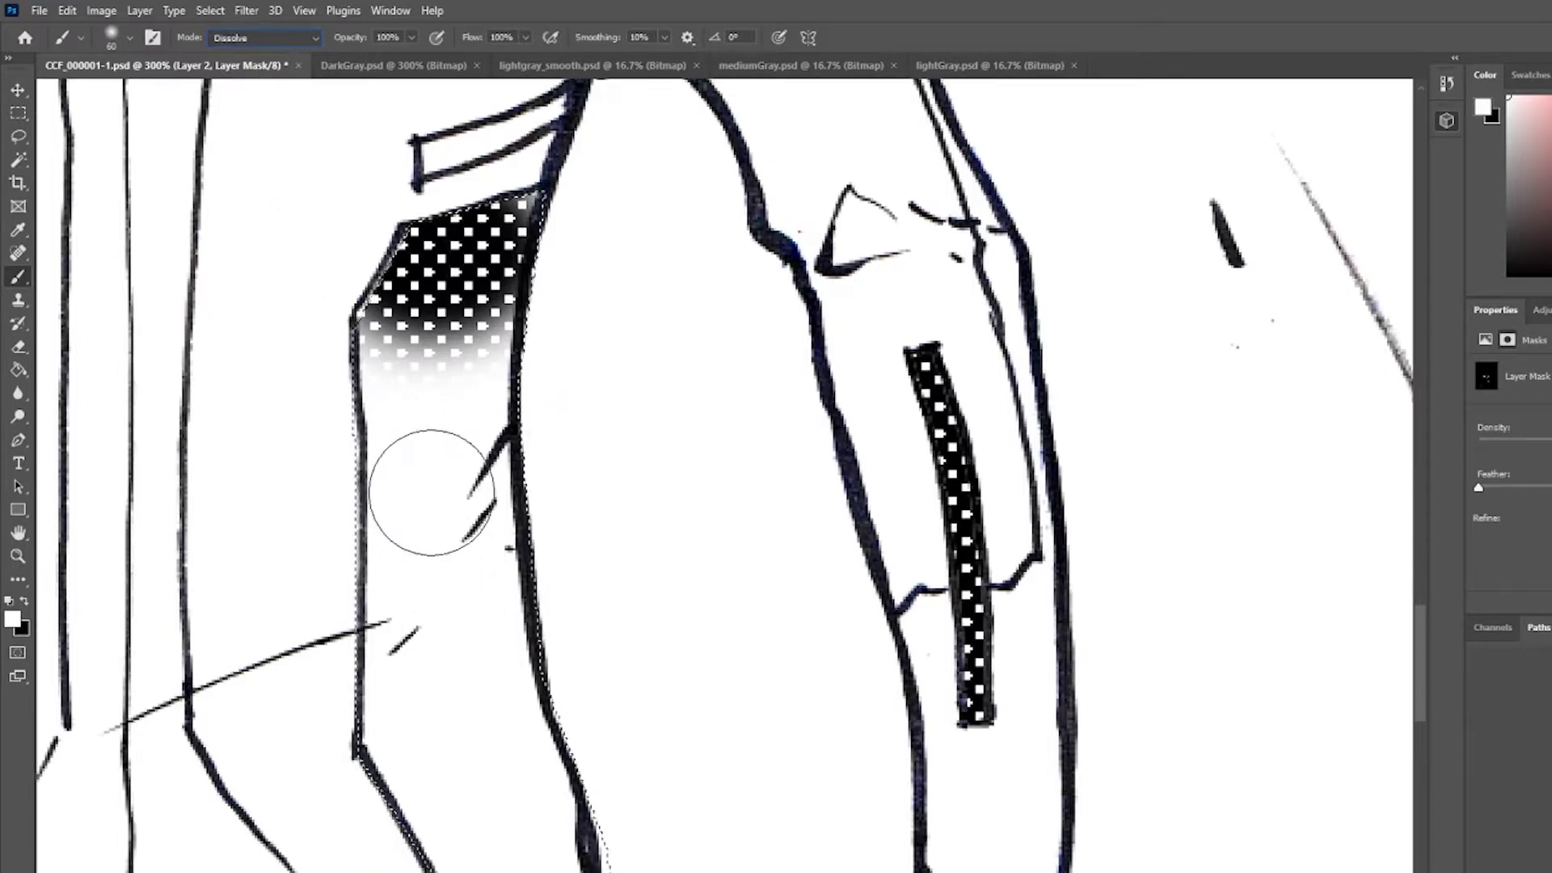
key("ctrl+equal")
key("ctrl+equal")
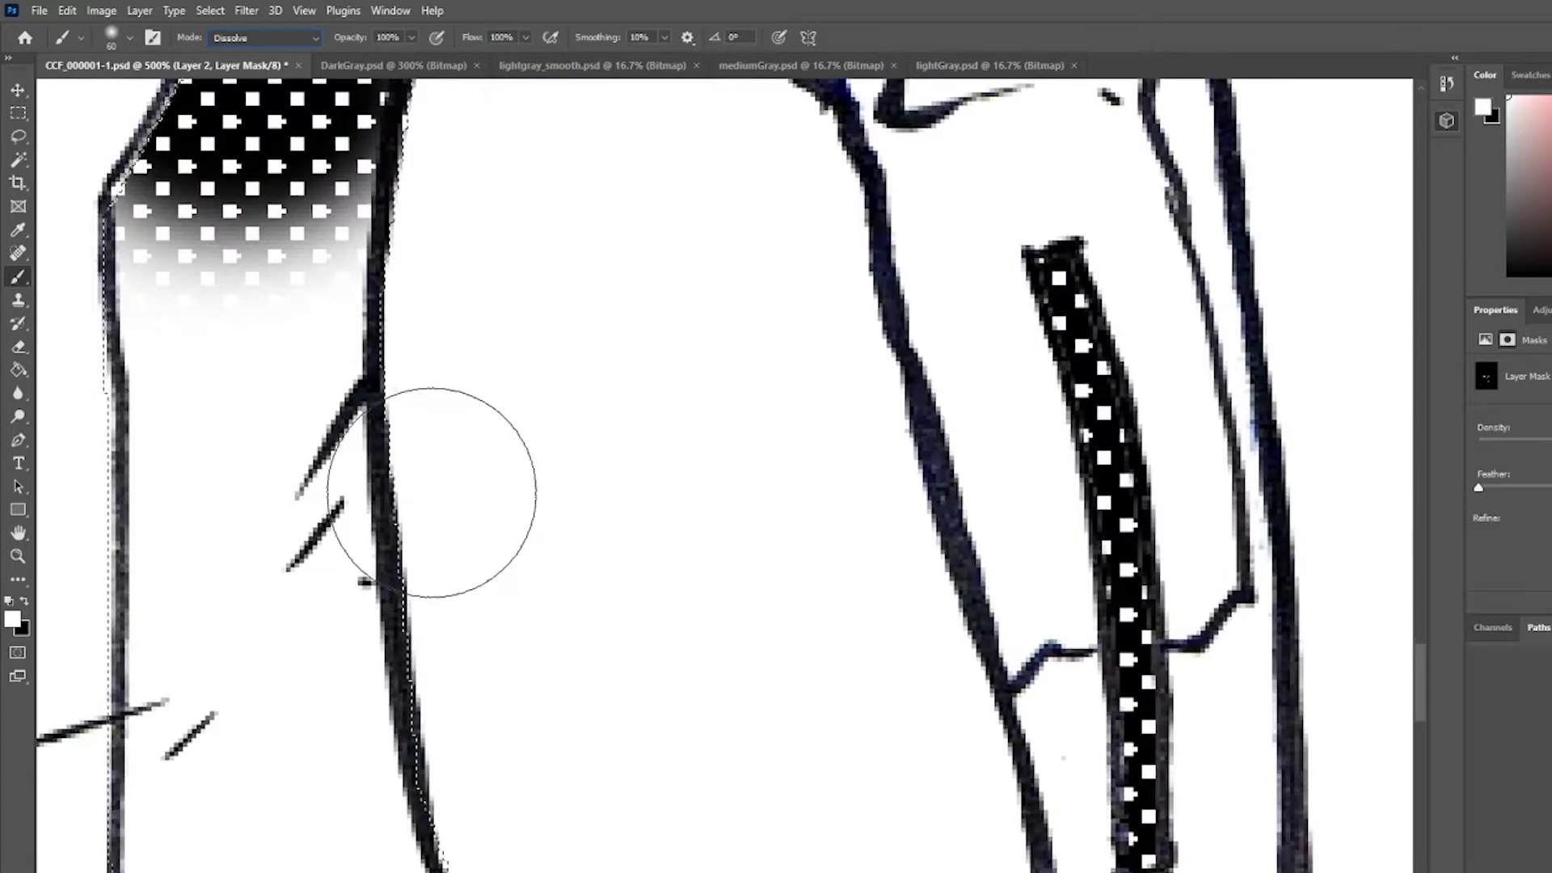
left_click_drag(327, 475, 647, 543)
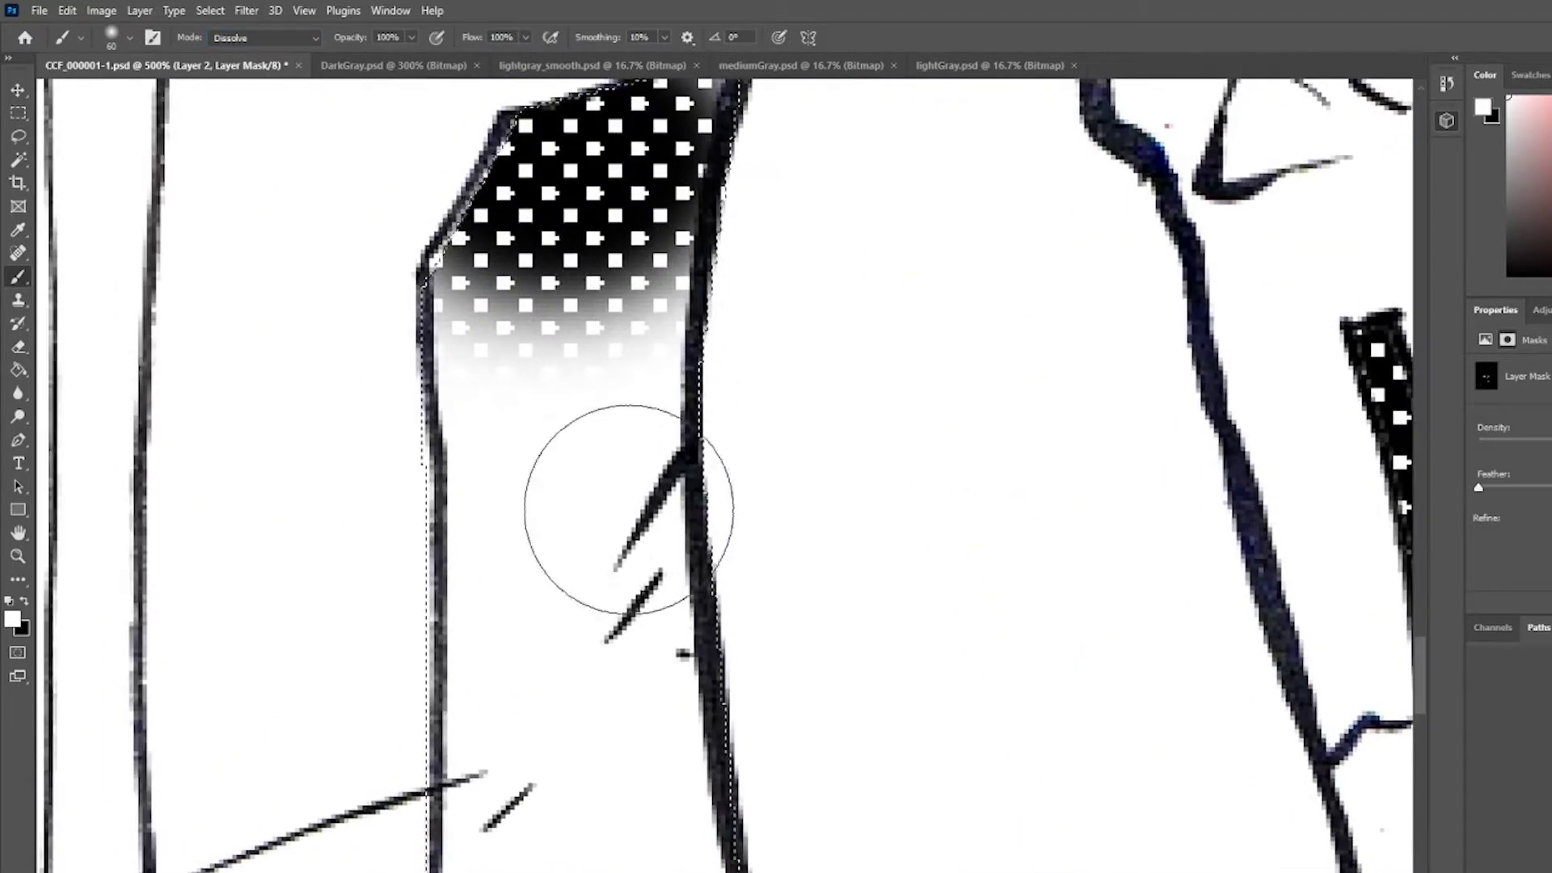
left_click_drag(570, 623, 585, 552)
left_click(575, 554)
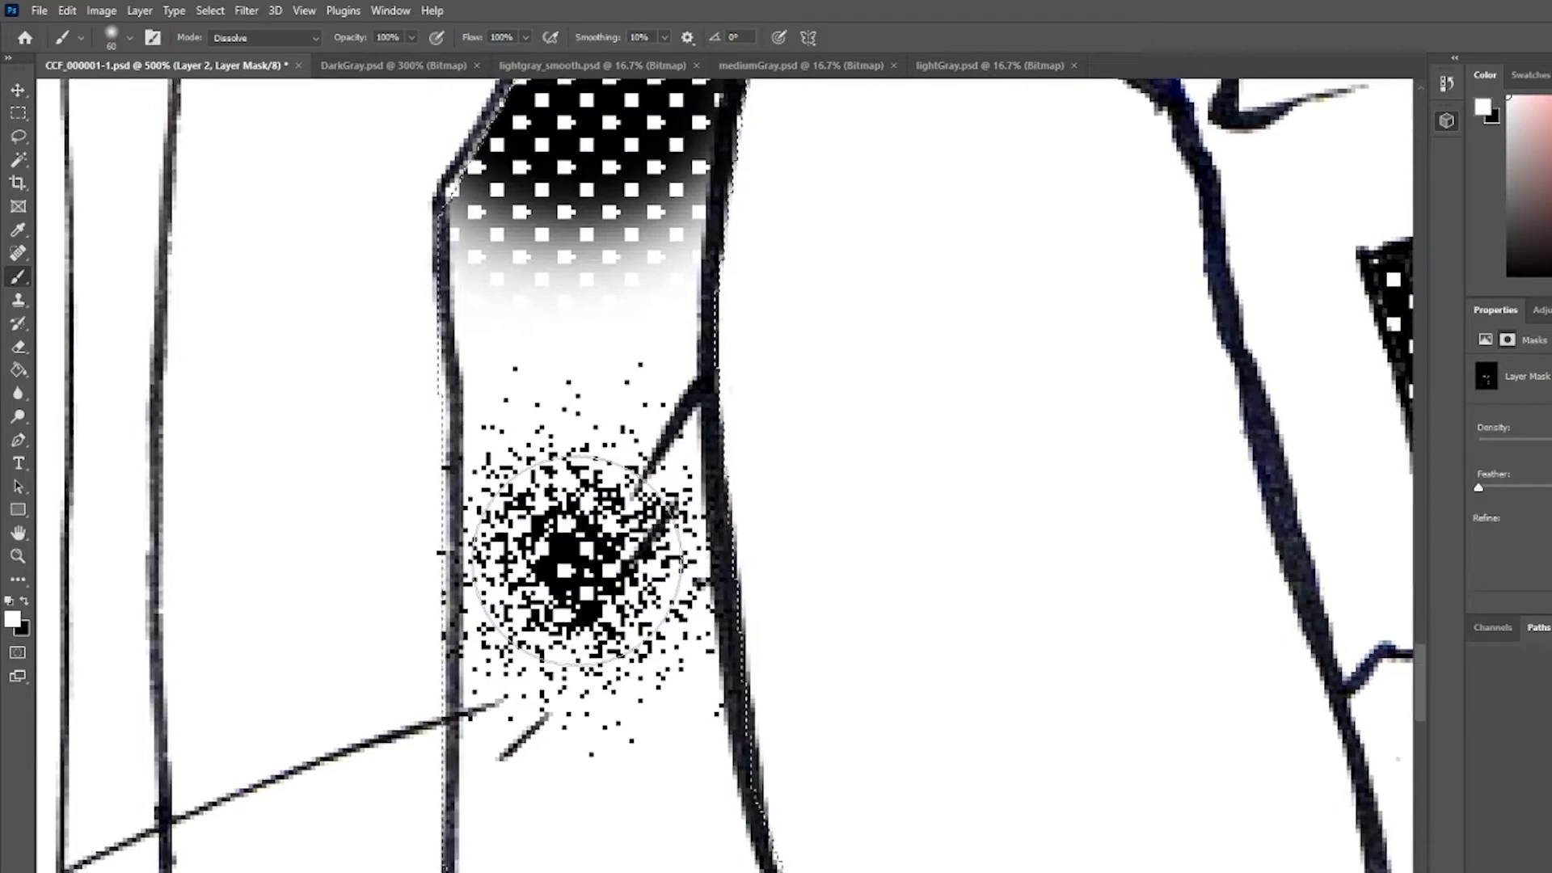
mouse_move(577, 559)
left_mouse_down()
mouse_move(611, 541)
mouse_move(529, 296)
mouse_move(568, 172)
mouse_move(542, 243)
mouse_move(516, 183)
mouse_move(629, 243)
mouse_move(692, 105)
mouse_move(566, 343)
mouse_move(529, 505)
mouse_move(499, 435)
mouse_move(520, 312)
left_mouse_up()
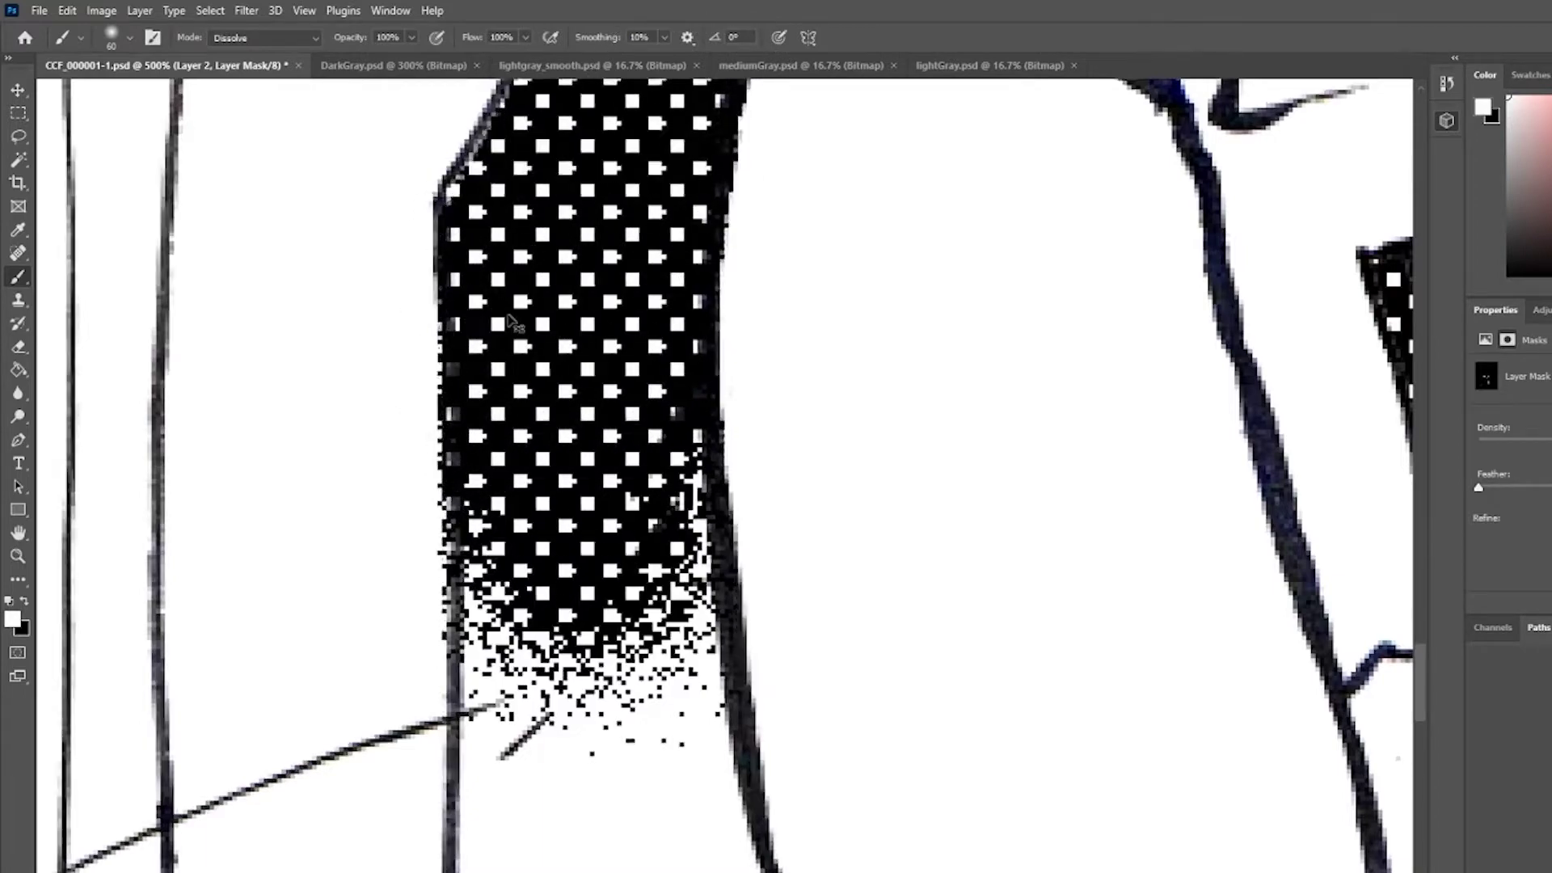
- Extend the dots down the side panel with a white-to-transparent radial gradient in Dissolve mode at 100% opacity
key("ctrl+minus")
key("ctrl+minus")
key("ctrl+minus")
key("ctrl+minus")
key("ctrl+plus")
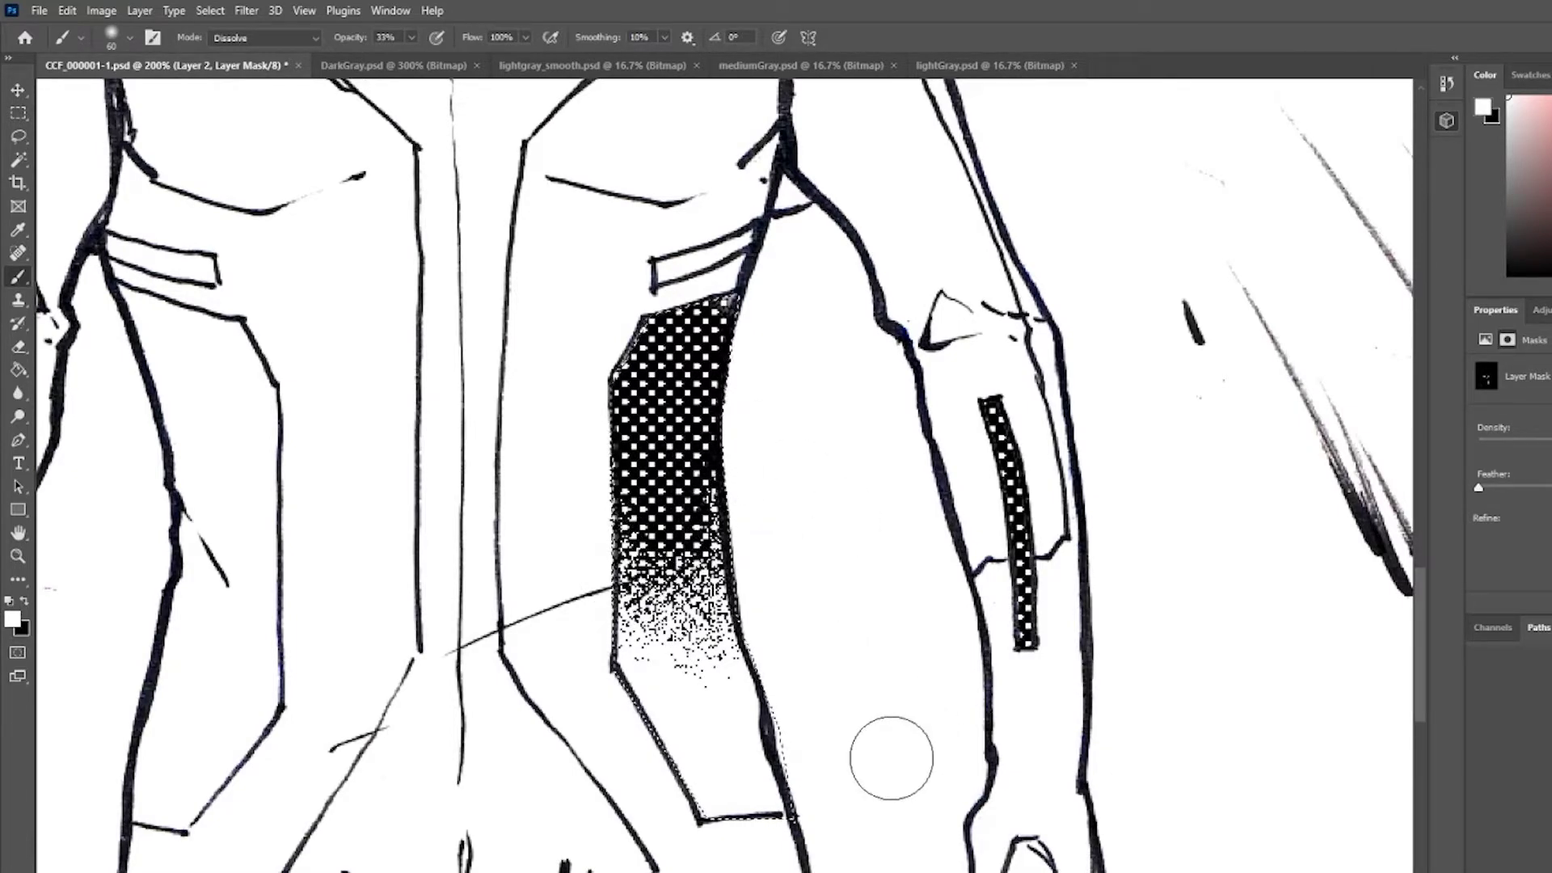
left_click(16, 371)
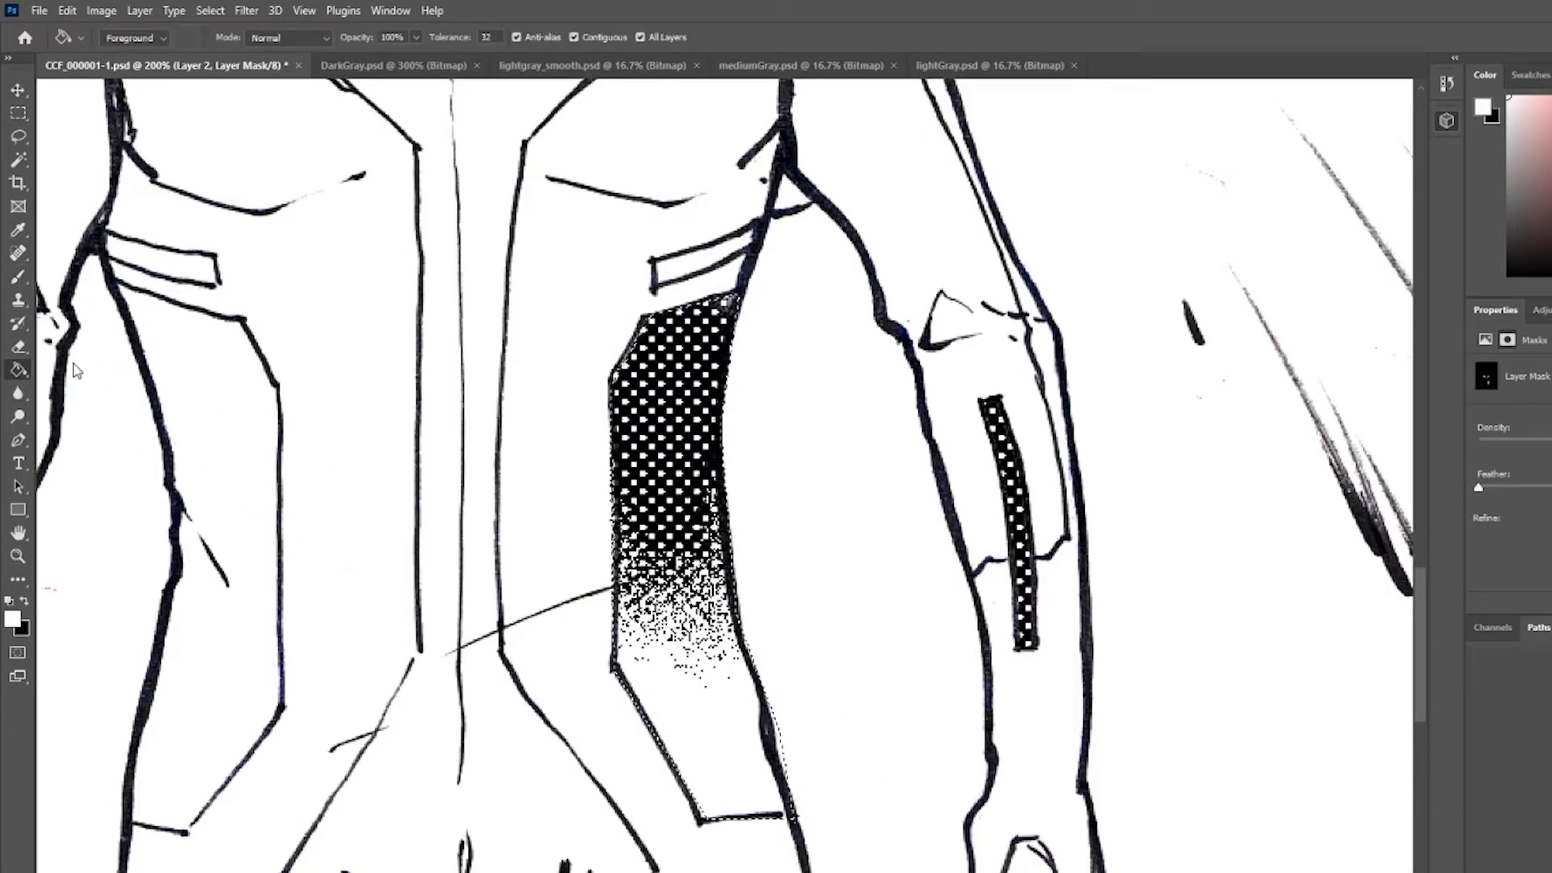
key("shift+g")
key("ctrl+2")
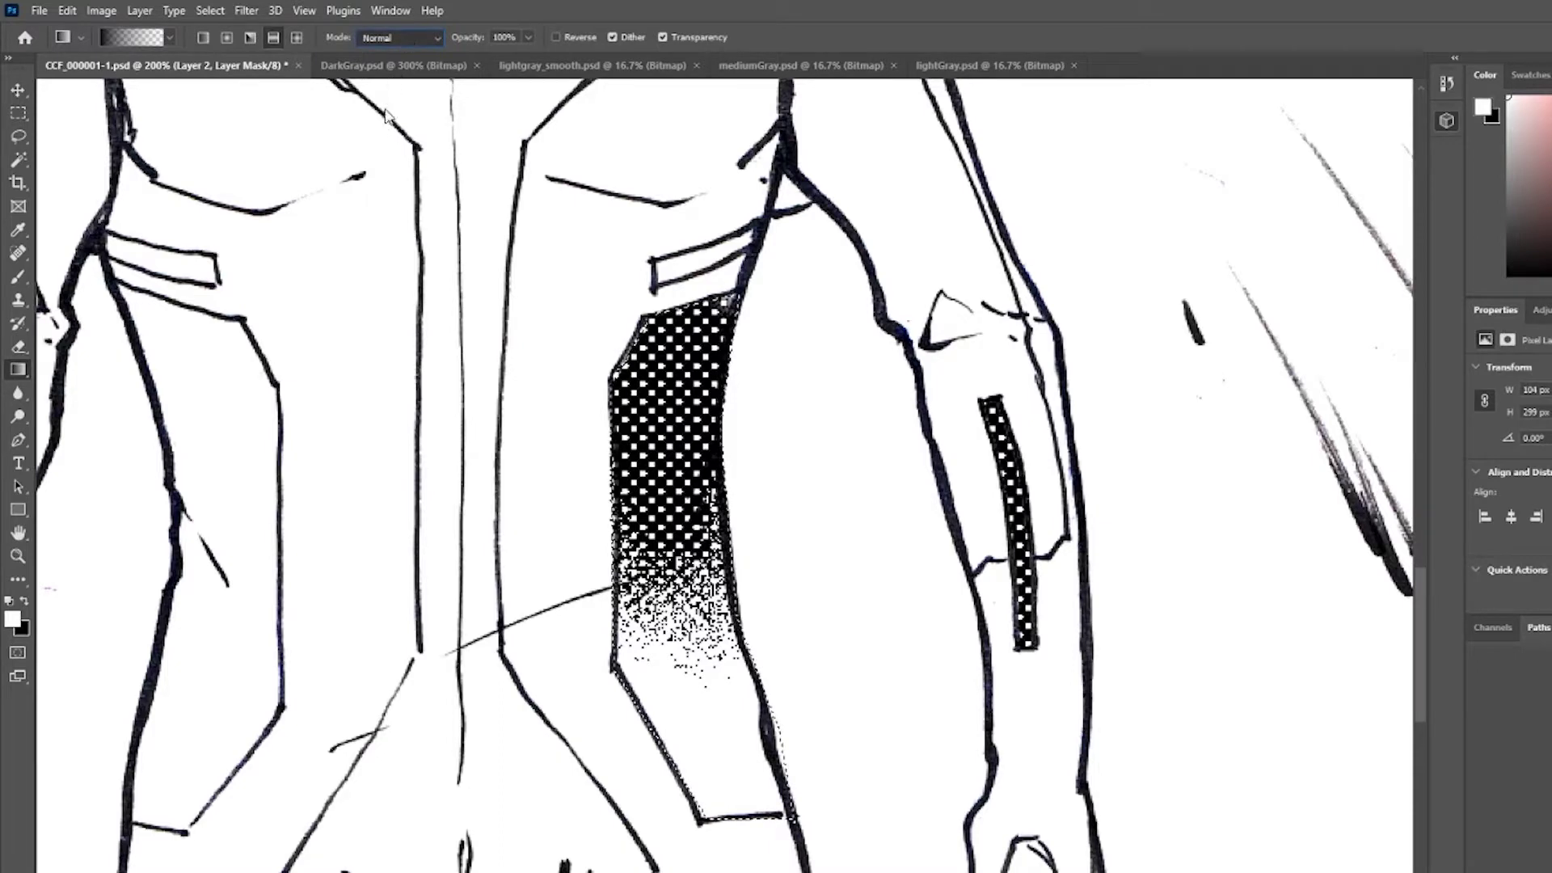
key("Down")
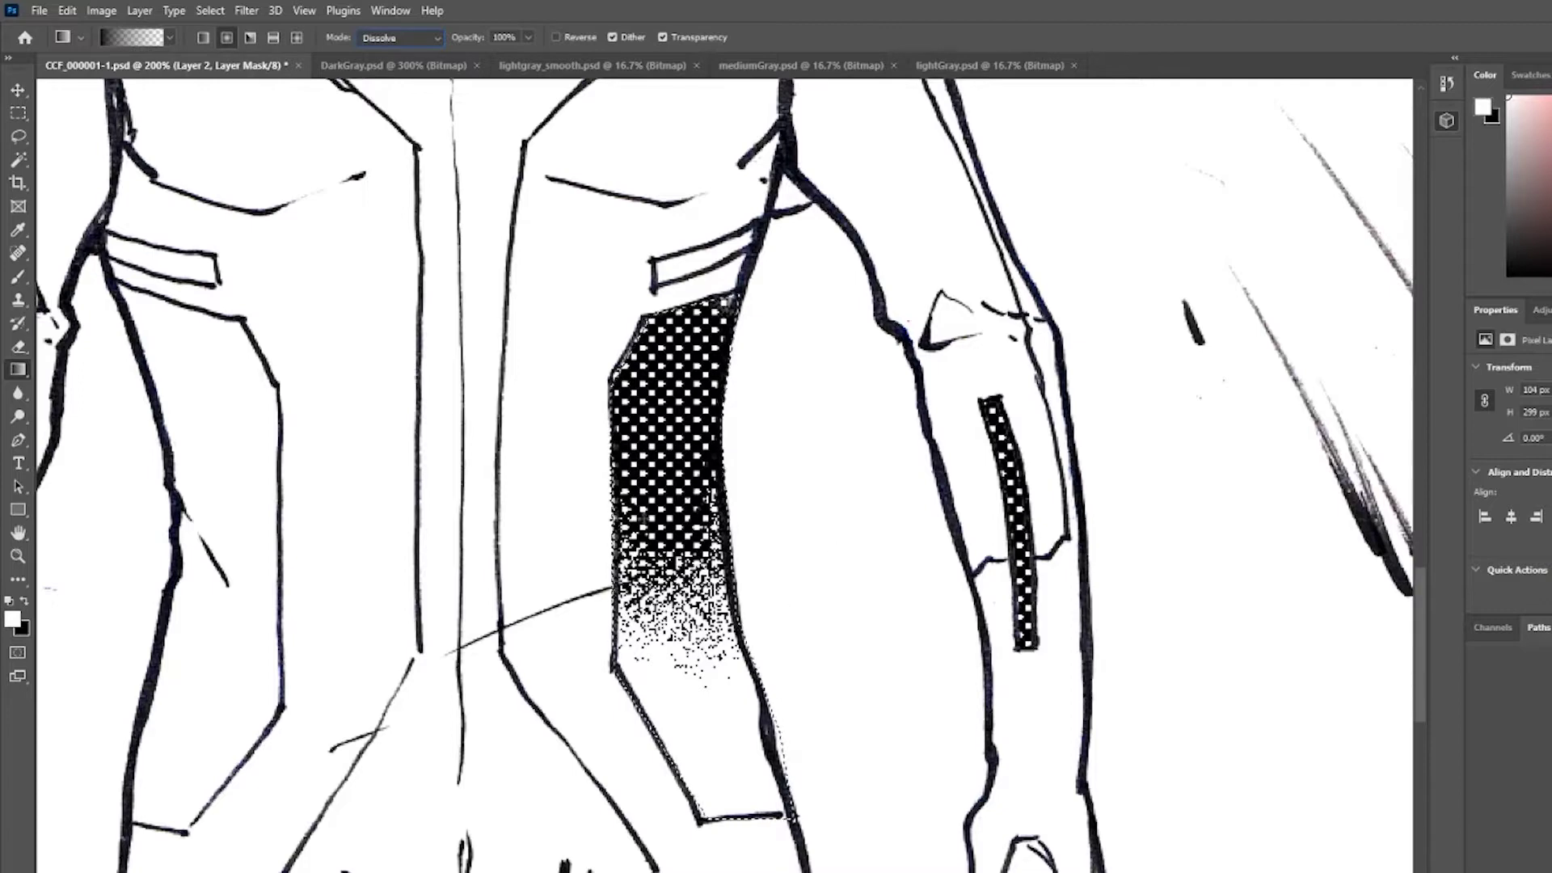
left_click_drag(677, 703, 679, 708)
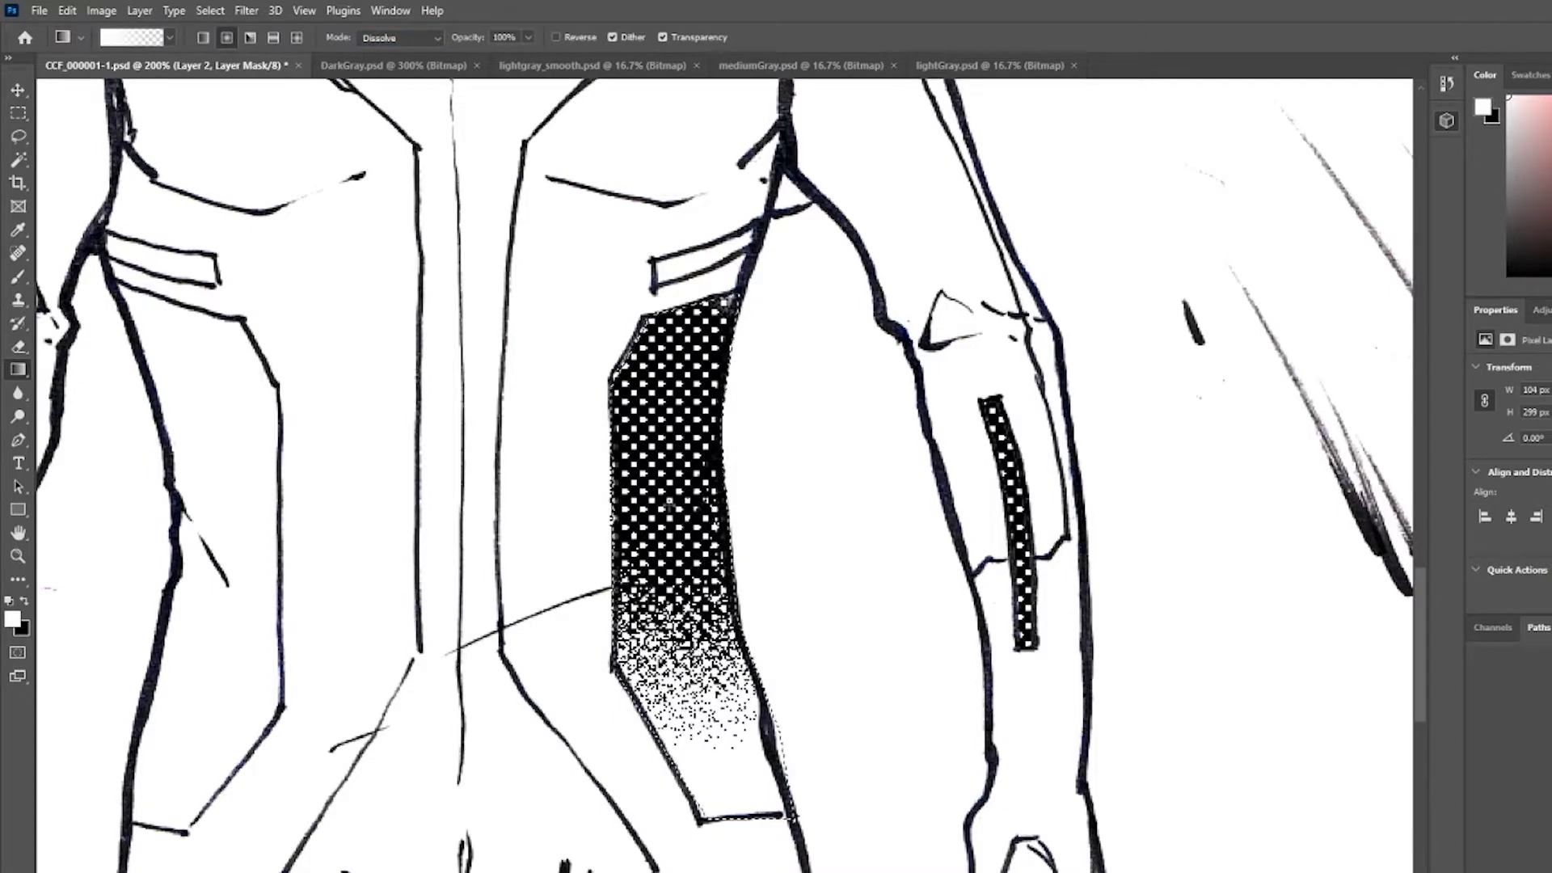
- Thin out the side panel's dots with black radial gradients in Dissolve mode, lowering the gradient opacity to 27%
key("x")
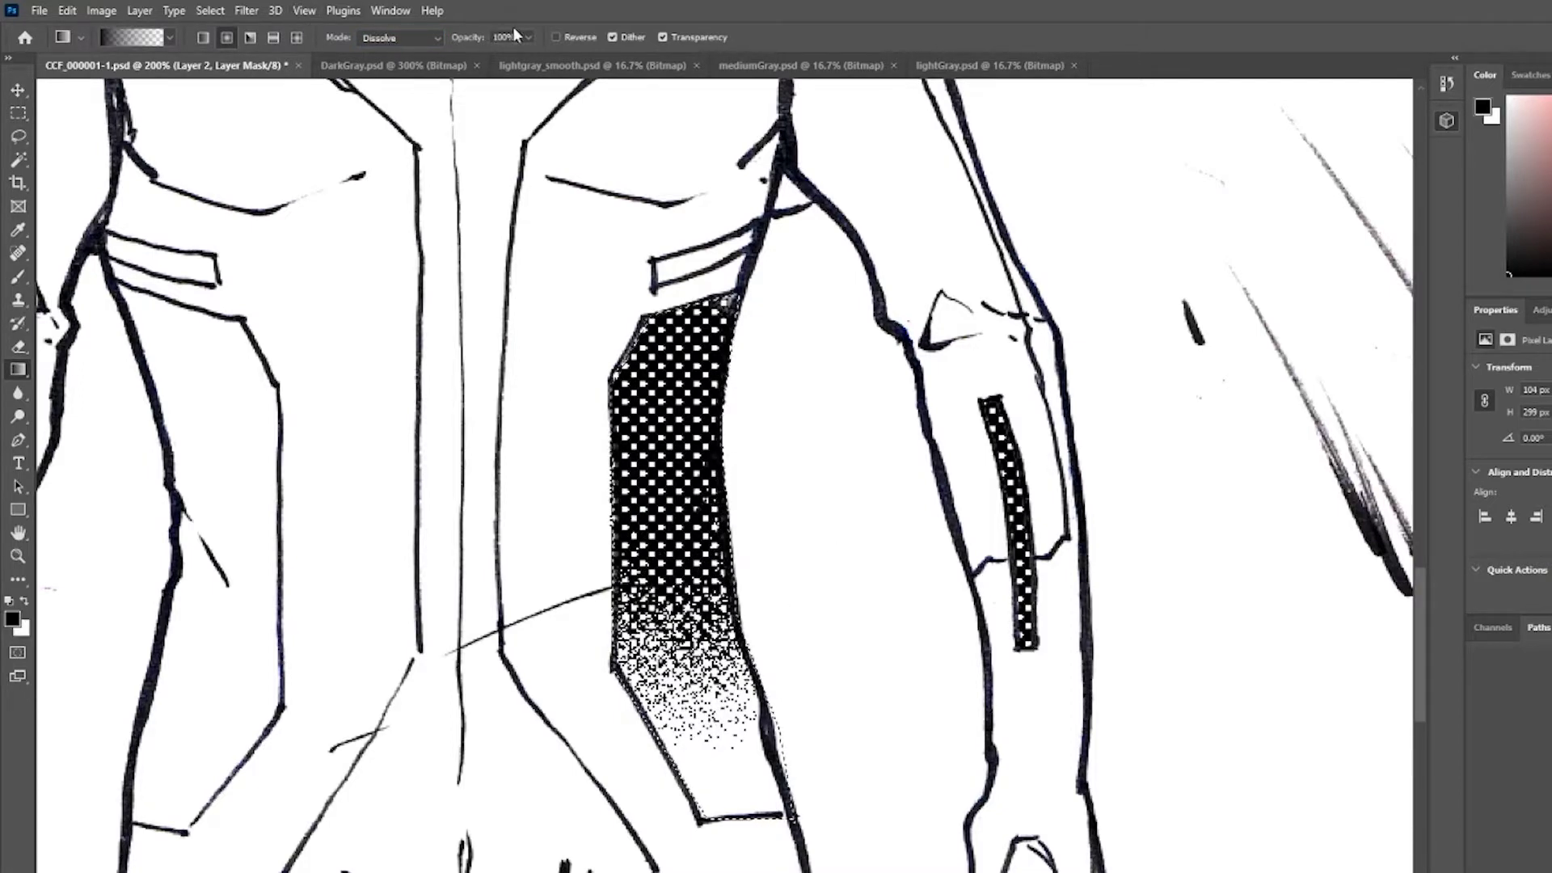
left_click_drag(462, 56, 468, 56)
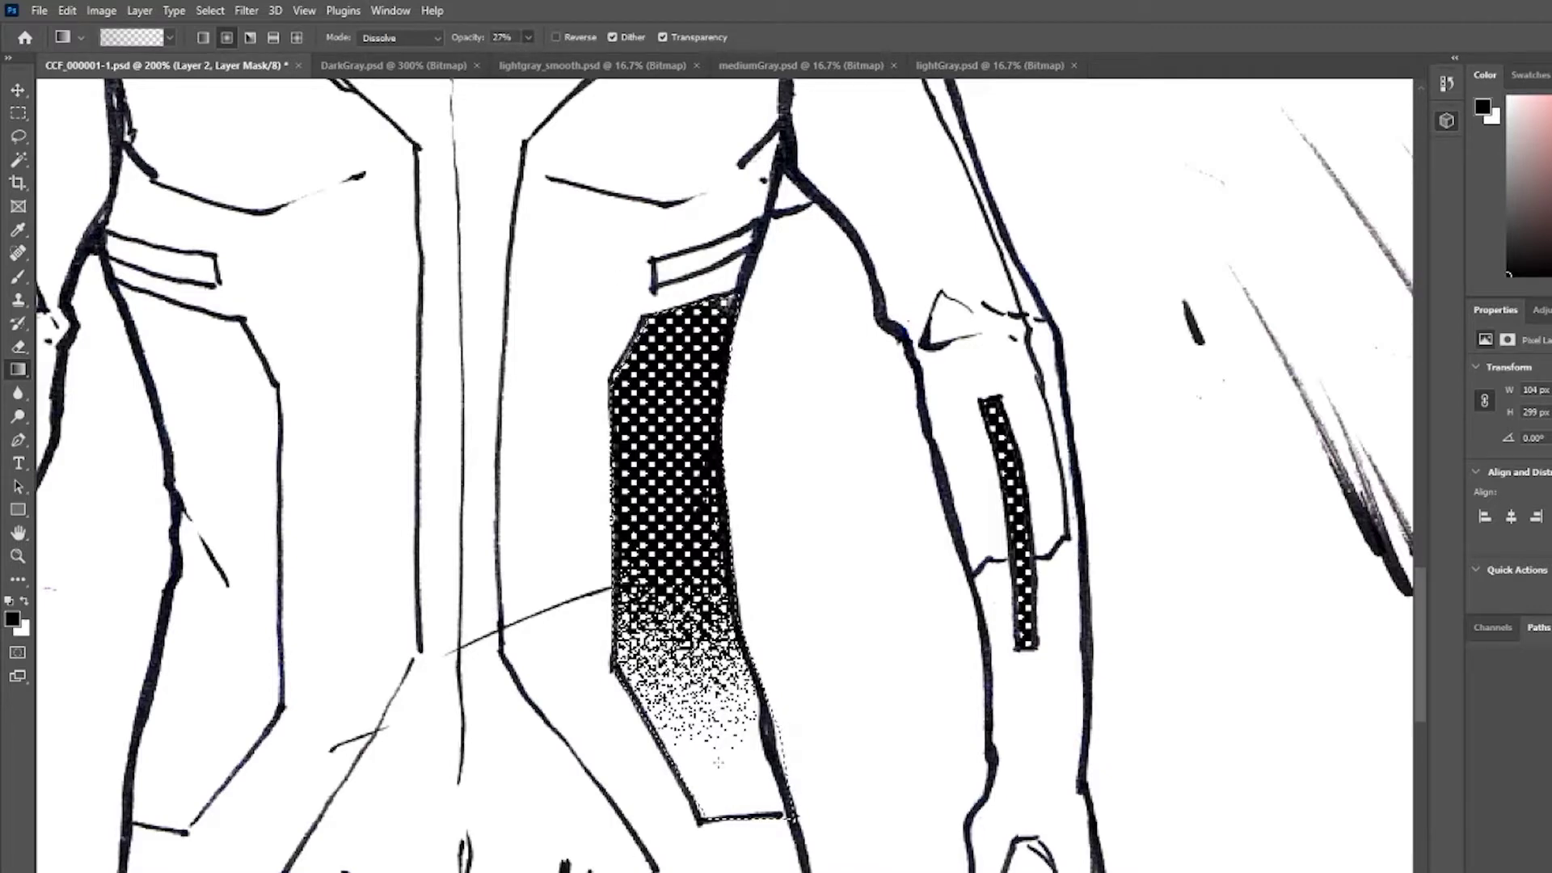
scroll(783, 688, "down", 4)
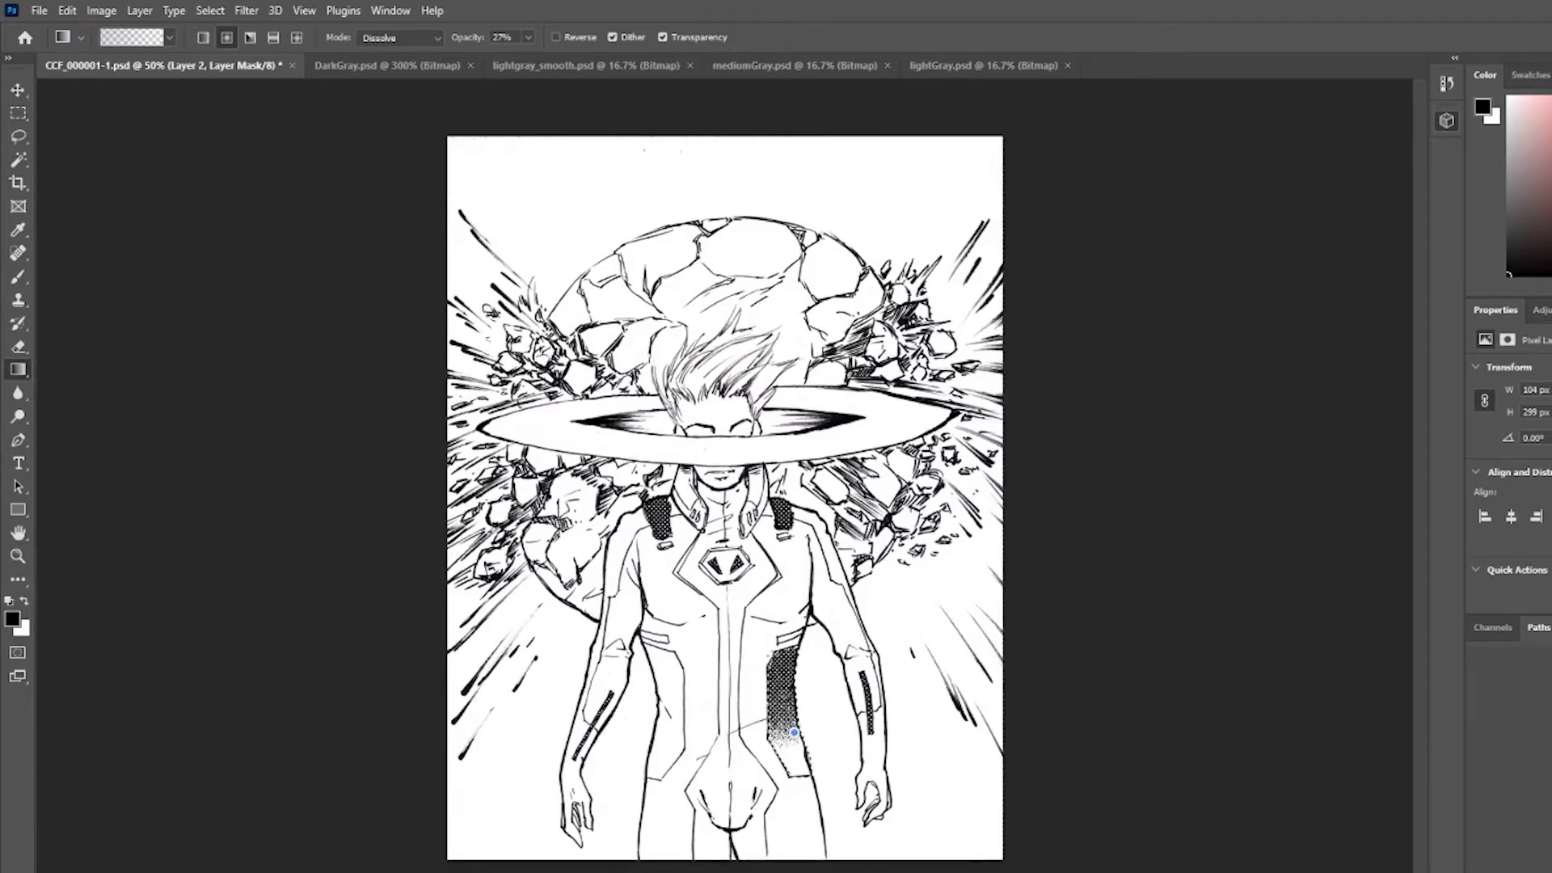
left_click_drag(788, 720, 790, 721)
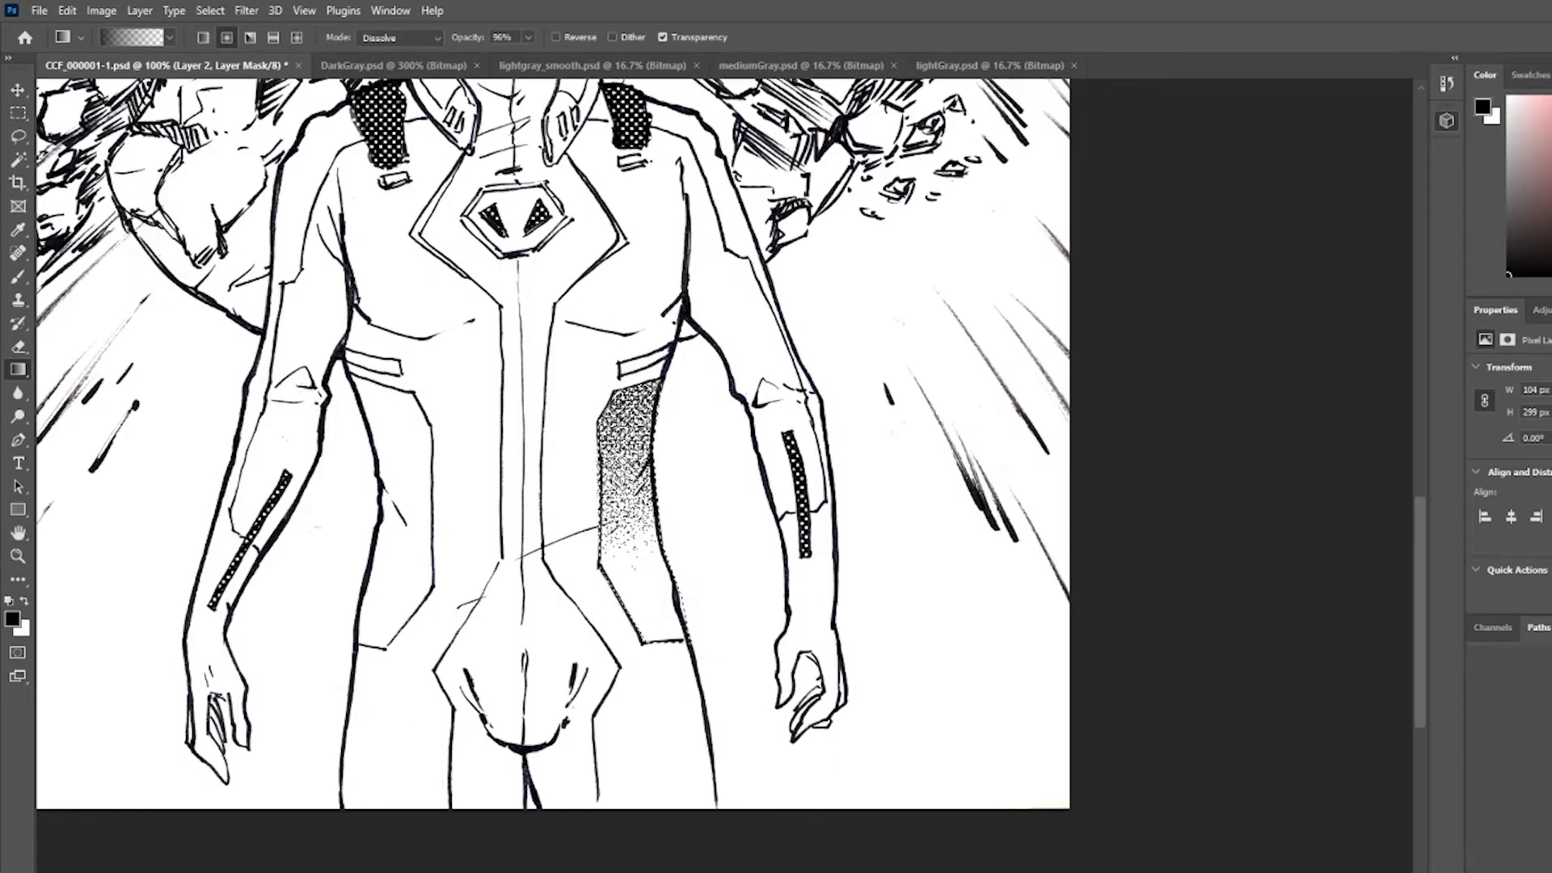
- Try white Dissolve gradients over the top of the side panel at 96% and 83% opacity, undoing each attempt
key("x")
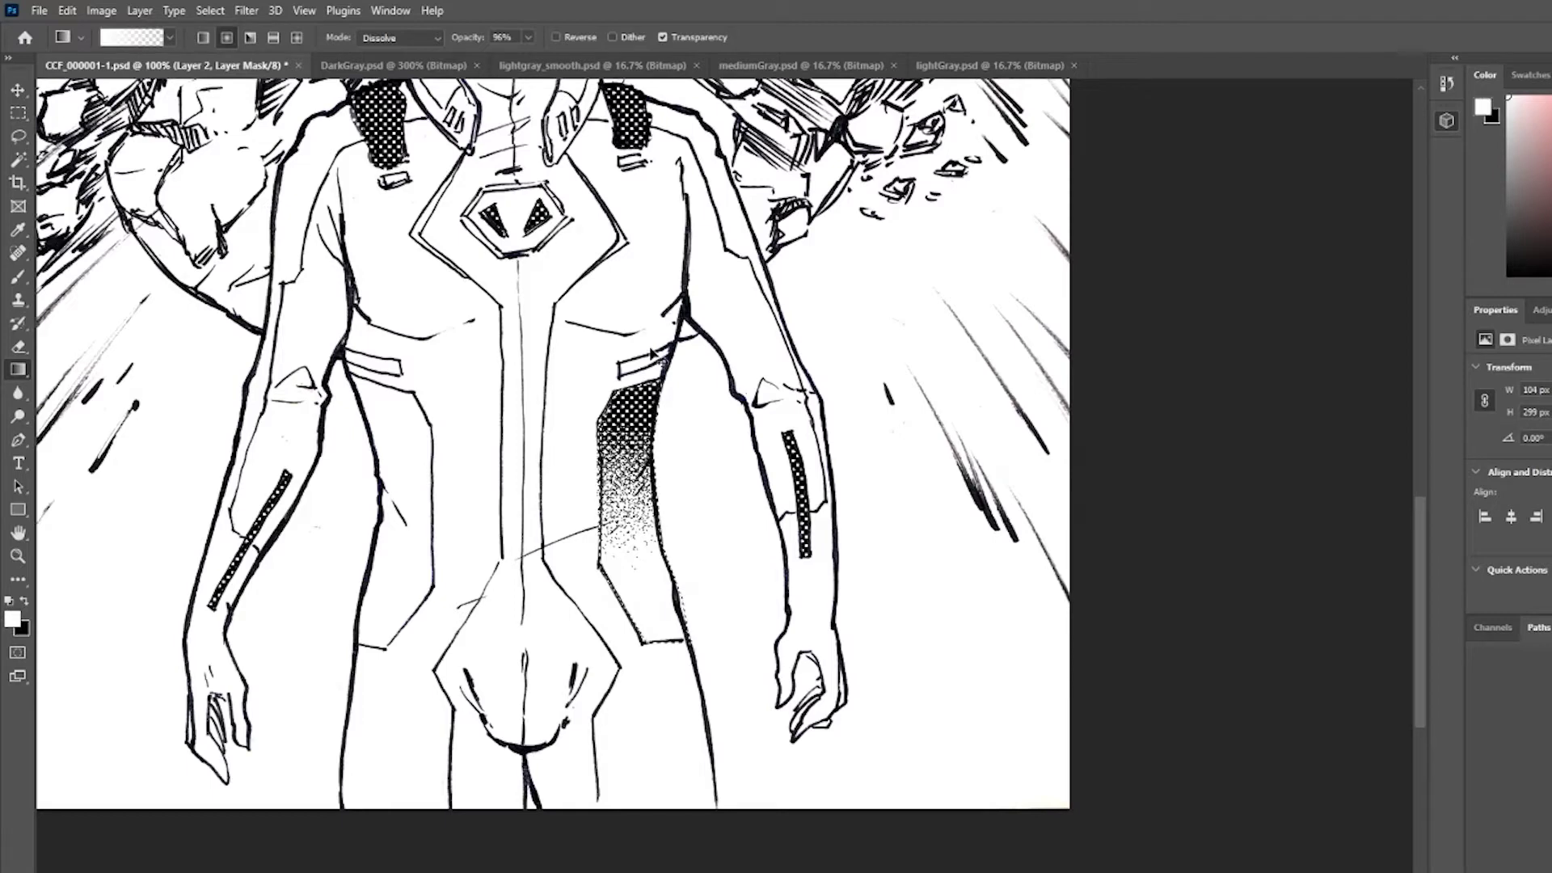
key("ctrl+z")
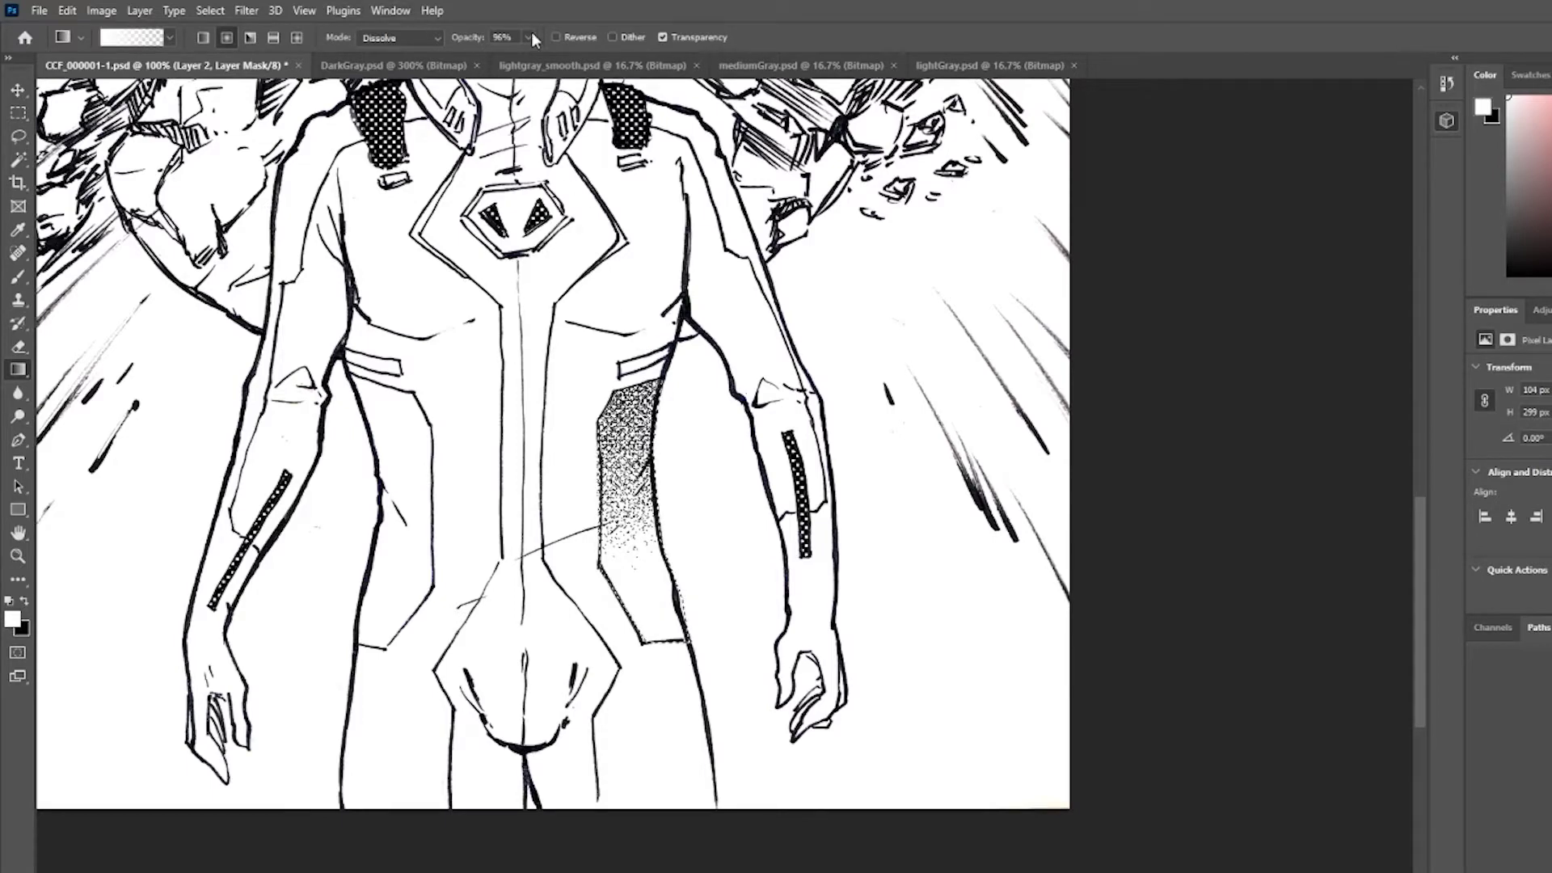
left_click_drag(528, 37, 518, 60)
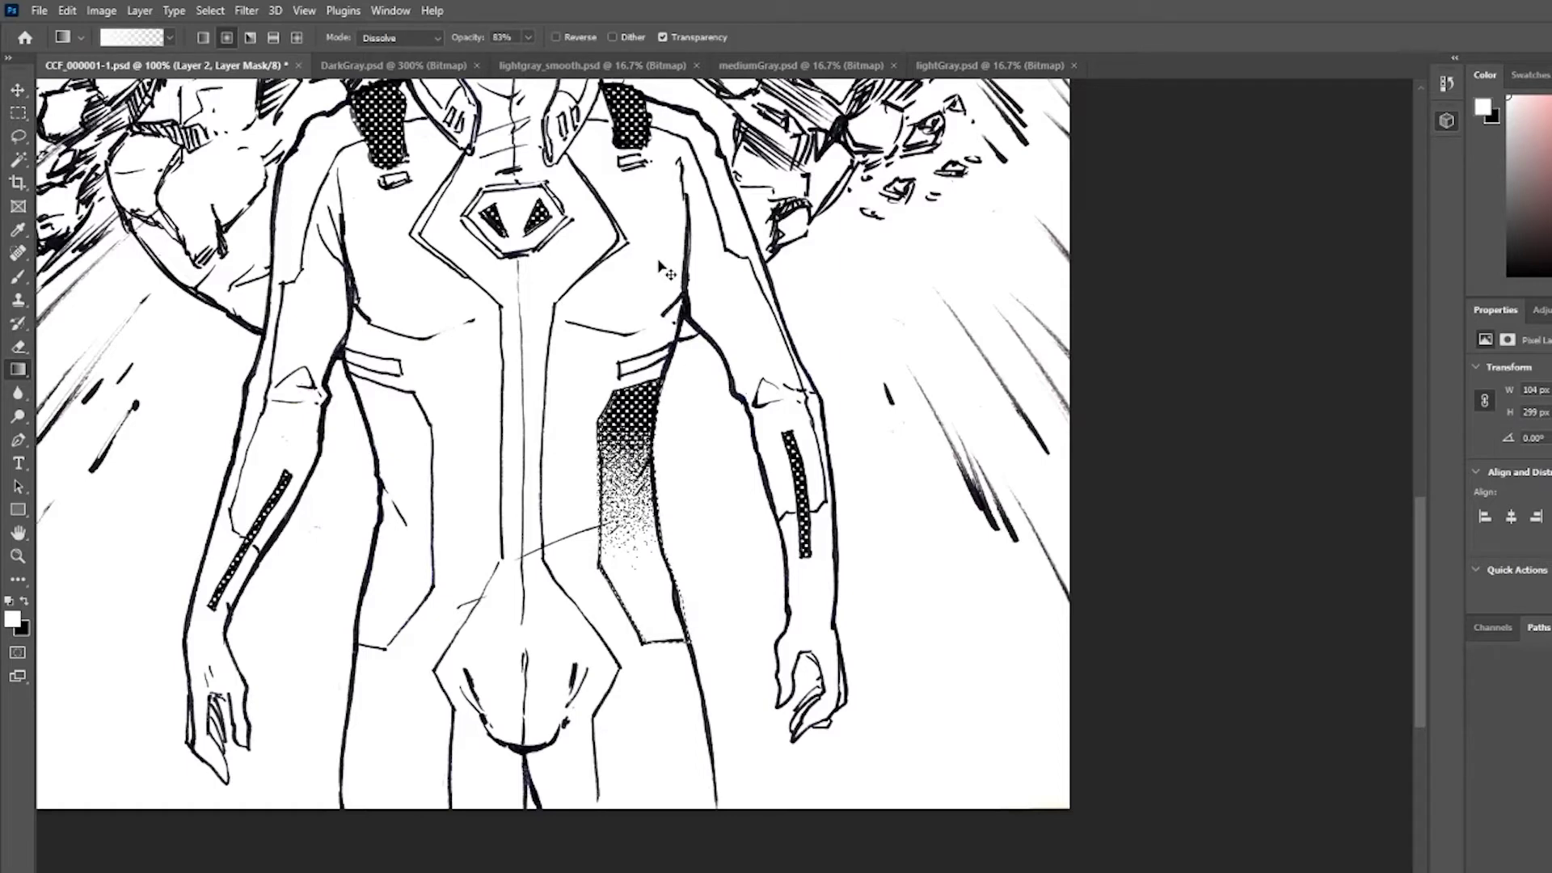
key("ctrl+z")
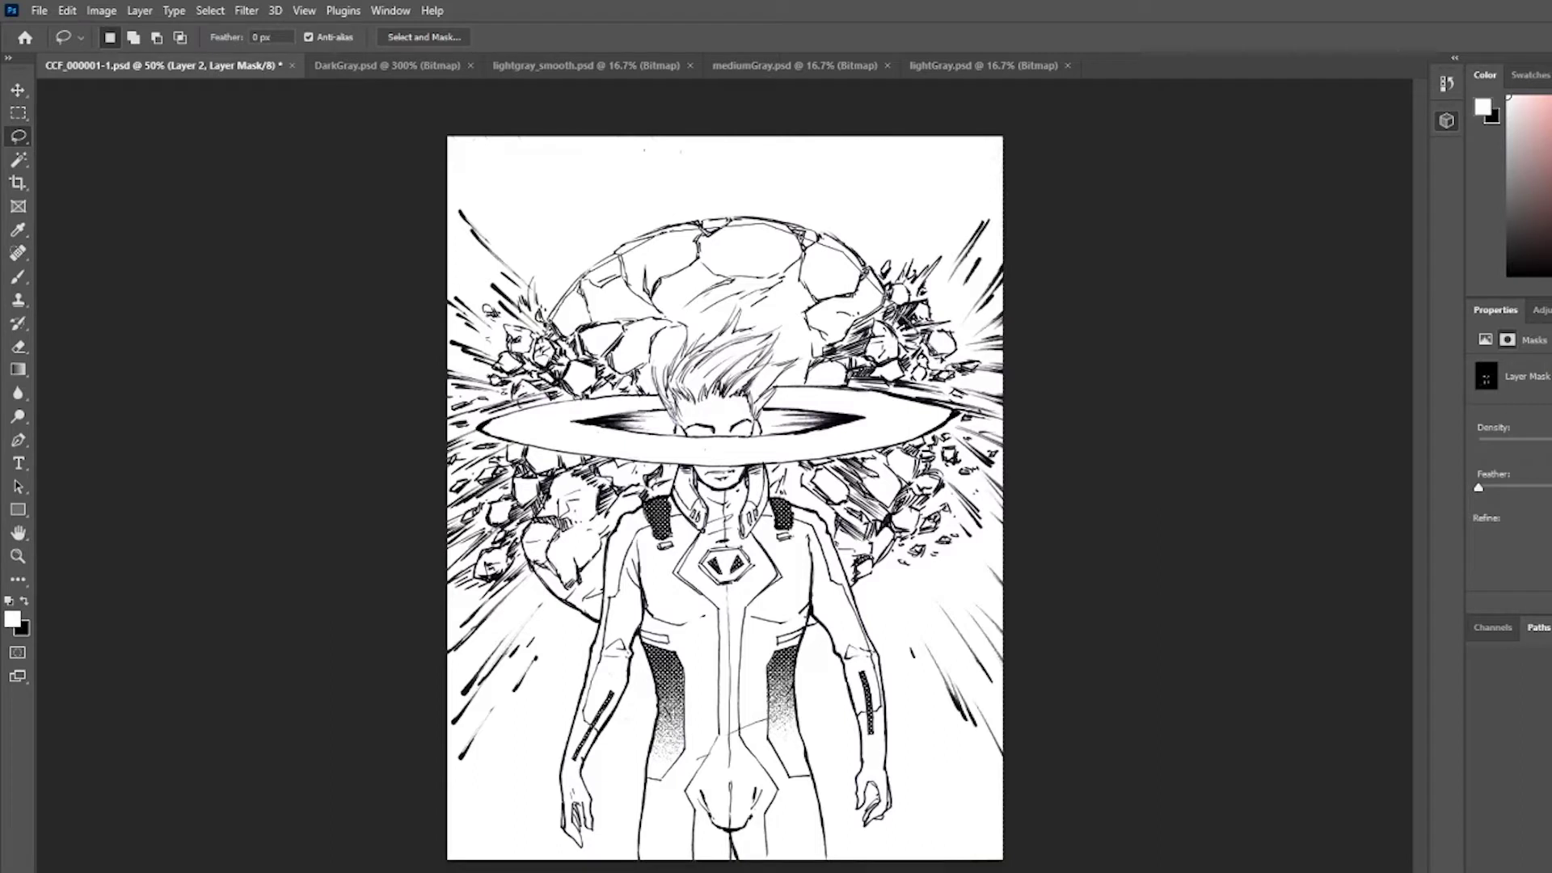
- Select the background around the planet and figure and reveal dots in it with white radial Dissolve gradients at 100% opacity
mouse_move(939, 407)
left_mouse_down()
mouse_move(853, 612)
mouse_move(902, 735)
mouse_move(1010, 808)
left_mouse_up()
key("g")
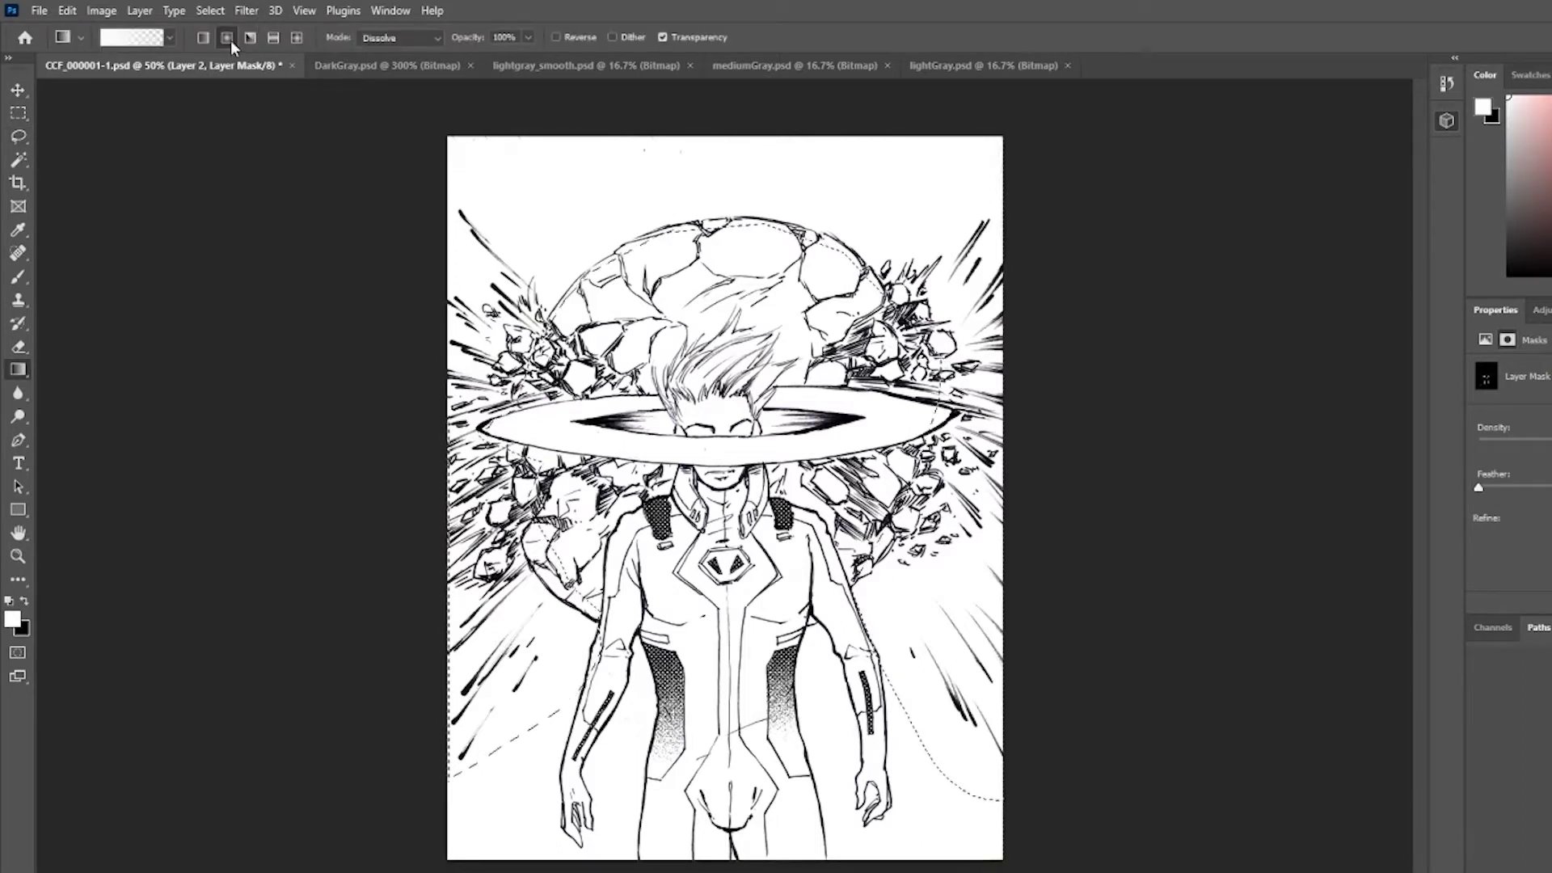
left_click(227, 37)
left_click_drag(730, 429, 848, 296)
left_click_drag(813, 355, 813, 333)
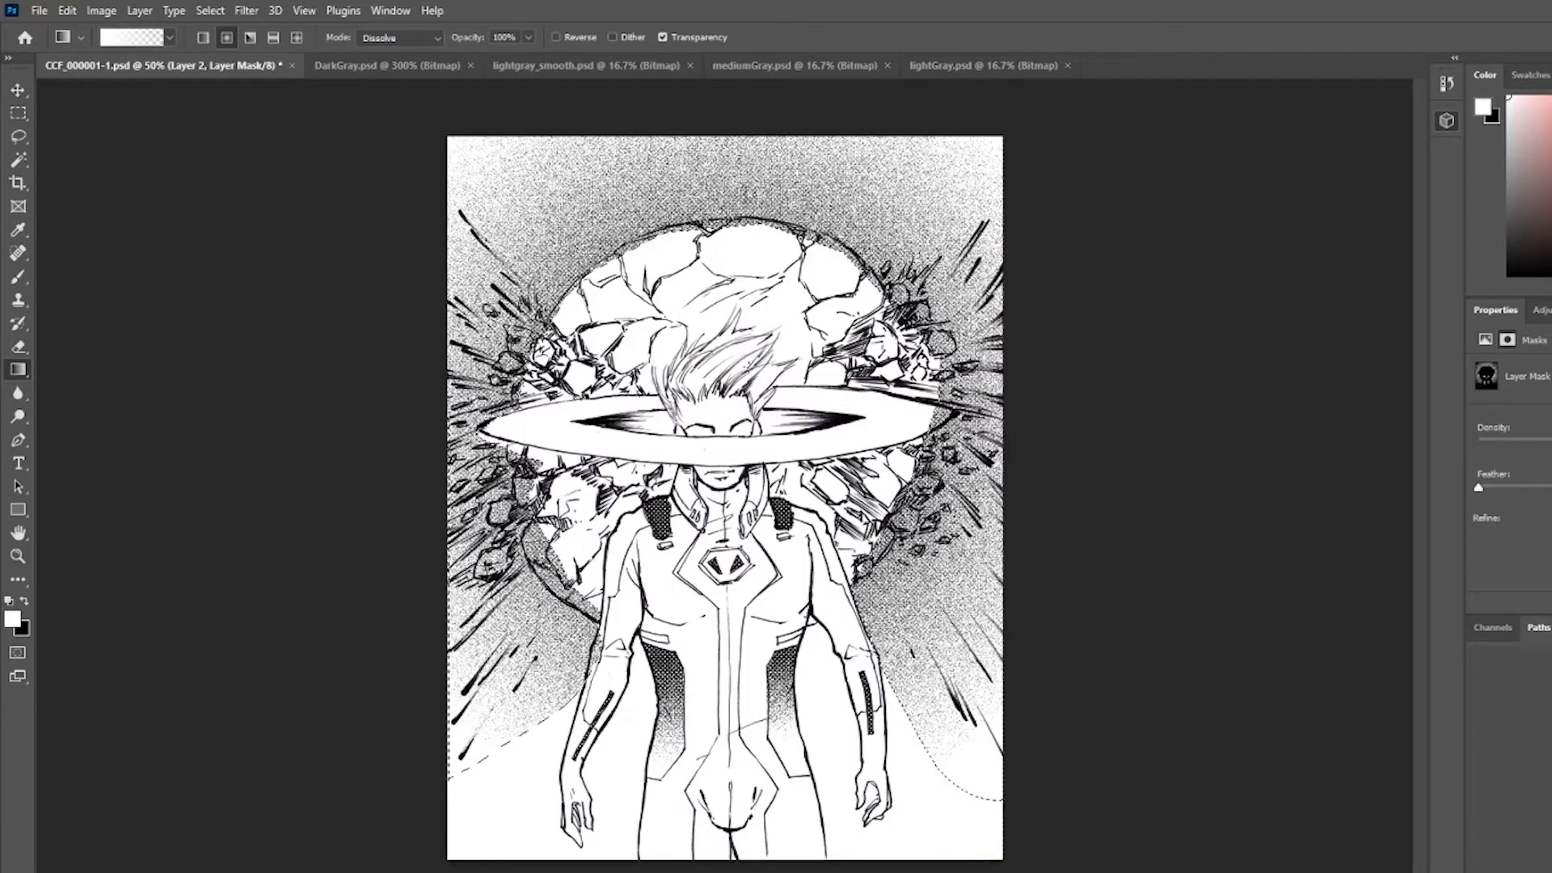
left_click_drag(735, 390, 848, 283)
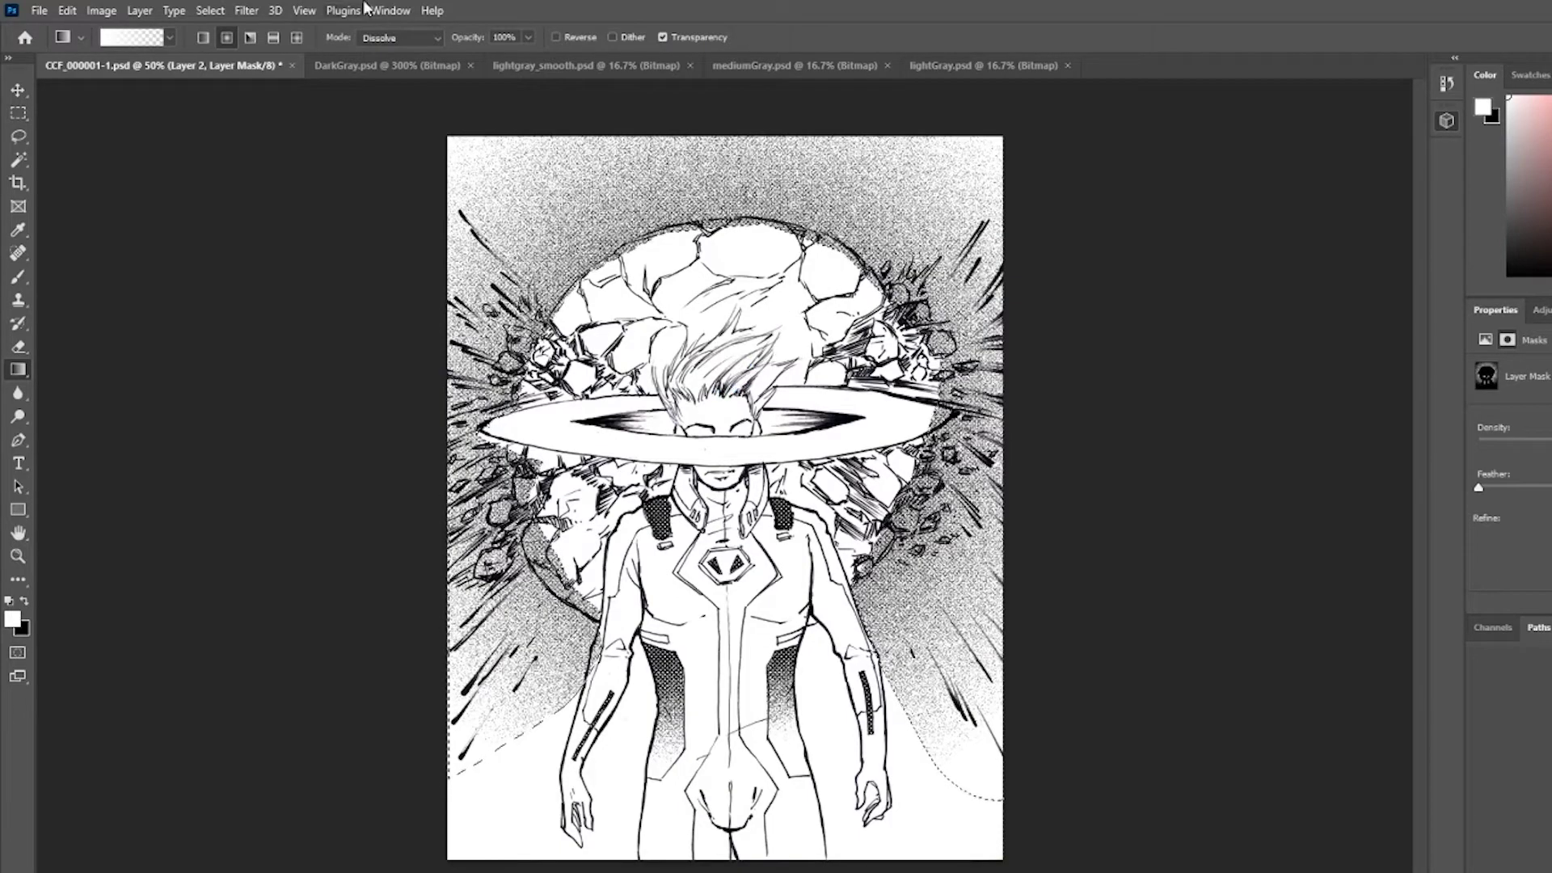
key("ctrl+d")
- Erase the background dots spilling over the planet's lower-left edge, the left debris and the left end of the ring
key("b")
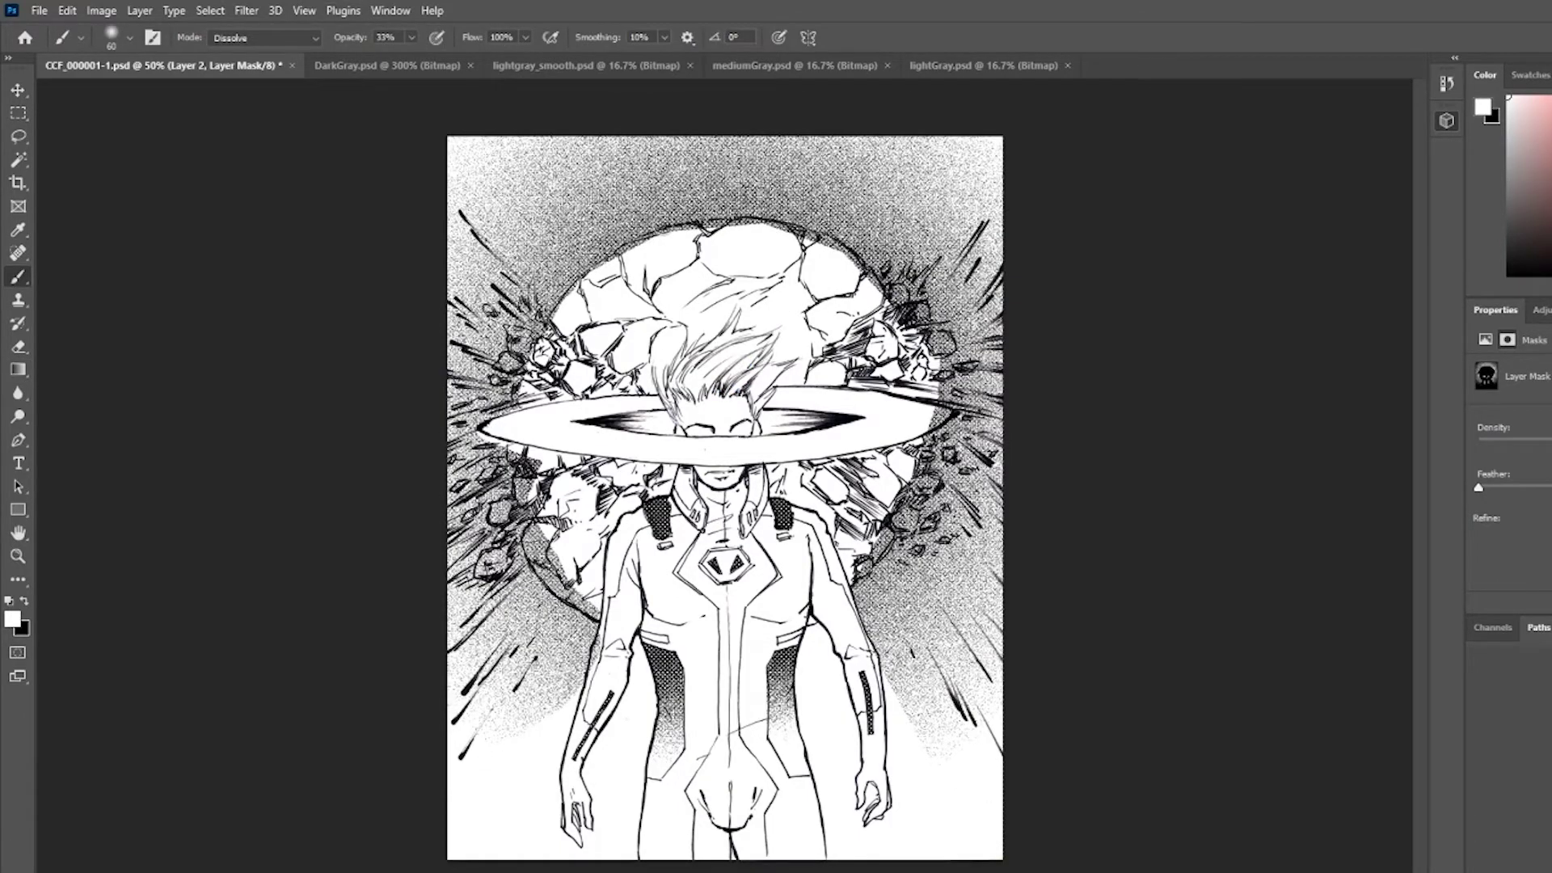
key("ctrl+plus")
key("ctrl+plus")
left_click_drag(324, 651, 520, 521)
key("e")
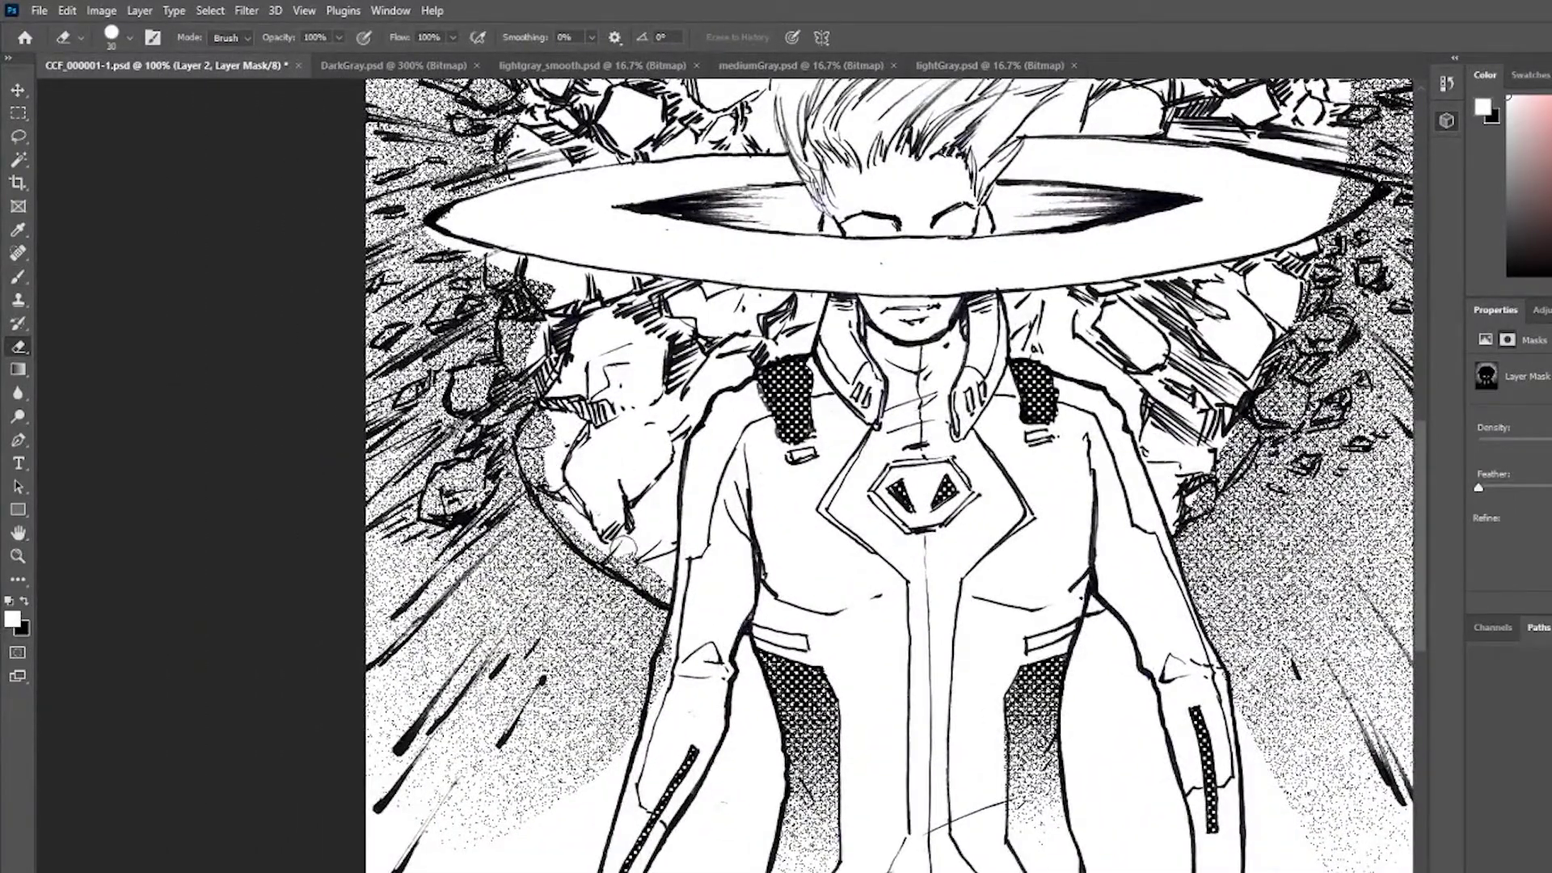
mouse_move(570, 500)
left_mouse_down()
mouse_move(623, 575)
mouse_move(648, 560)
mouse_move(660, 583)
mouse_move(538, 486)
mouse_move(538, 420)
mouse_move(538, 481)
mouse_move(558, 422)
mouse_move(514, 340)
mouse_move(525, 355)
mouse_move(530, 275)
mouse_move(499, 267)
mouse_move(594, 301)
left_mouse_up()
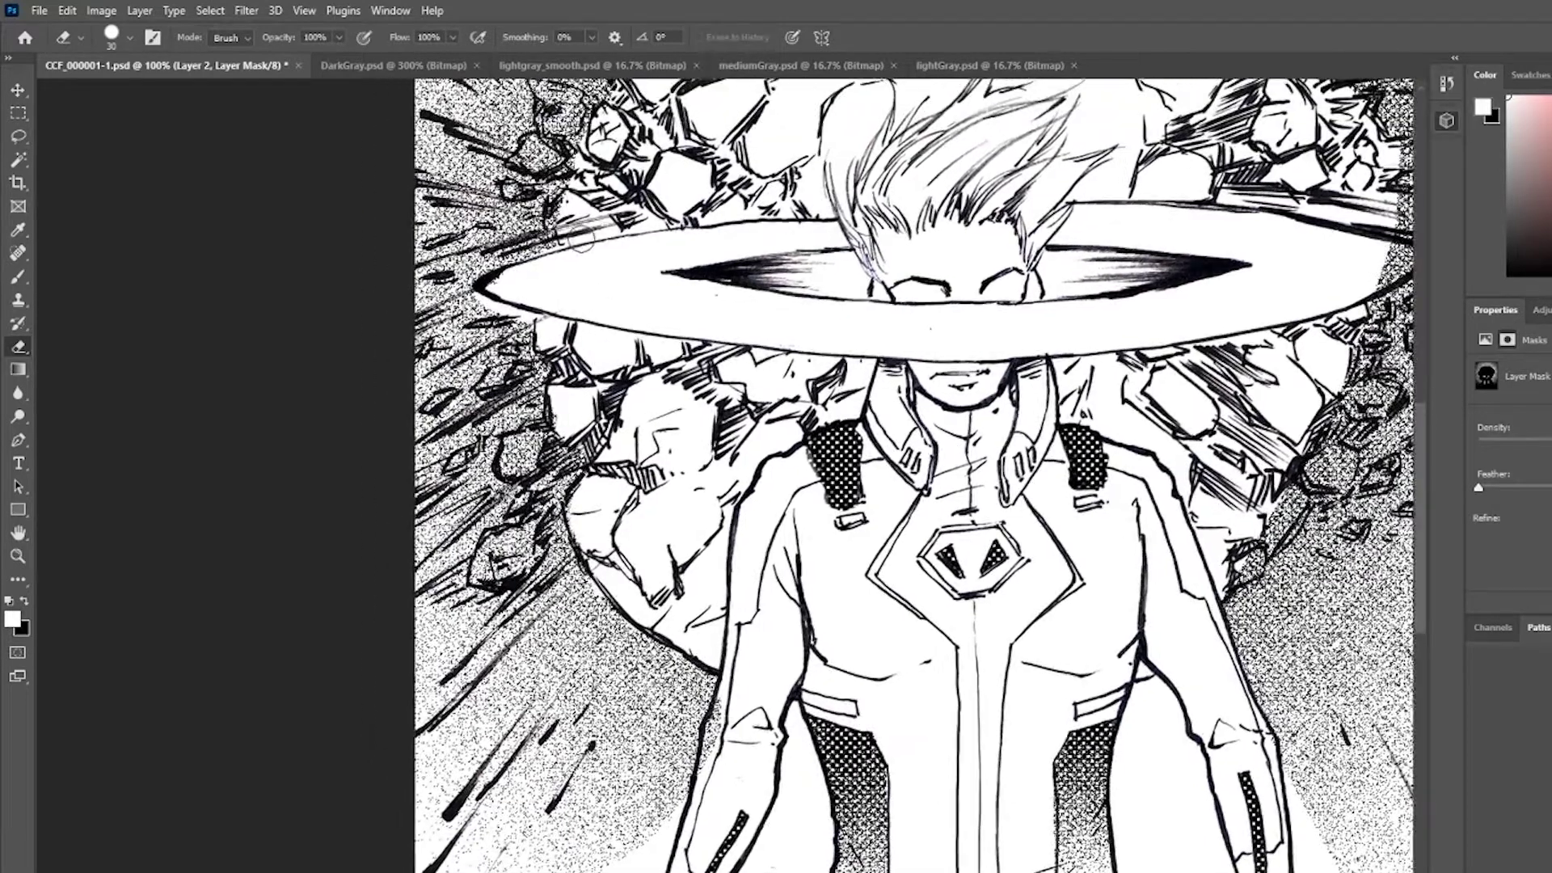
mouse_move(561, 184)
left_mouse_down()
mouse_move(593, 130)
mouse_move(563, 259)
mouse_move(607, 184)
left_mouse_up()
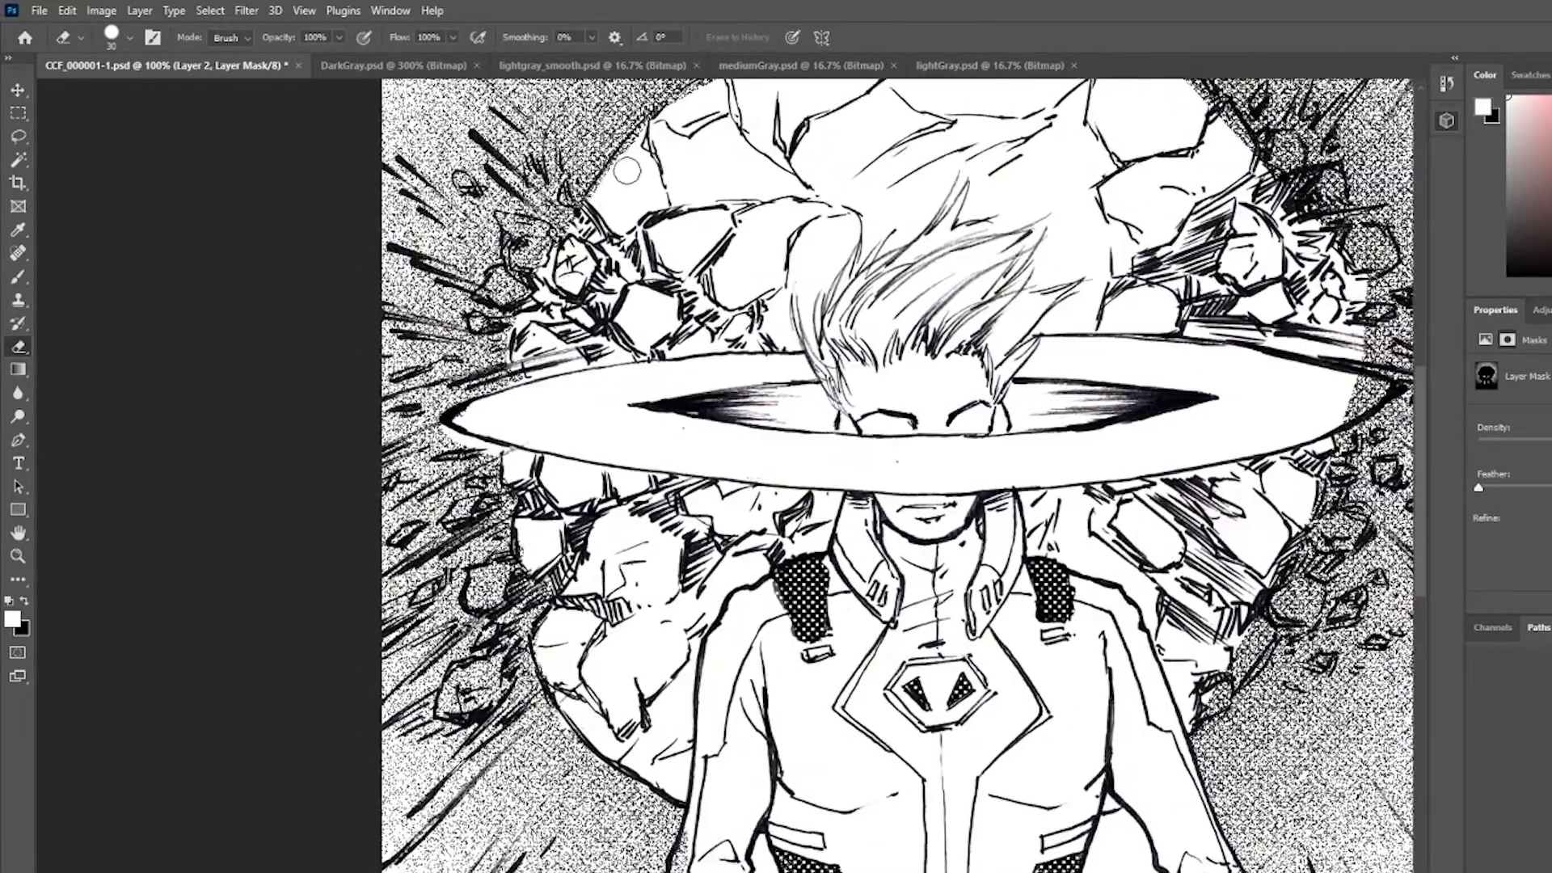
left_click_drag(725, 248, 541, 453)
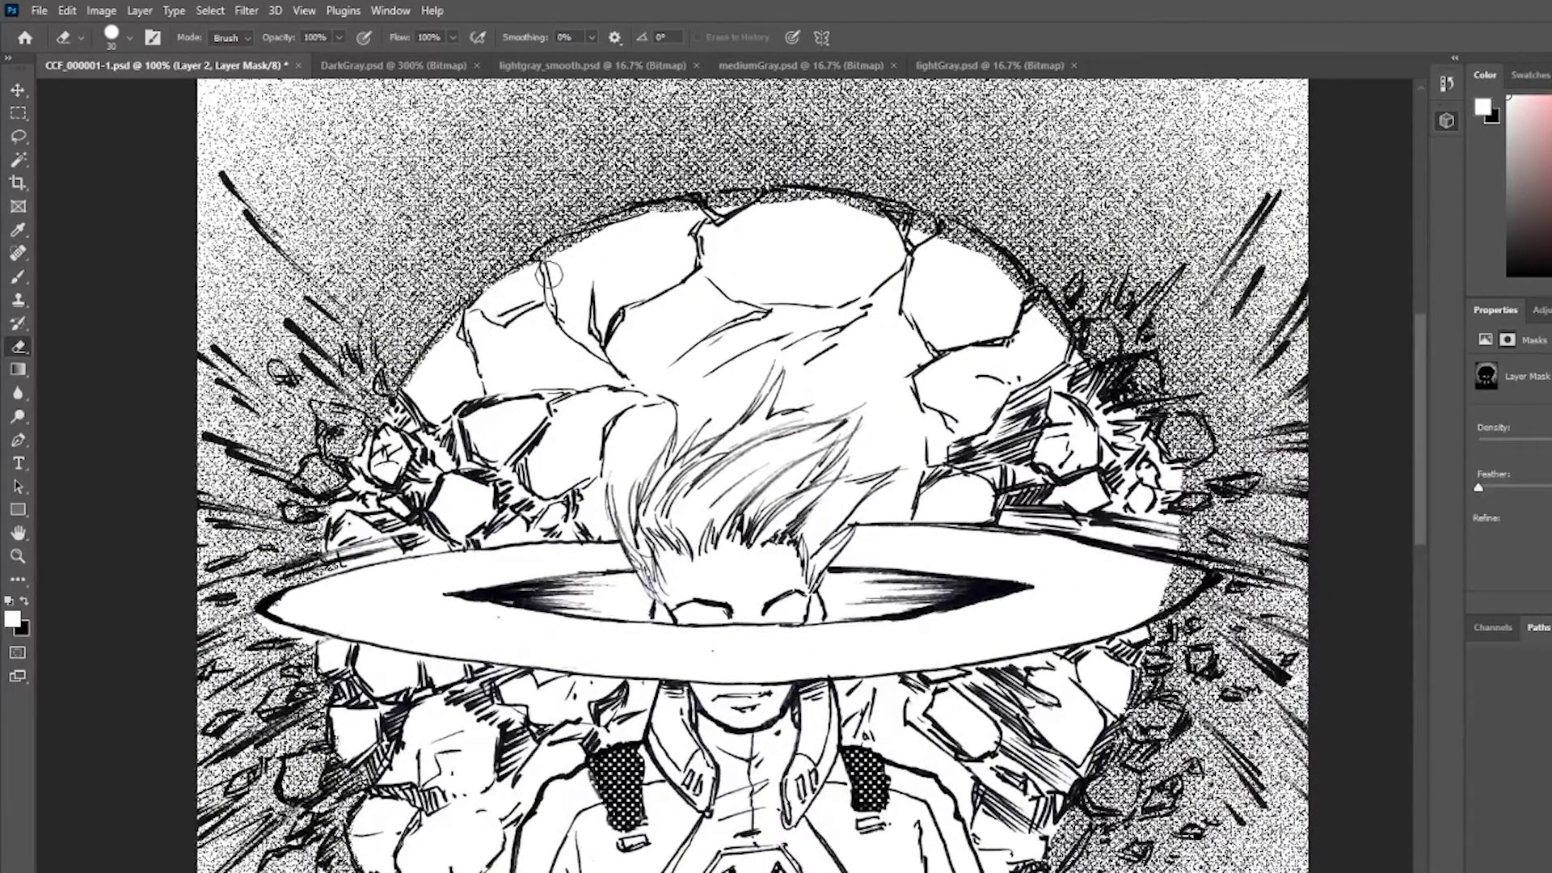
- Erase the dots spilling over the planet's upper rim, the rocks on its right side and the ring's right tip
mouse_move(757, 202)
left_mouse_down()
mouse_move(916, 230)
mouse_move(871, 210)
mouse_move(954, 243)
mouse_move(772, 220)
left_mouse_up()
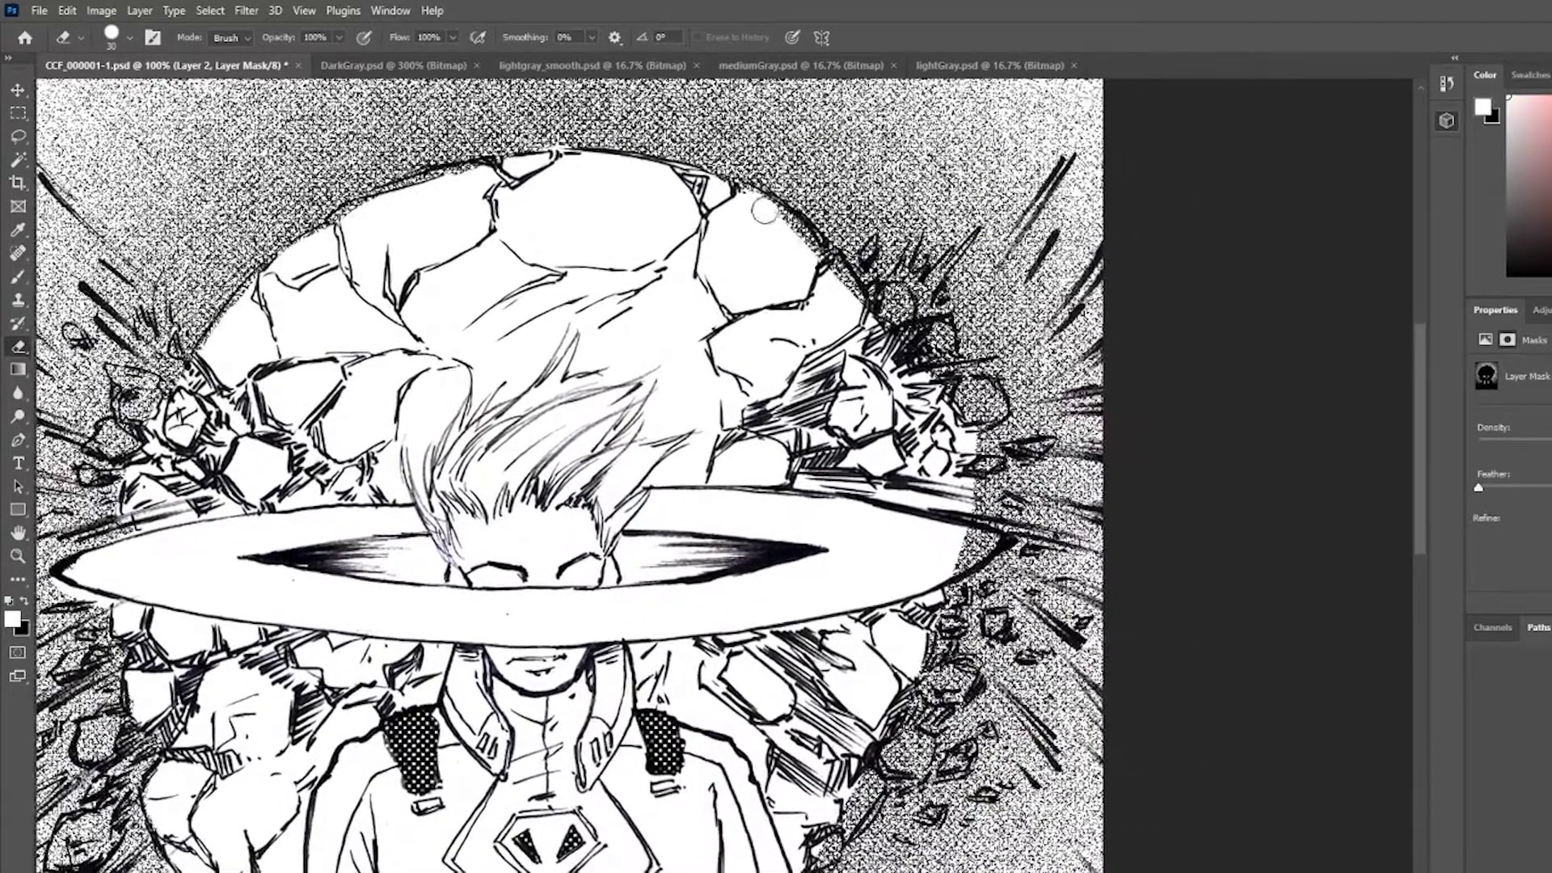
left_click_drag(837, 275, 898, 388)
mouse_move(892, 302)
left_mouse_down()
mouse_move(903, 342)
mouse_move(942, 340)
mouse_move(730, 354)
mouse_move(788, 348)
mouse_move(772, 378)
mouse_move(786, 364)
left_mouse_up()
left_click_drag(786, 437, 782, 428)
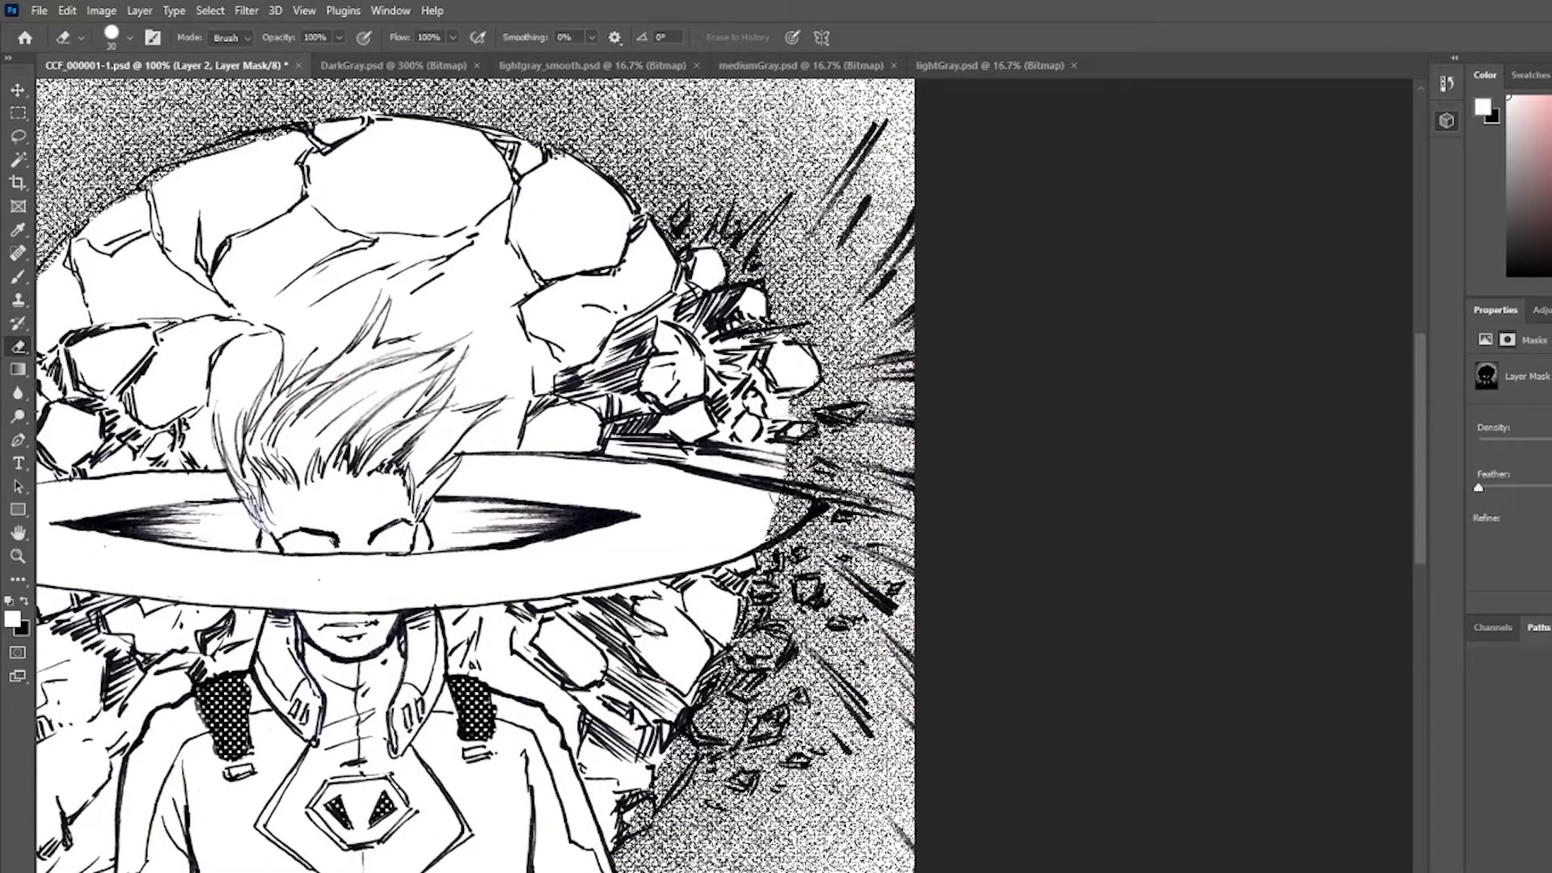
mouse_move(805, 497)
left_mouse_down()
mouse_move(755, 512)
mouse_move(769, 507)
left_mouse_up()
- Select the neck between the collar flaps and shade it from the chin downward with a white radial Dissolve gradient
mouse_move(403, 752)
left_mouse_down()
mouse_move(776, 495)
mouse_move(778, 395)
mouse_move(778, 410)
left_mouse_up()
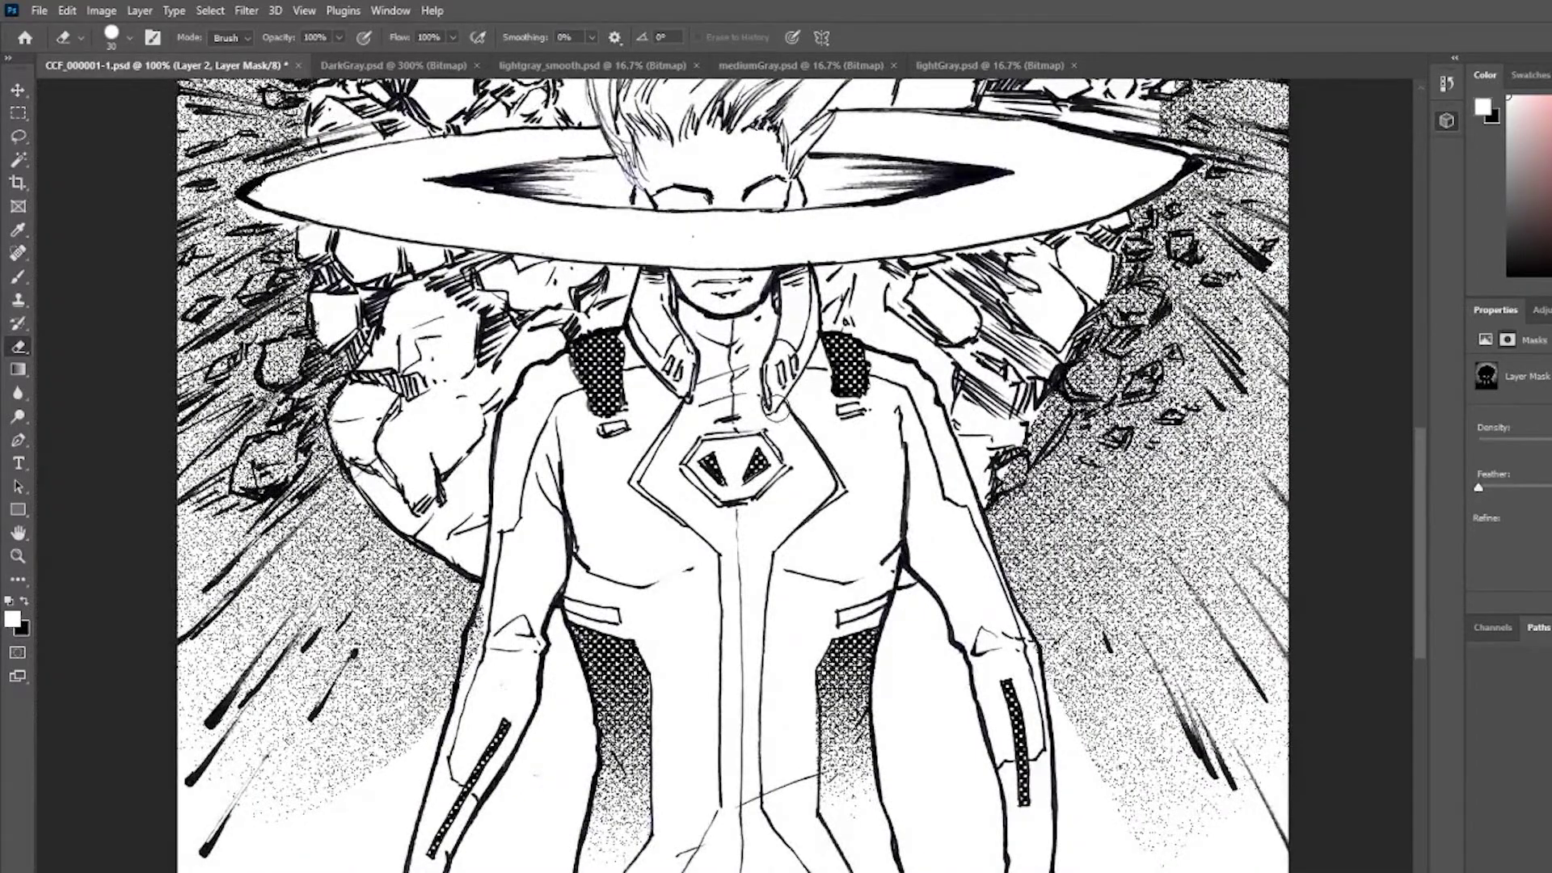
key("ctrl+plus")
left_click_drag(776, 408, 763, 637)
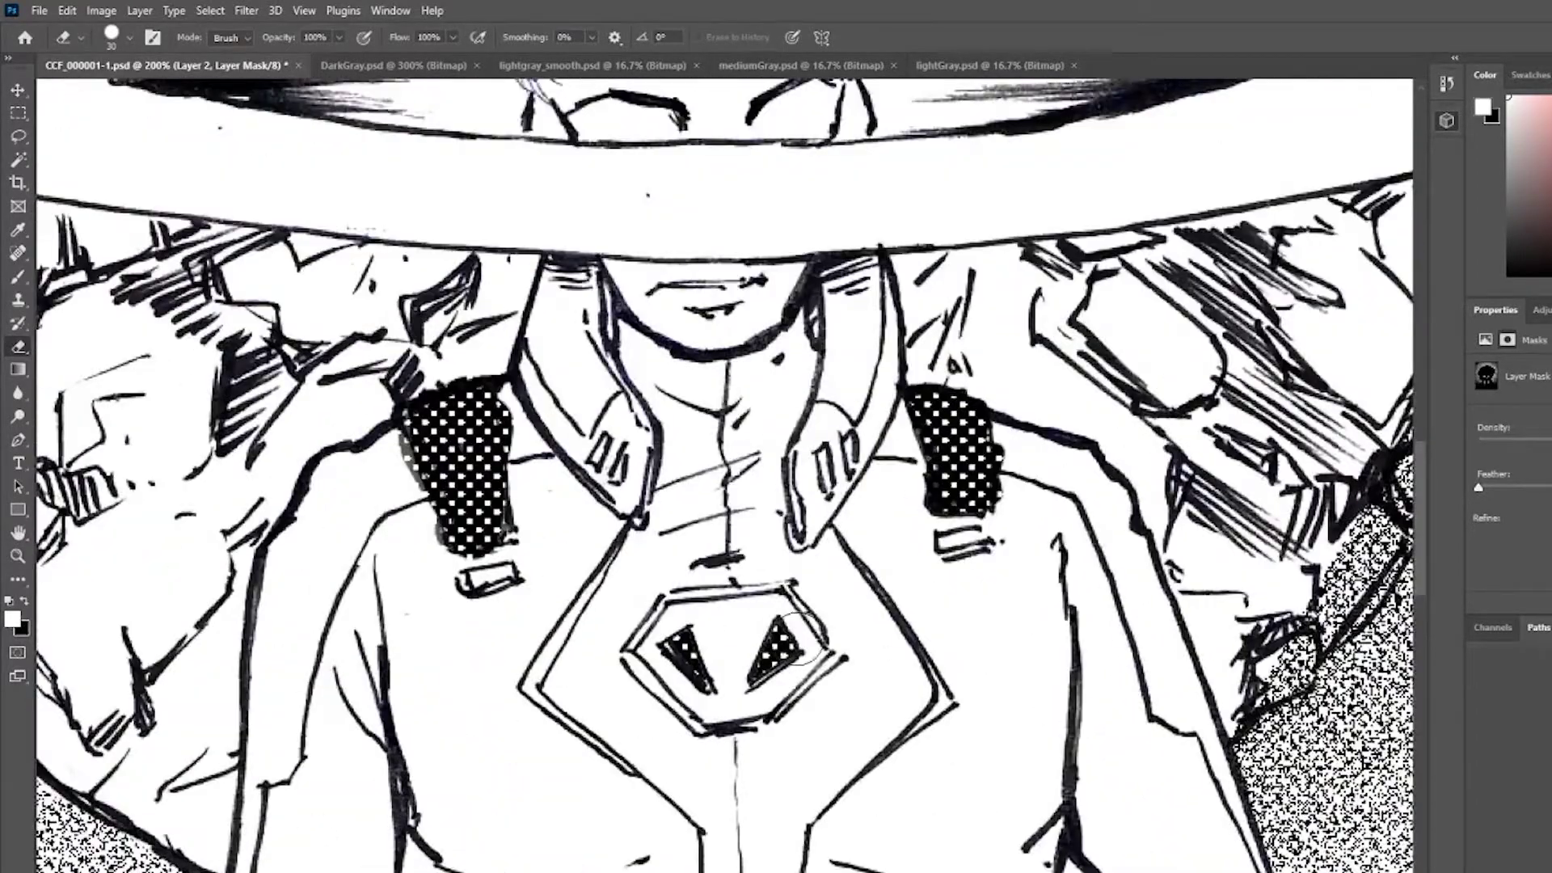
key("l")
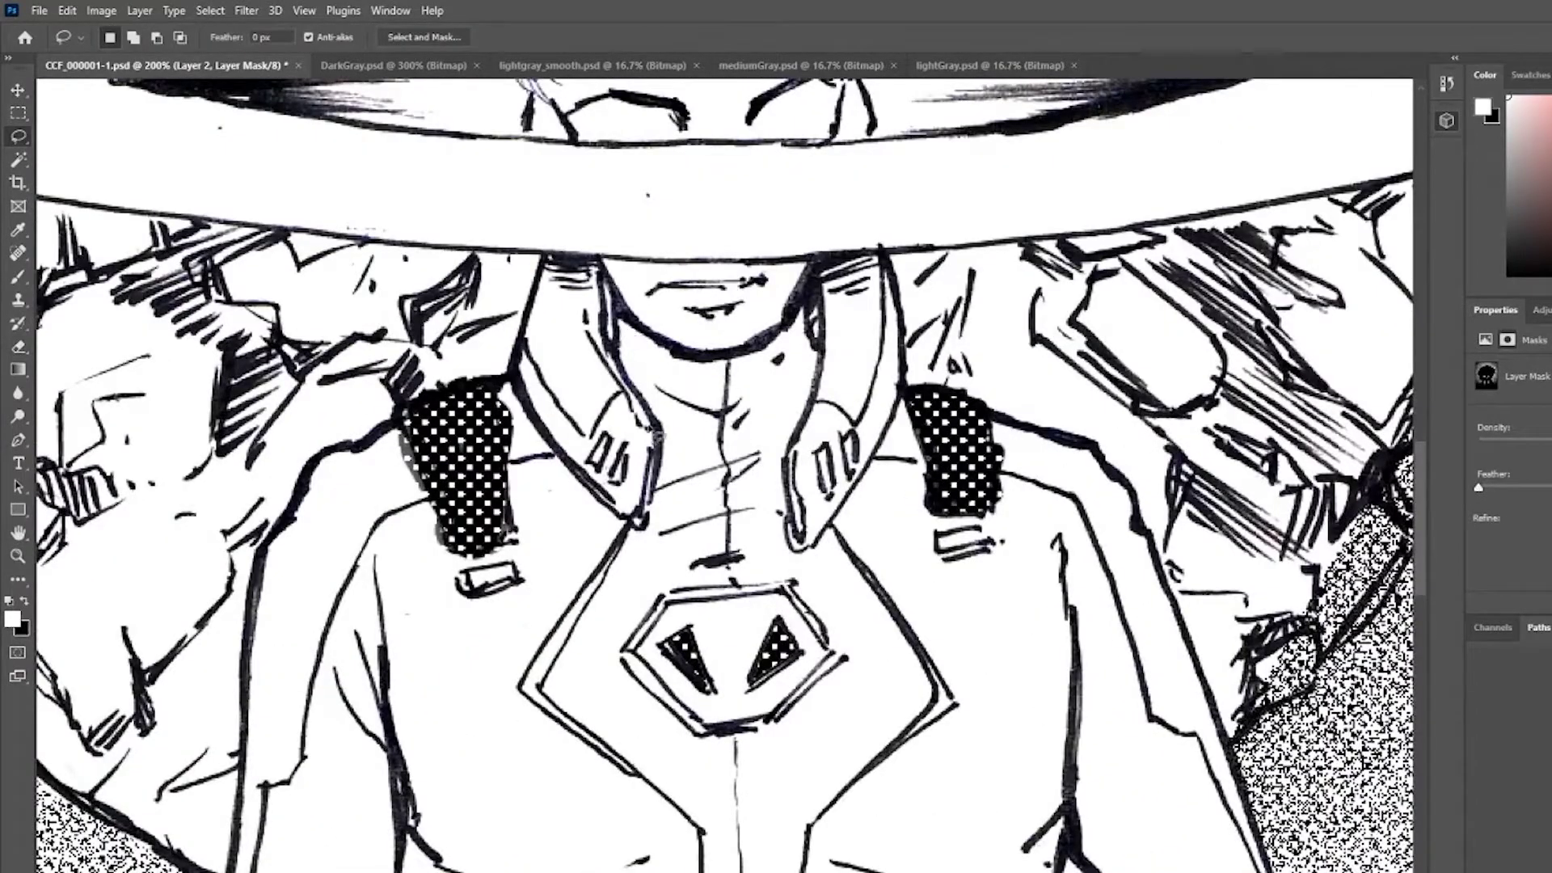
mouse_move(660, 437)
left_mouse_down()
mouse_move(633, 373)
mouse_move(629, 302)
mouse_move(655, 348)
mouse_move(817, 385)
mouse_move(725, 368)
mouse_move(788, 352)
mouse_move(816, 264)
mouse_move(844, 344)
mouse_move(769, 563)
mouse_move(679, 575)
mouse_move(634, 510)
mouse_move(669, 478)
mouse_move(665, 432)
left_mouse_up()
key("g")
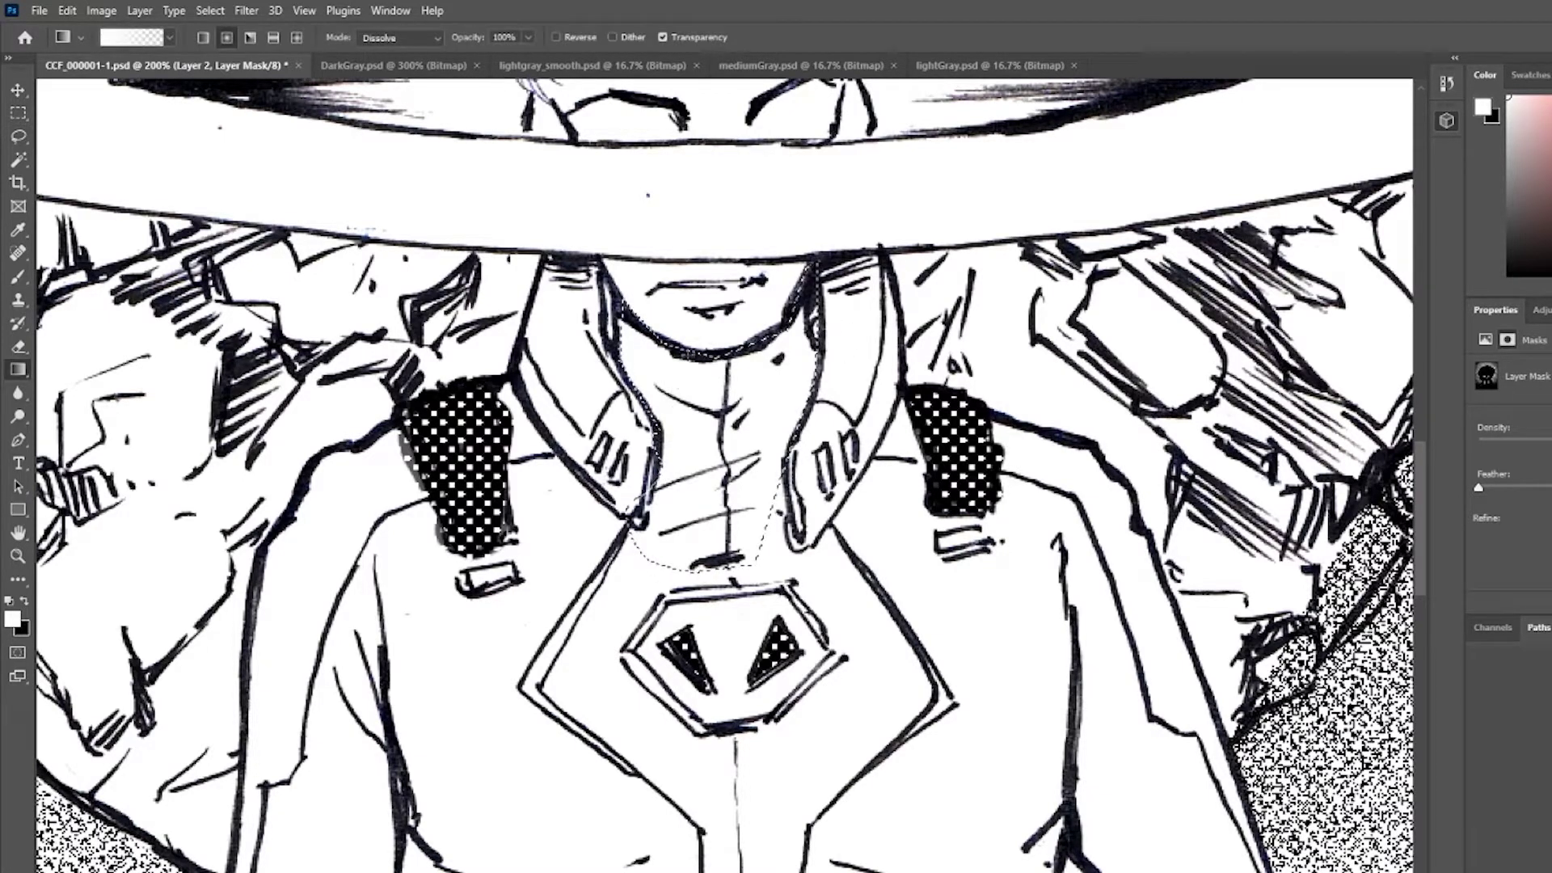
key("x")
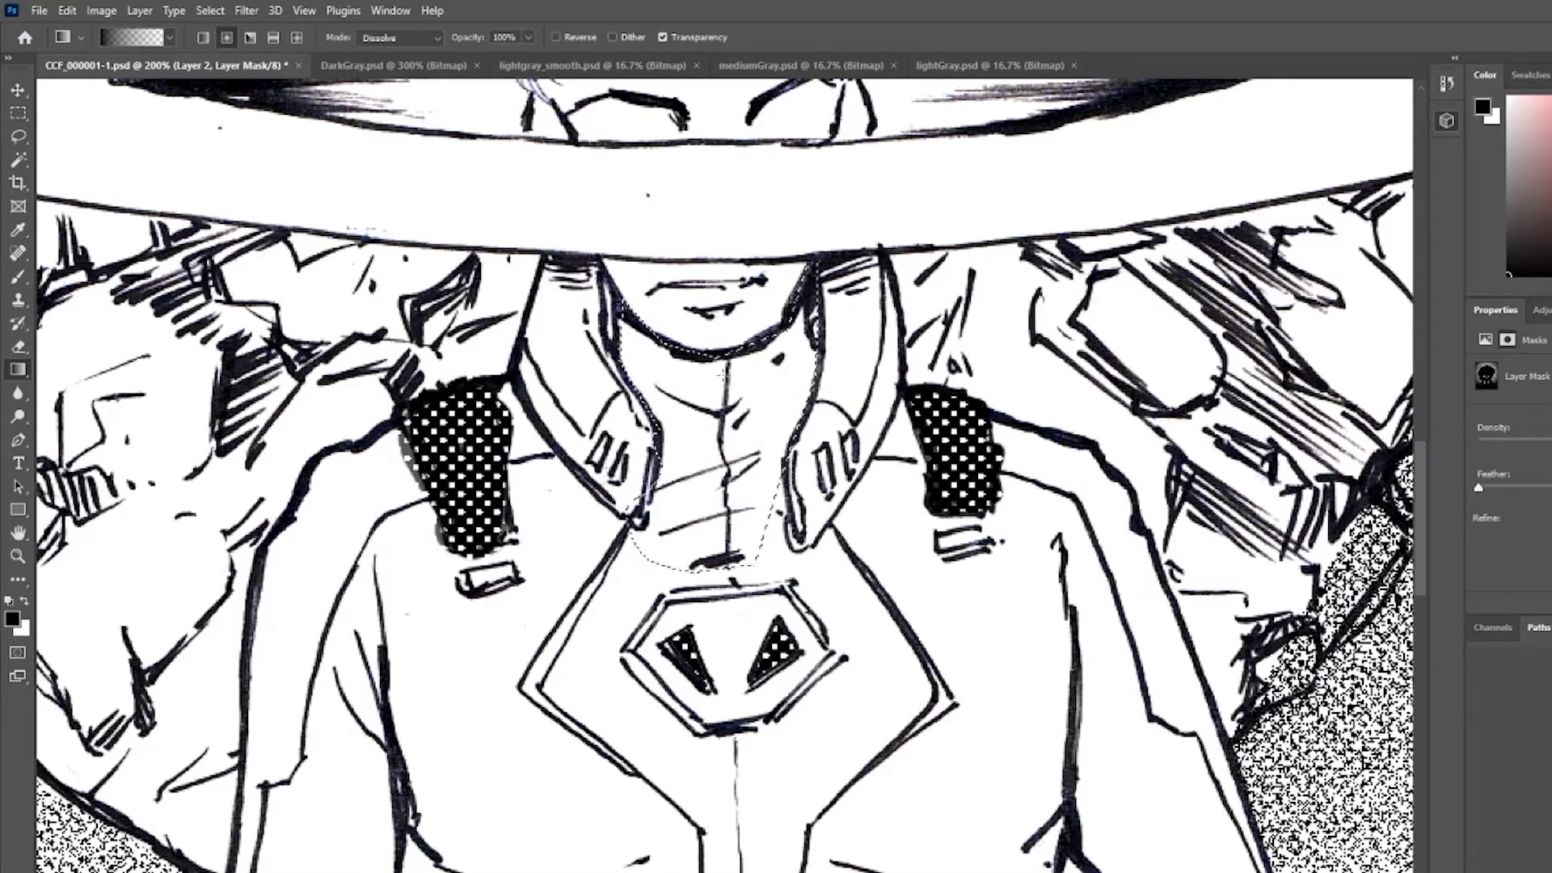
key("x")
left_click_drag(725, 332, 712, 540)
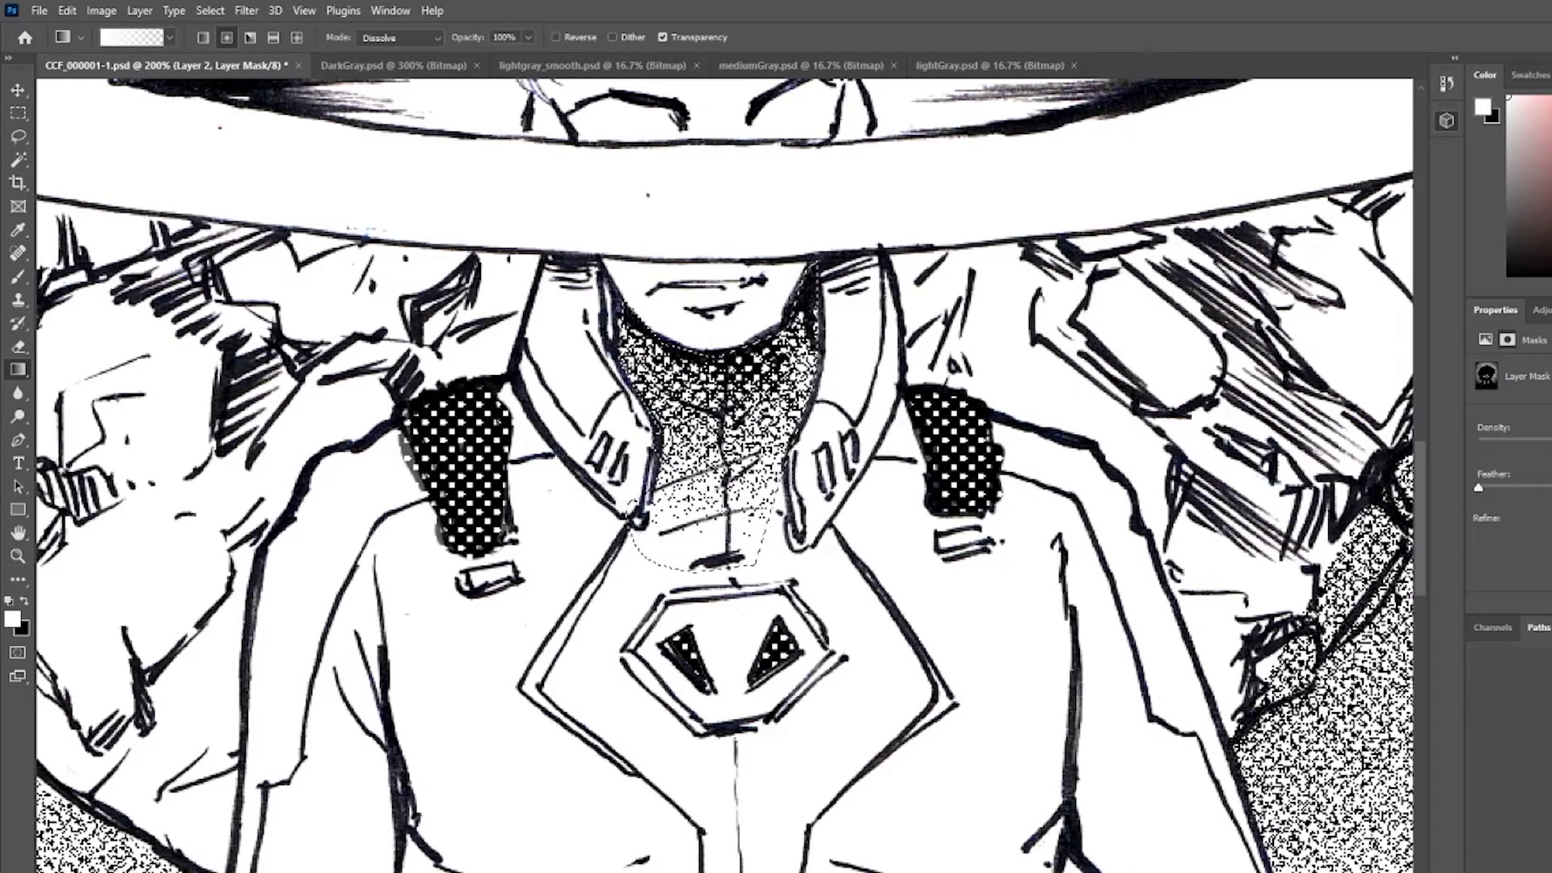
key("ctrl+d")
- Select the suit's neck, diamond chest panel and central strip, and add dots with a white radial Dissolve gradient at 58% opacity
key("ctrl+minus")
key("ctrl+minus")
key("ctrl+minus")
scroll(723, 518, "down", 2)
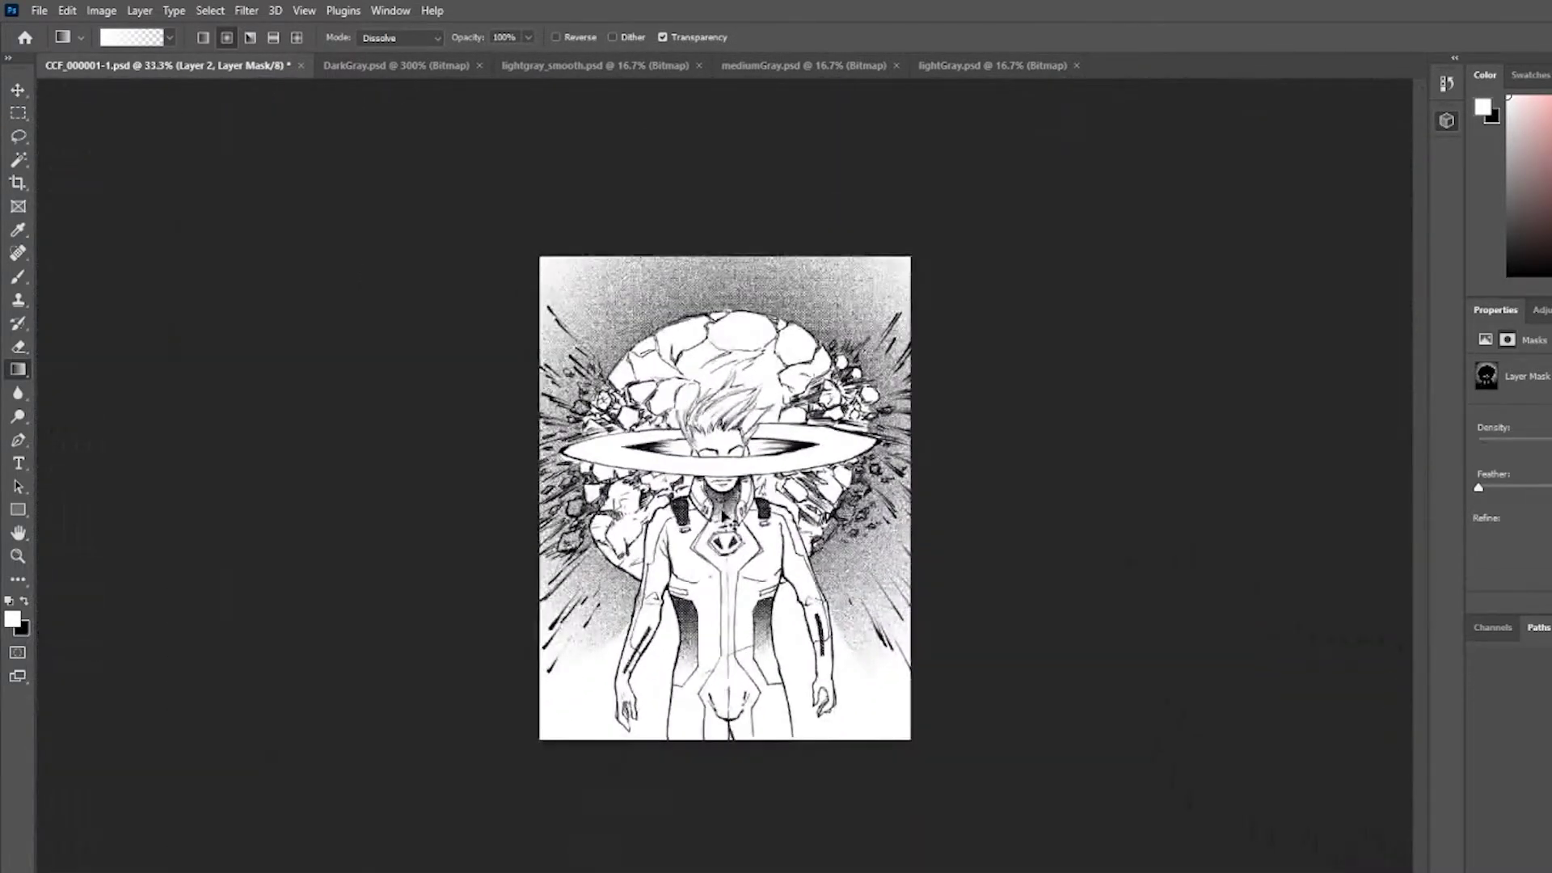
scroll(725, 516, "up", 2)
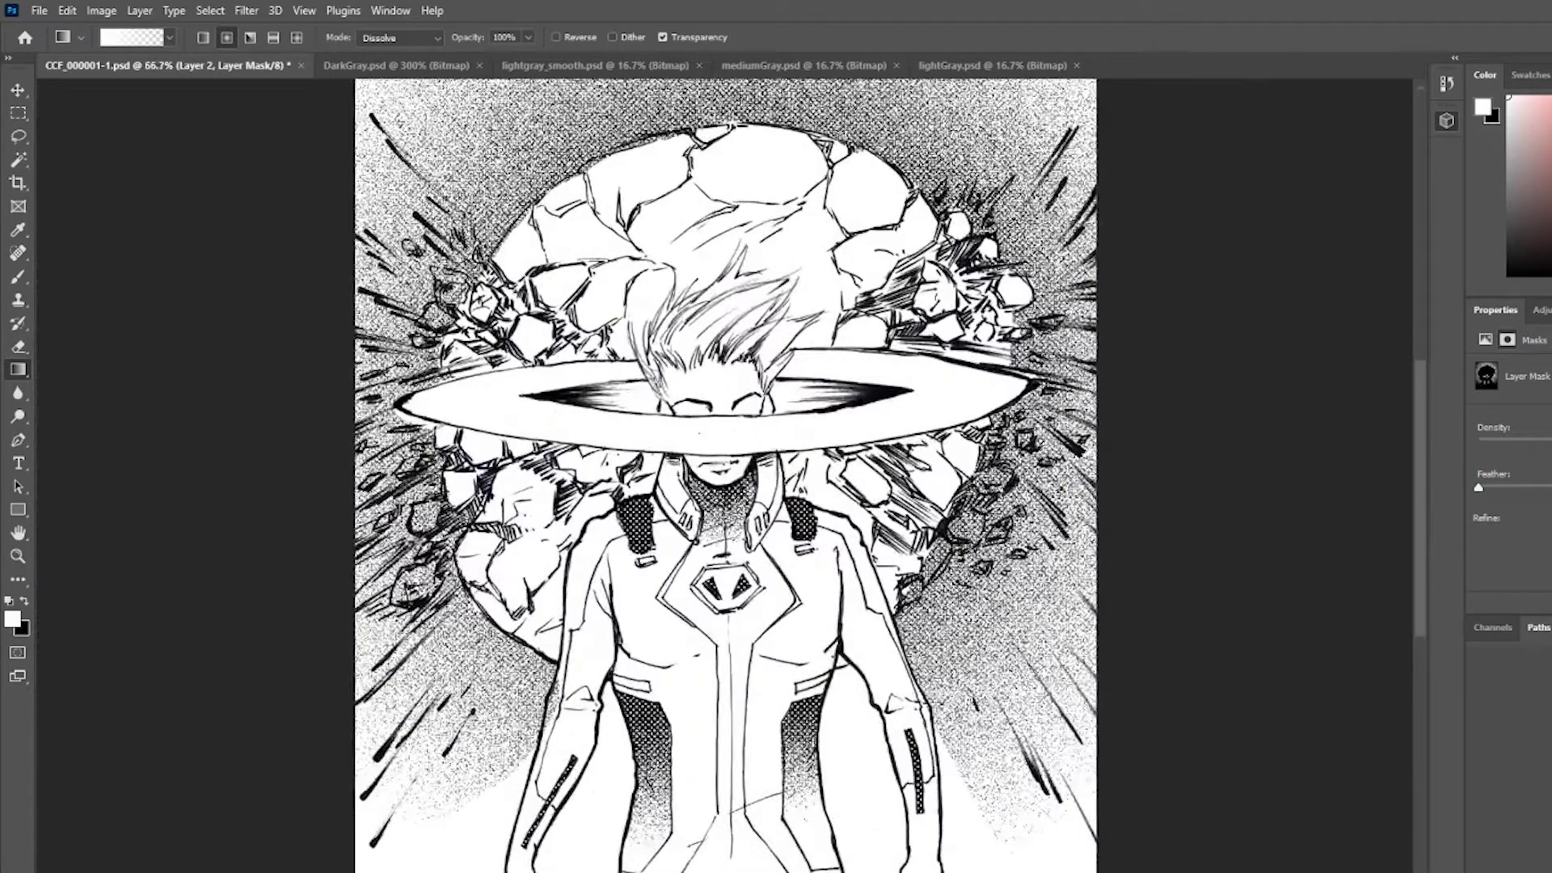
scroll(725, 516, "up", 1)
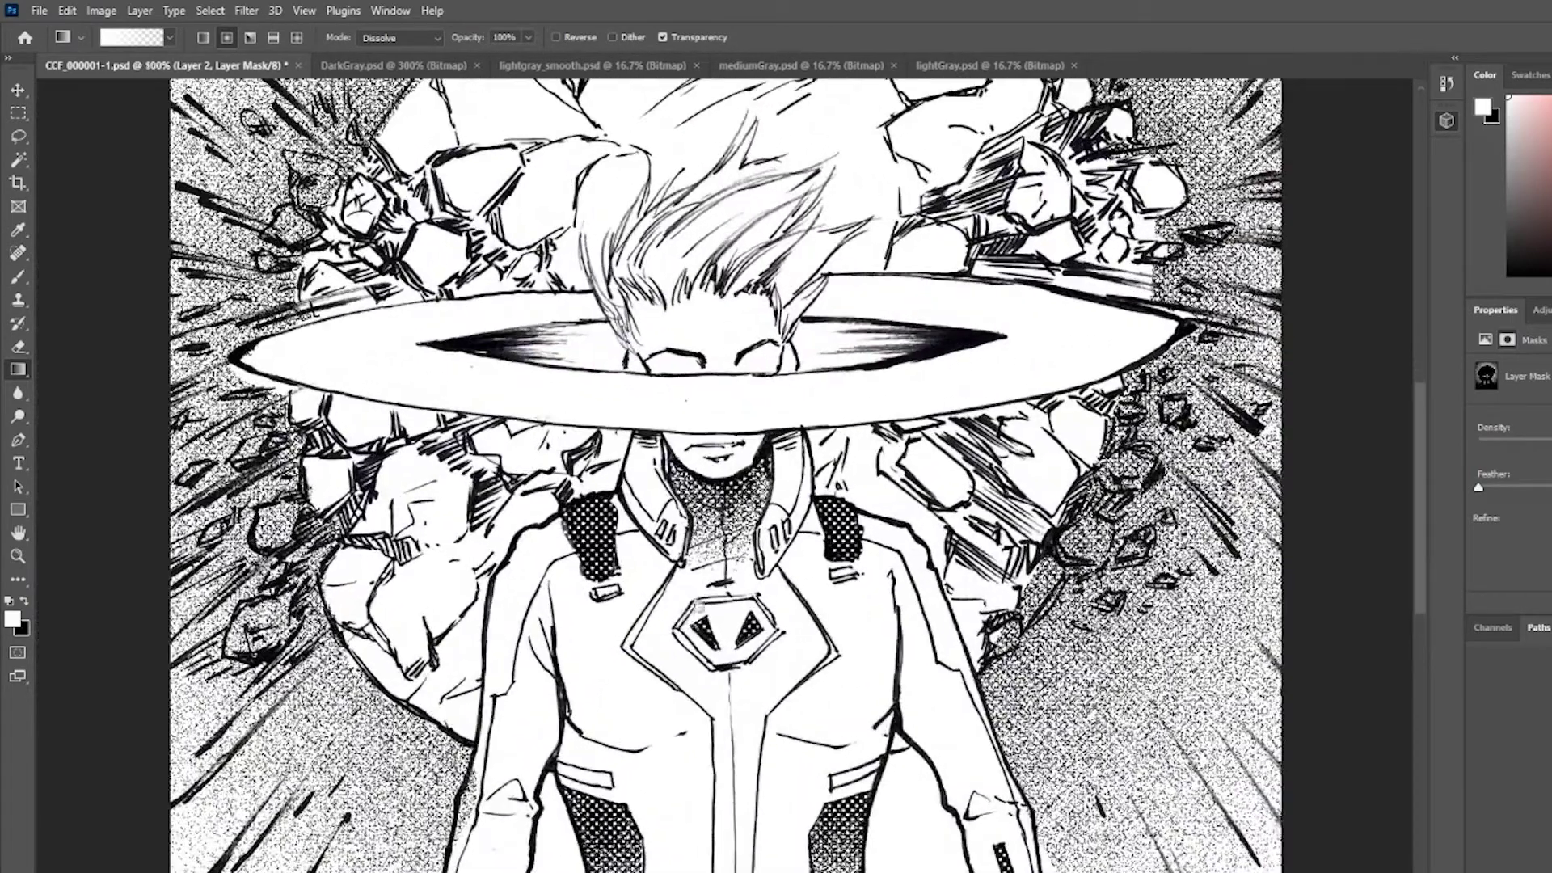
scroll(700, 605, "down", 3)
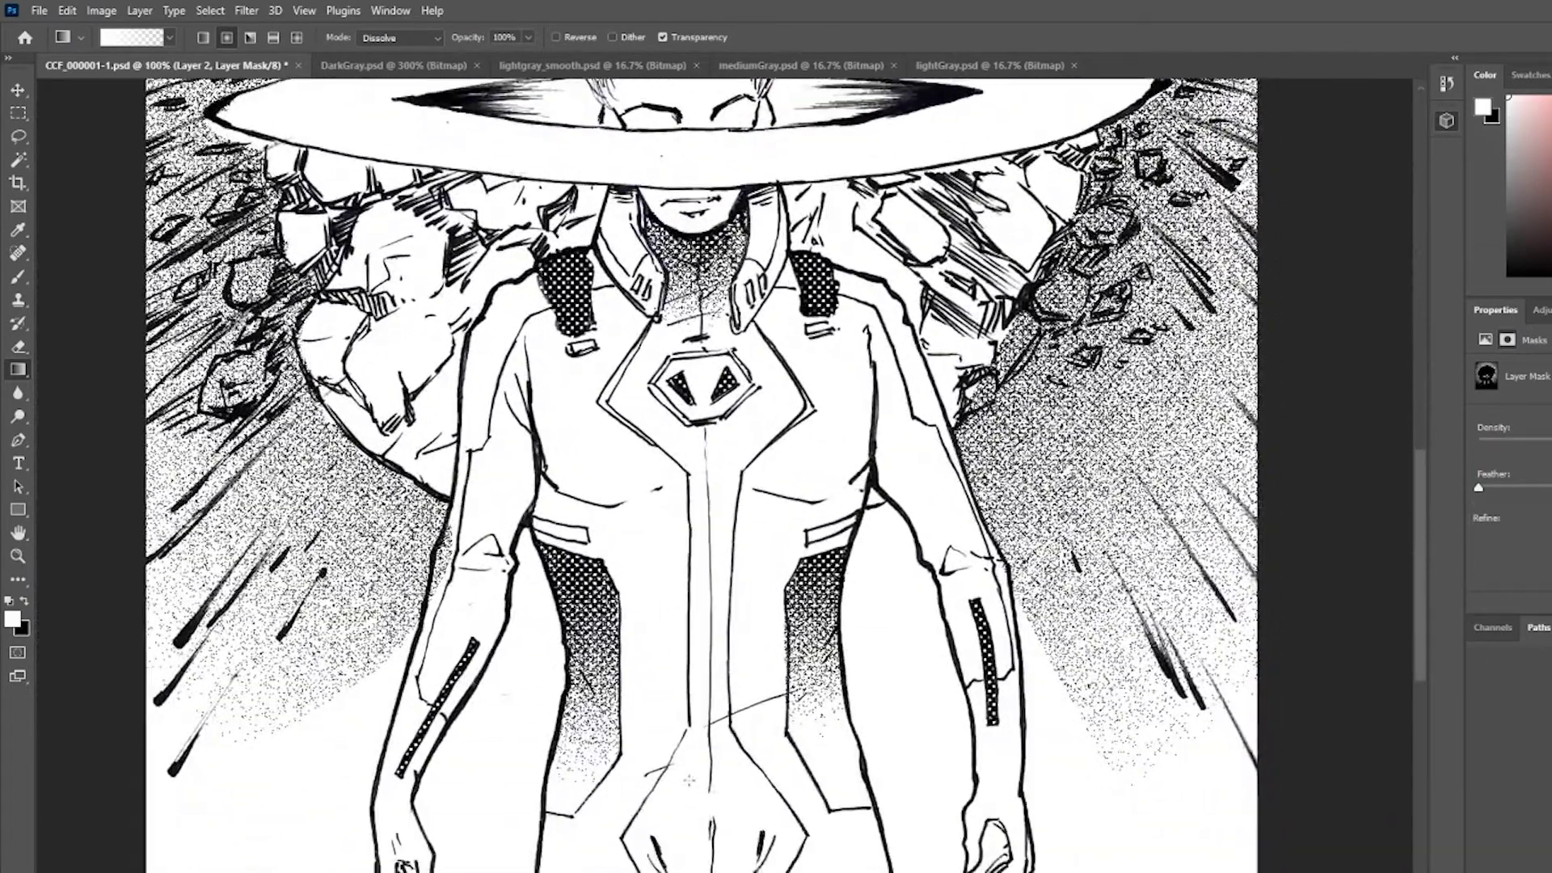
key("l")
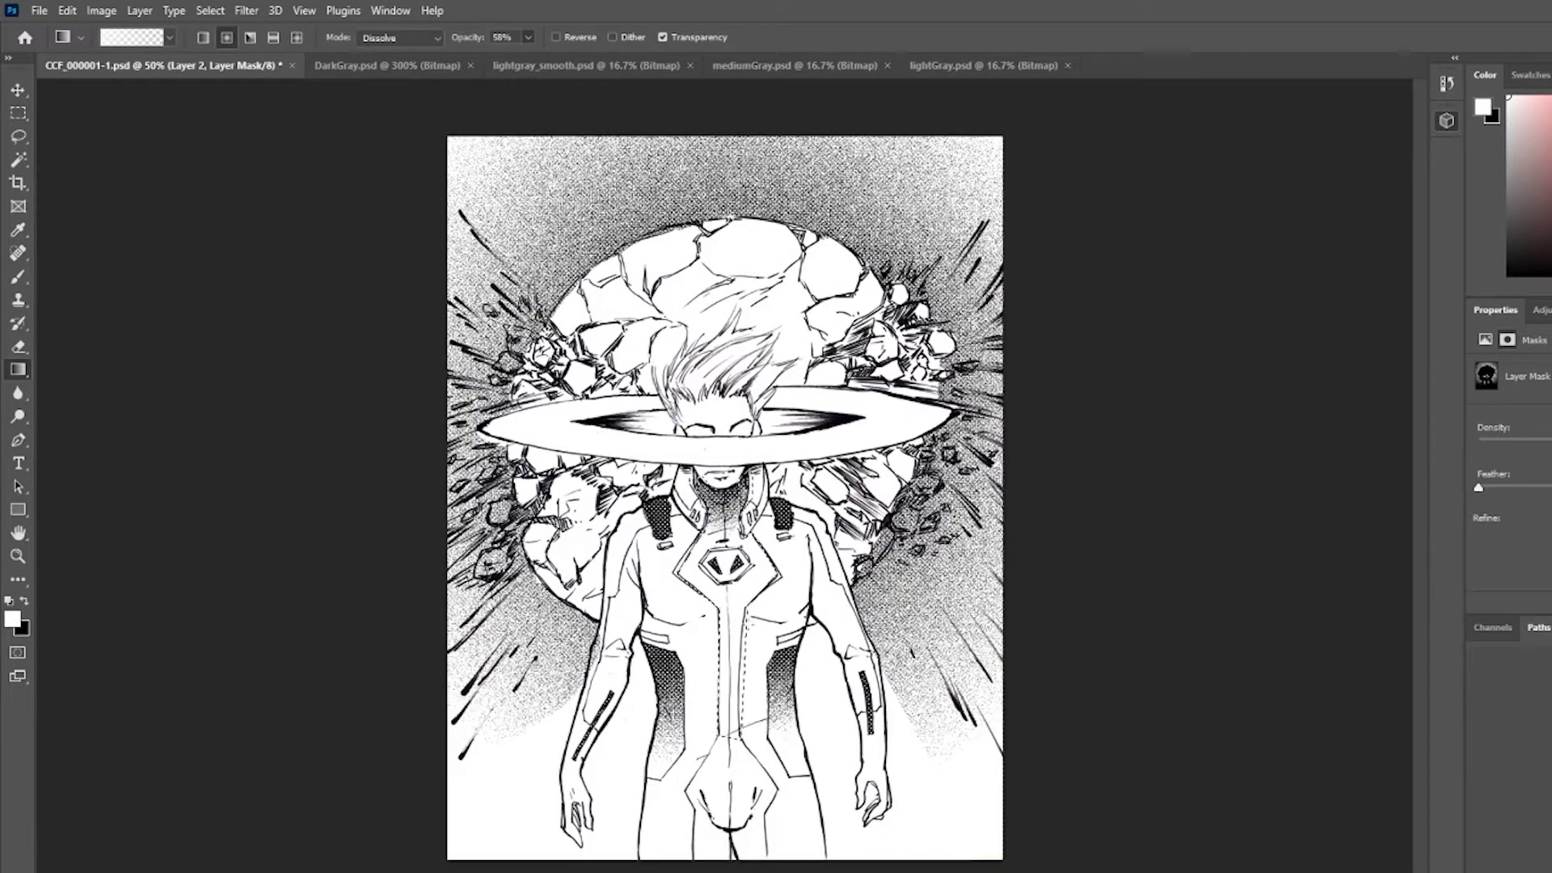
left_click_drag(727, 731, 728, 732)
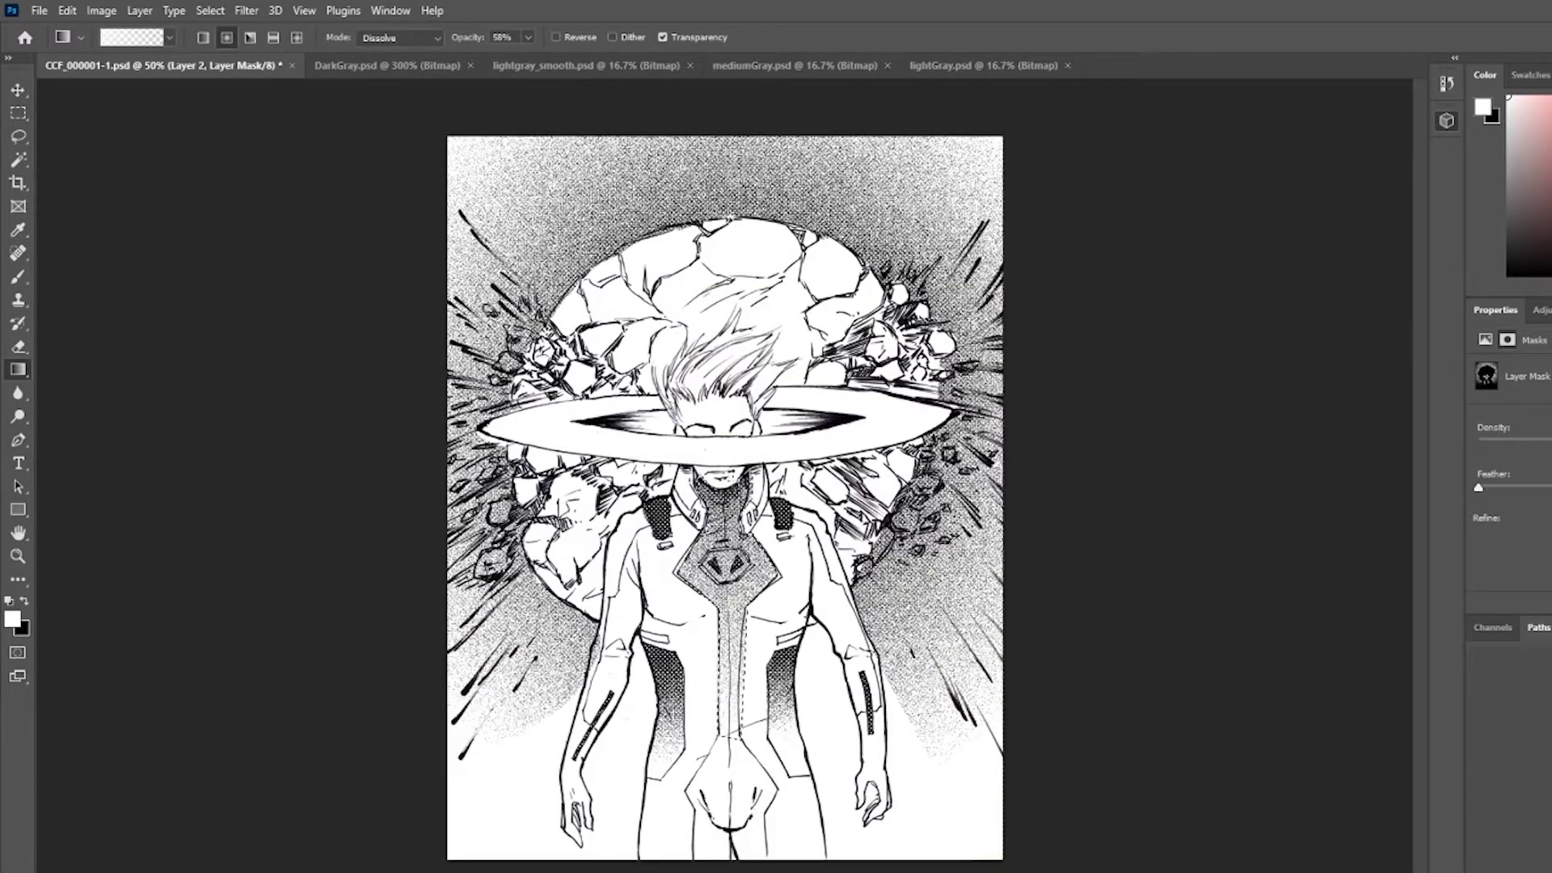
- Darken the neck within the selection with another white radial Dissolve gradient at 76% opacity
key("ctrl+plus")
key("ctrl+plus")
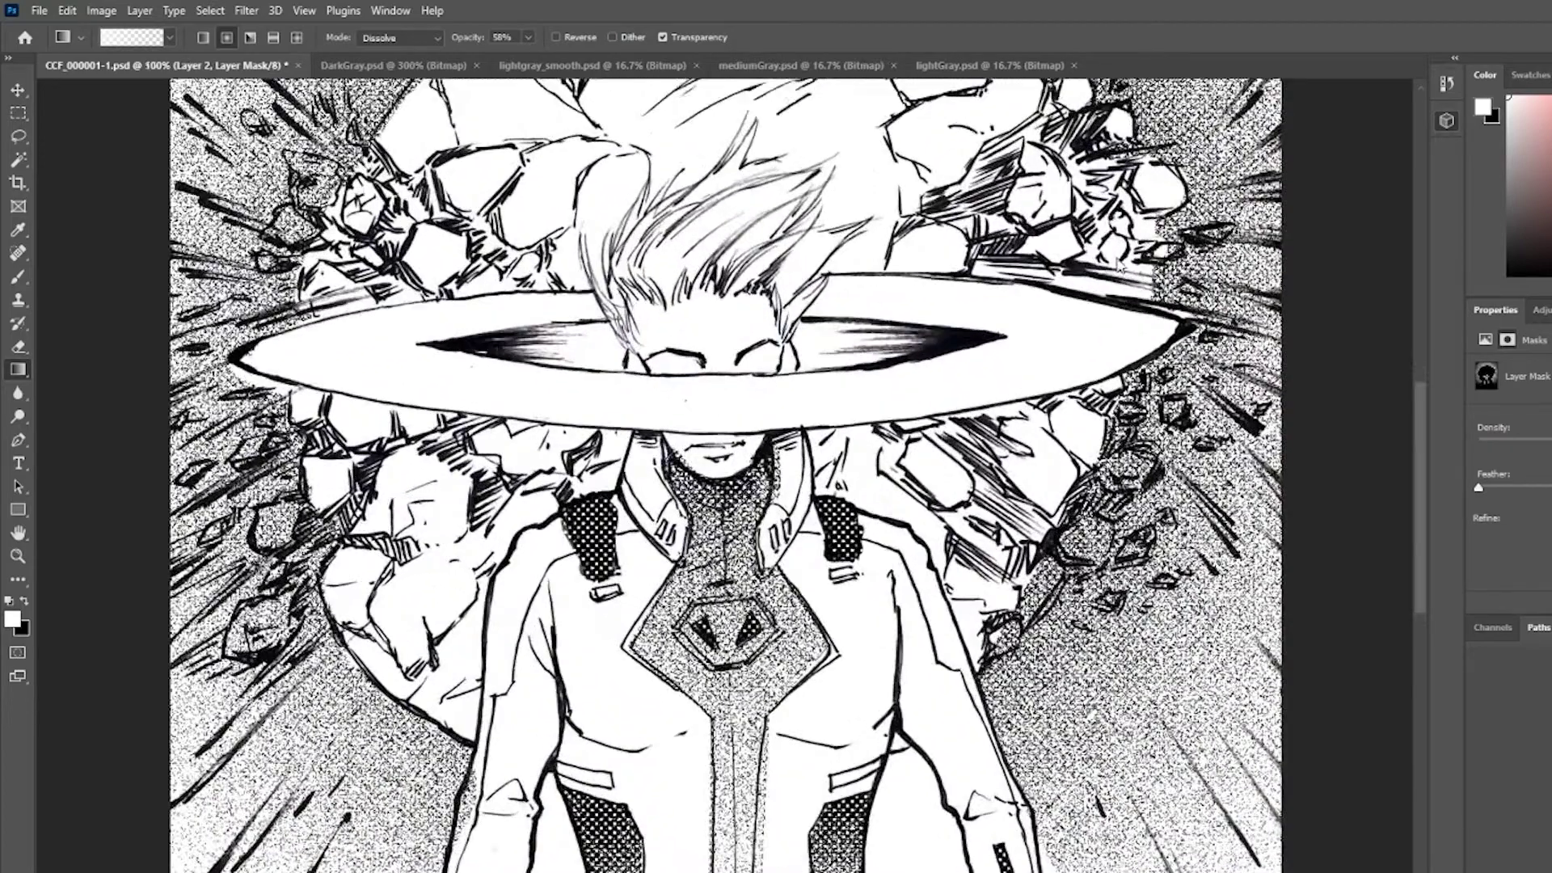
key("ctrl+minus")
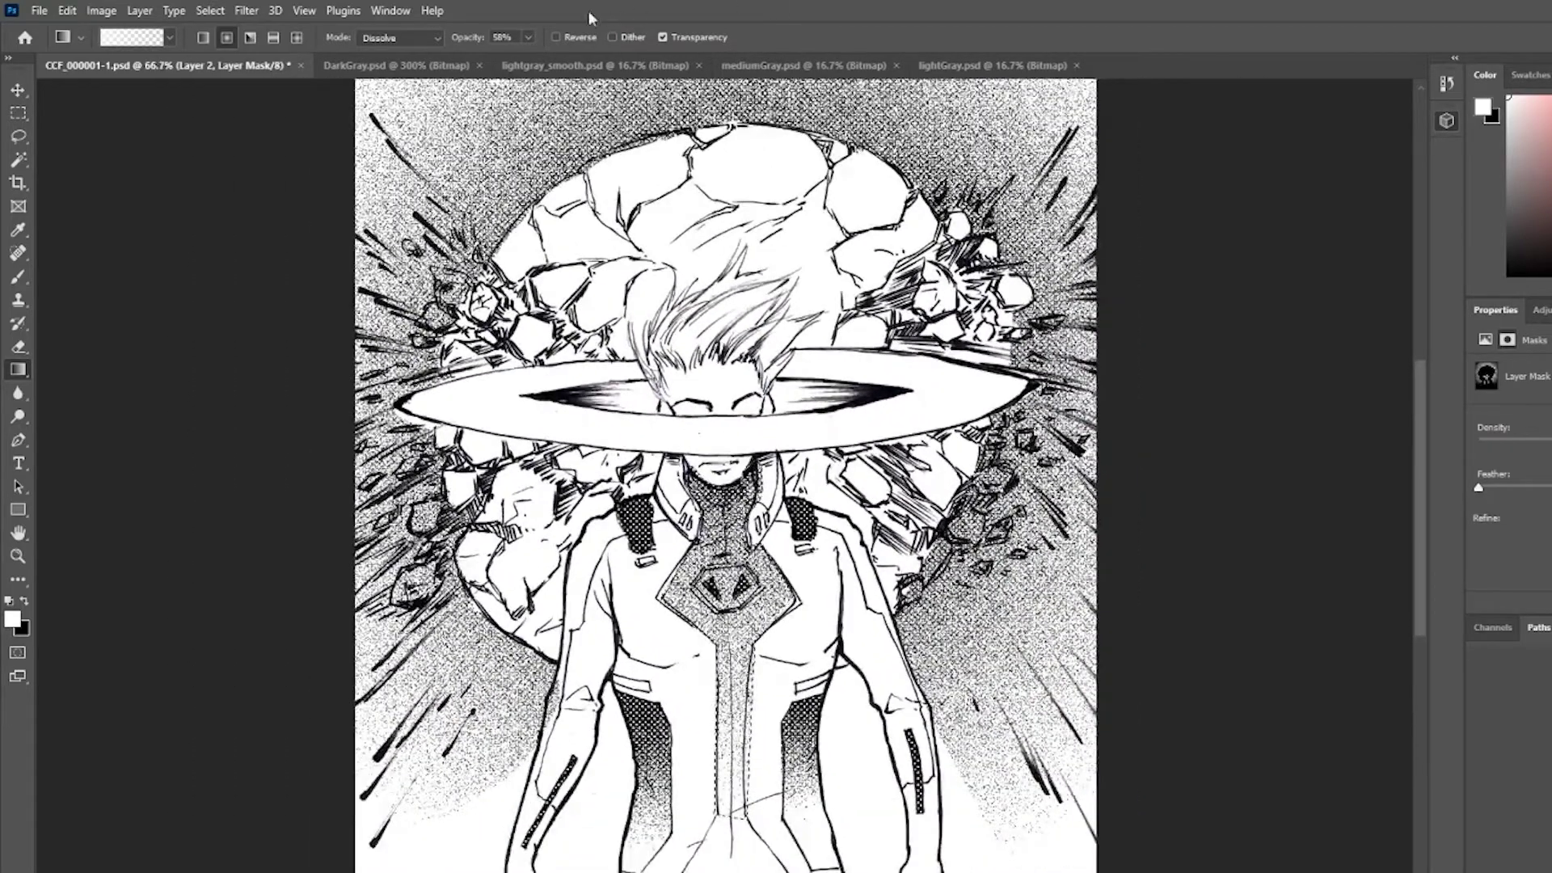
left_click(543, 58)
left_click_drag(731, 453, 731, 482)
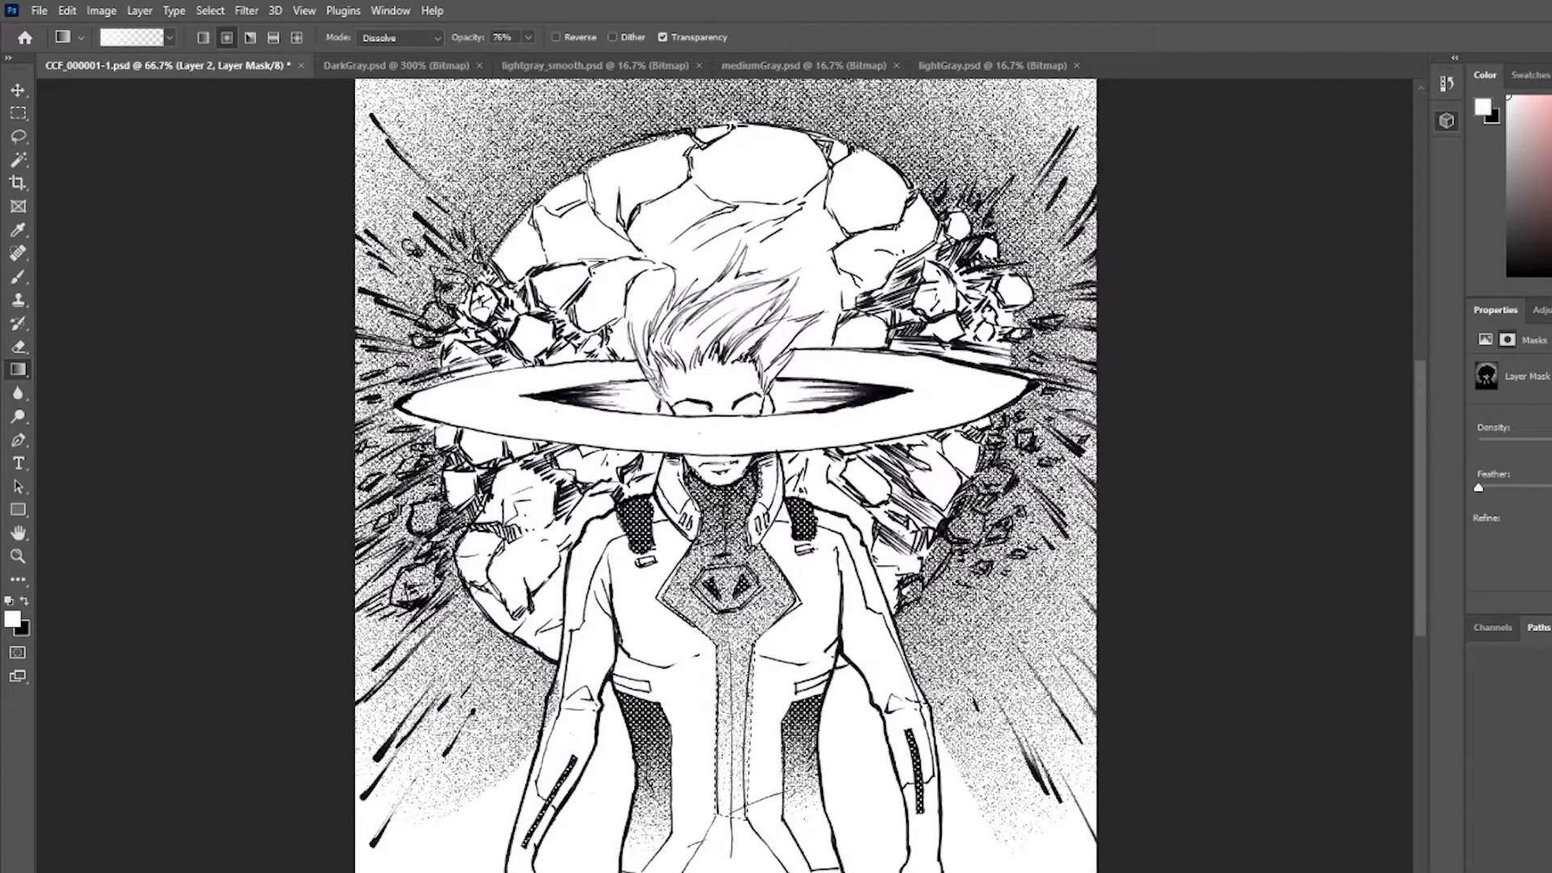
- Paint solid dot shadows under the chin and across the neck folds with a white Dissolve brush at 100% opacity
key("ctrl+plus")
key("ctrl+plus")
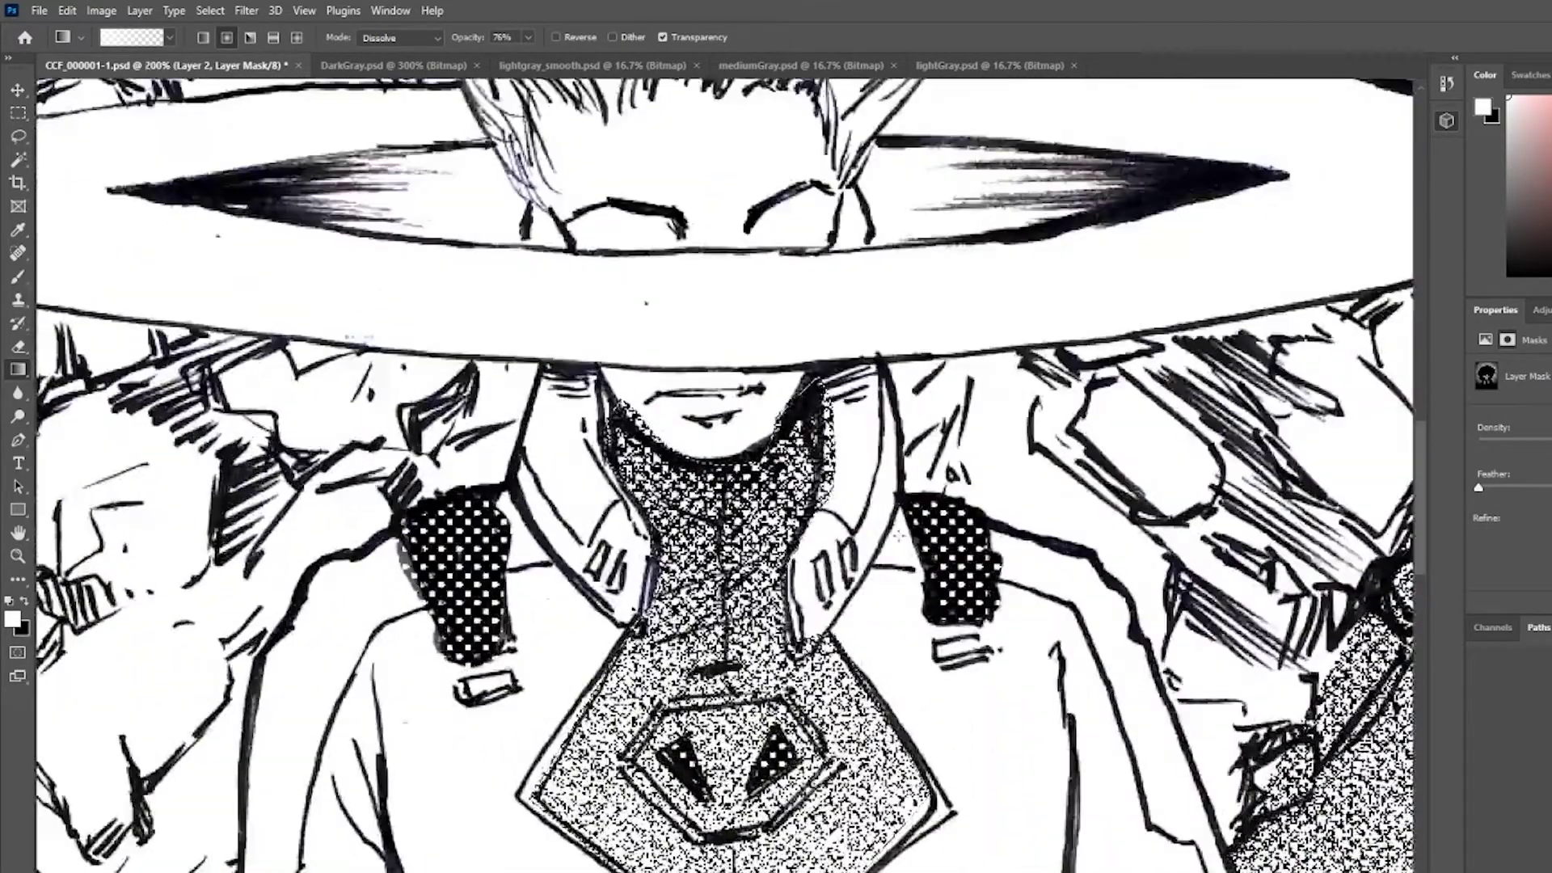
key("b")
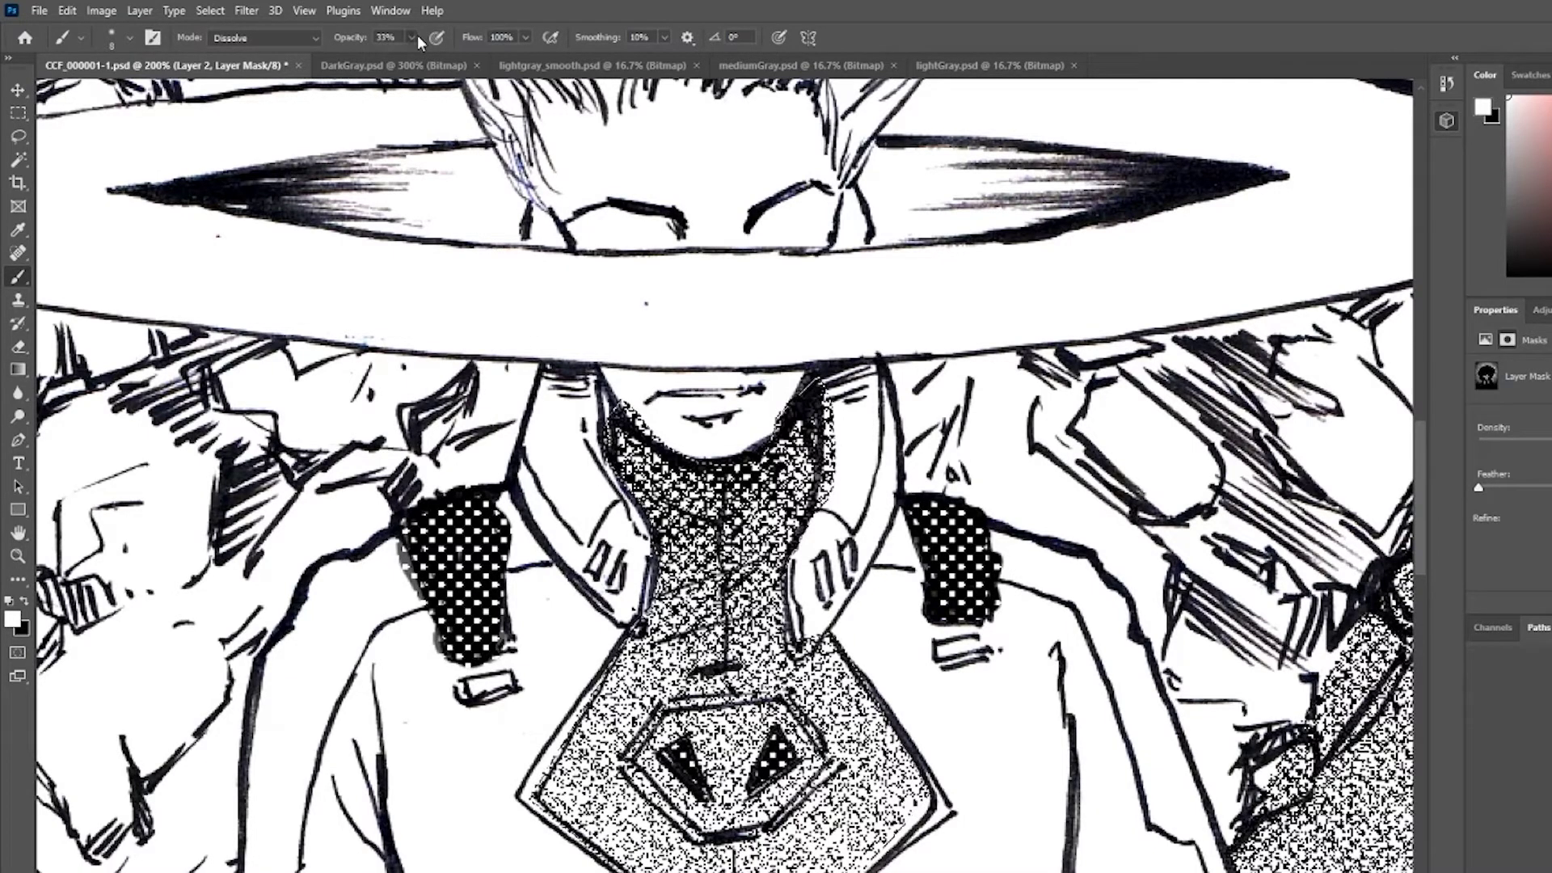
key("5")
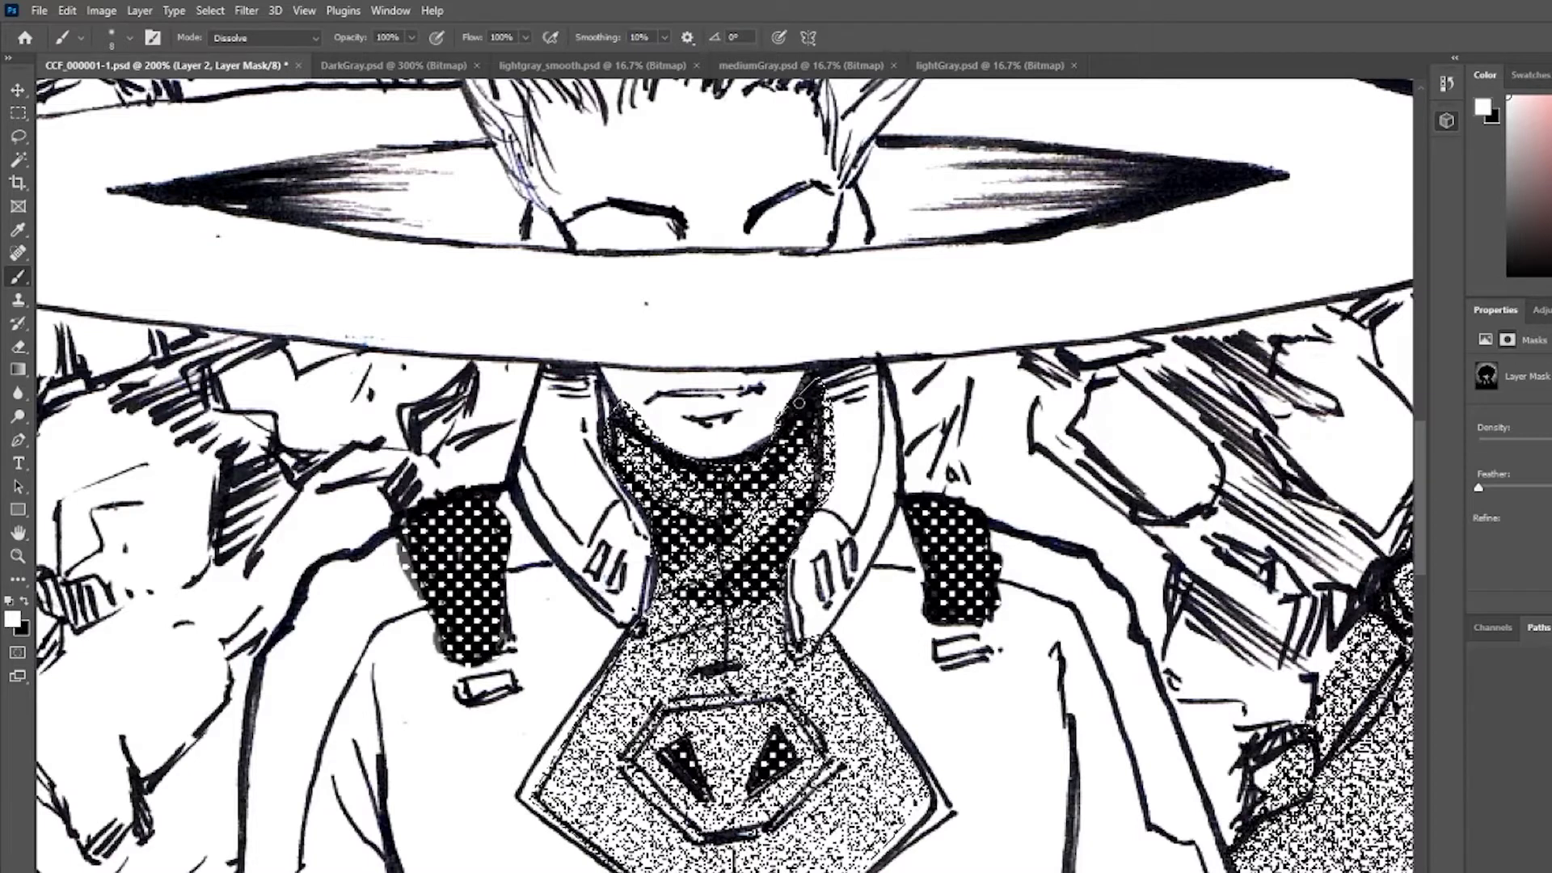
left_click_drag(799, 402, 816, 378)
mouse_move(639, 635)
left_mouse_down()
mouse_move(746, 633)
mouse_move(665, 666)
mouse_move(615, 637)
left_mouse_up()
left_click_drag(713, 634, 655, 652)
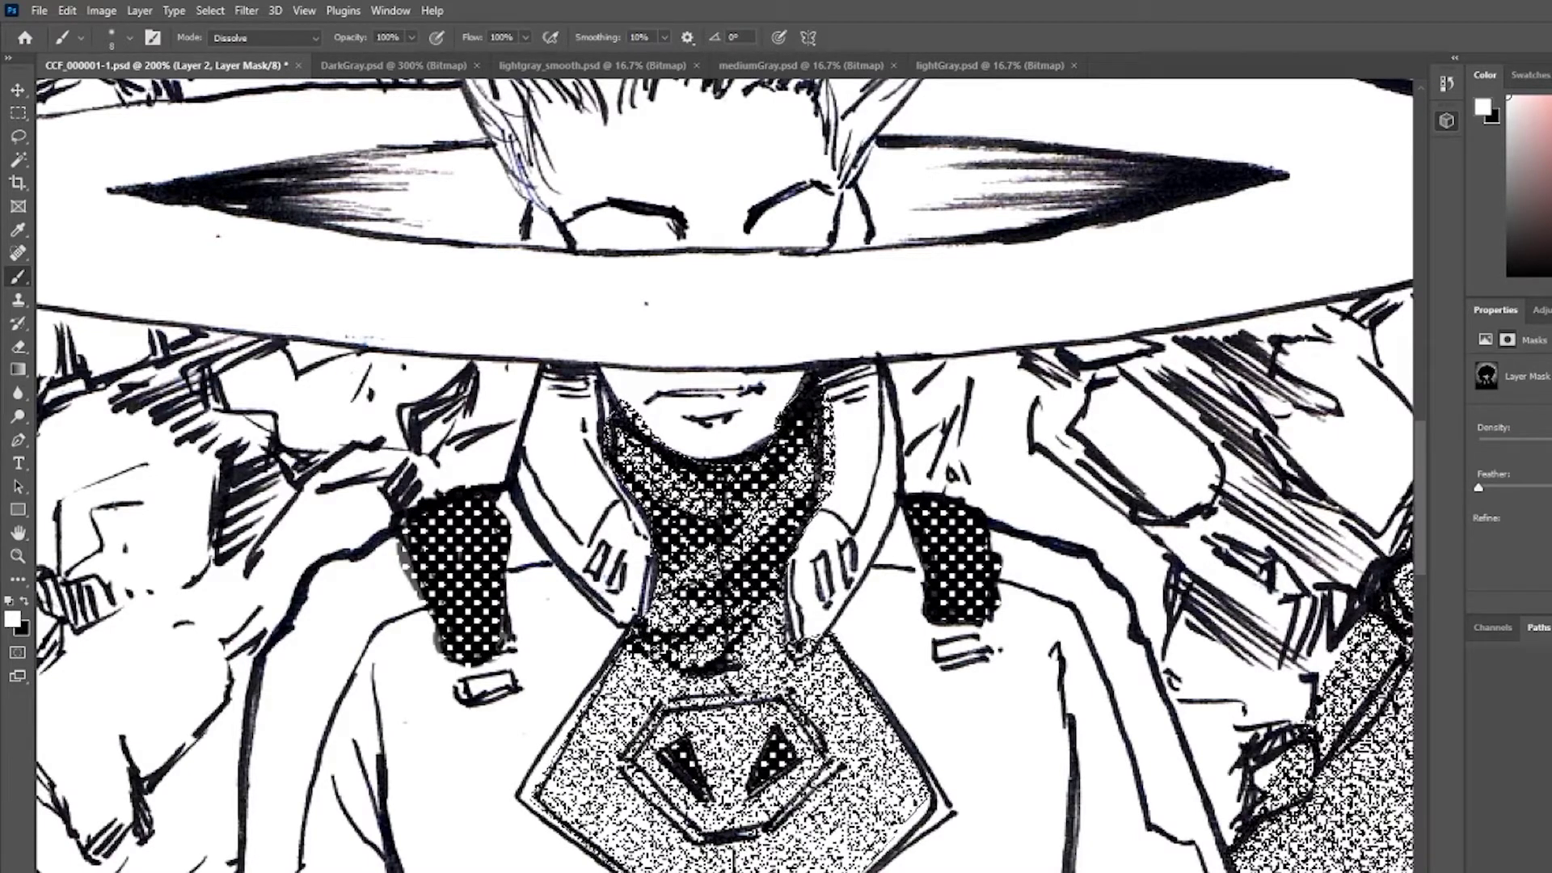
- Enlarge the brush to 15 and paint the dot shadow at the base of the neck above the chest emblem
key("bracketright")
key("bracketright")
key("bracketright")
mouse_move(733, 625)
left_mouse_down()
mouse_move(681, 653)
mouse_move(791, 681)
mouse_move(776, 664)
mouse_move(826, 642)
left_mouse_up()
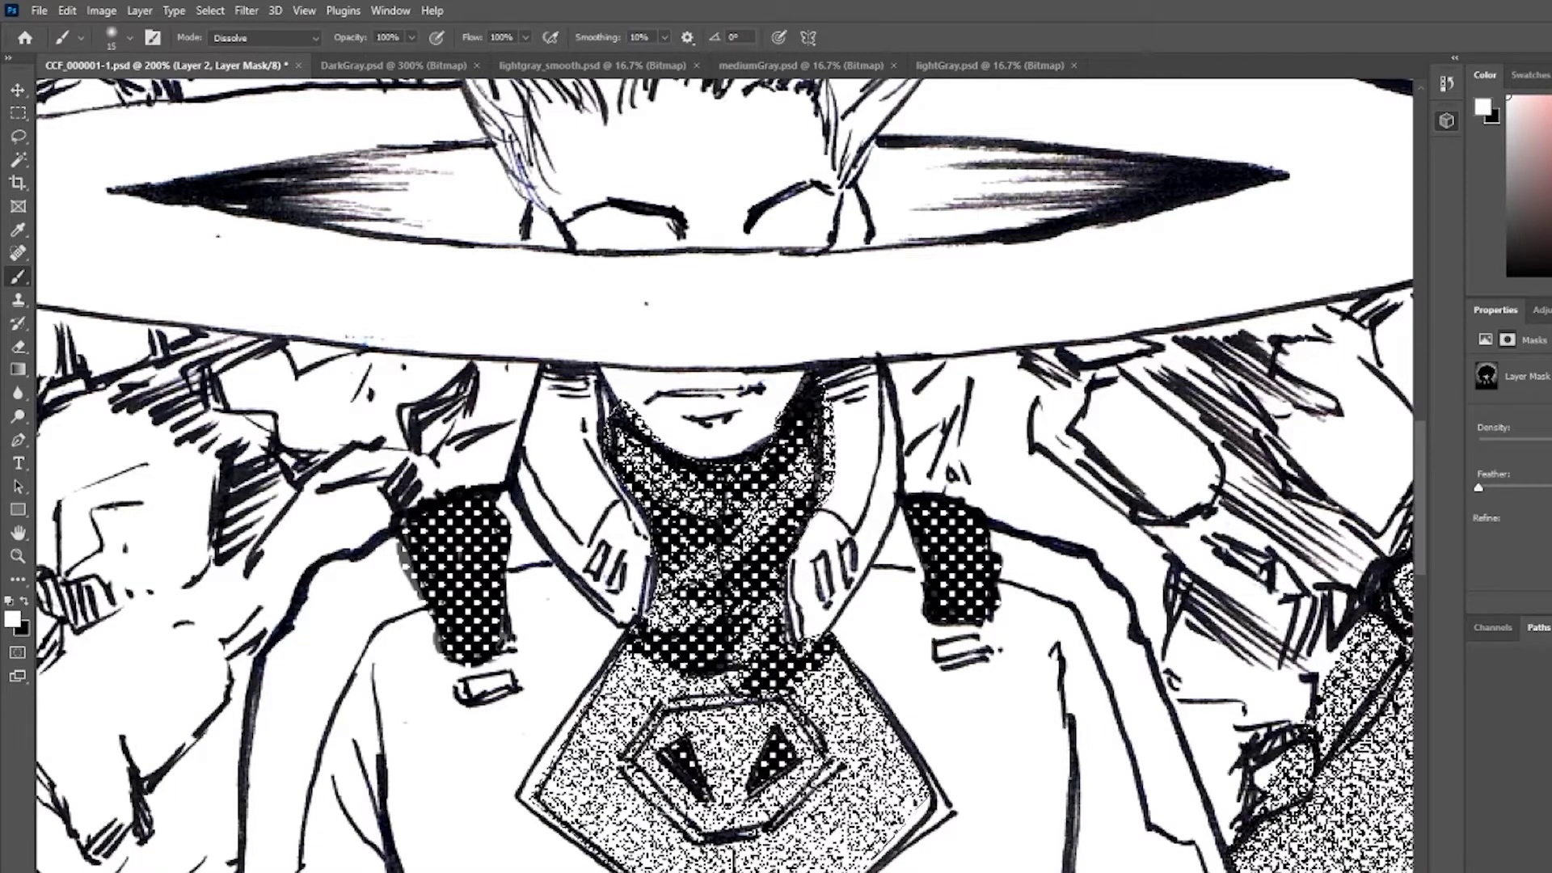
- Paint denser dots along the left and right edges of the diamond chest panel with the Dissolve brush
left_click_drag(599, 663, 608, 509)
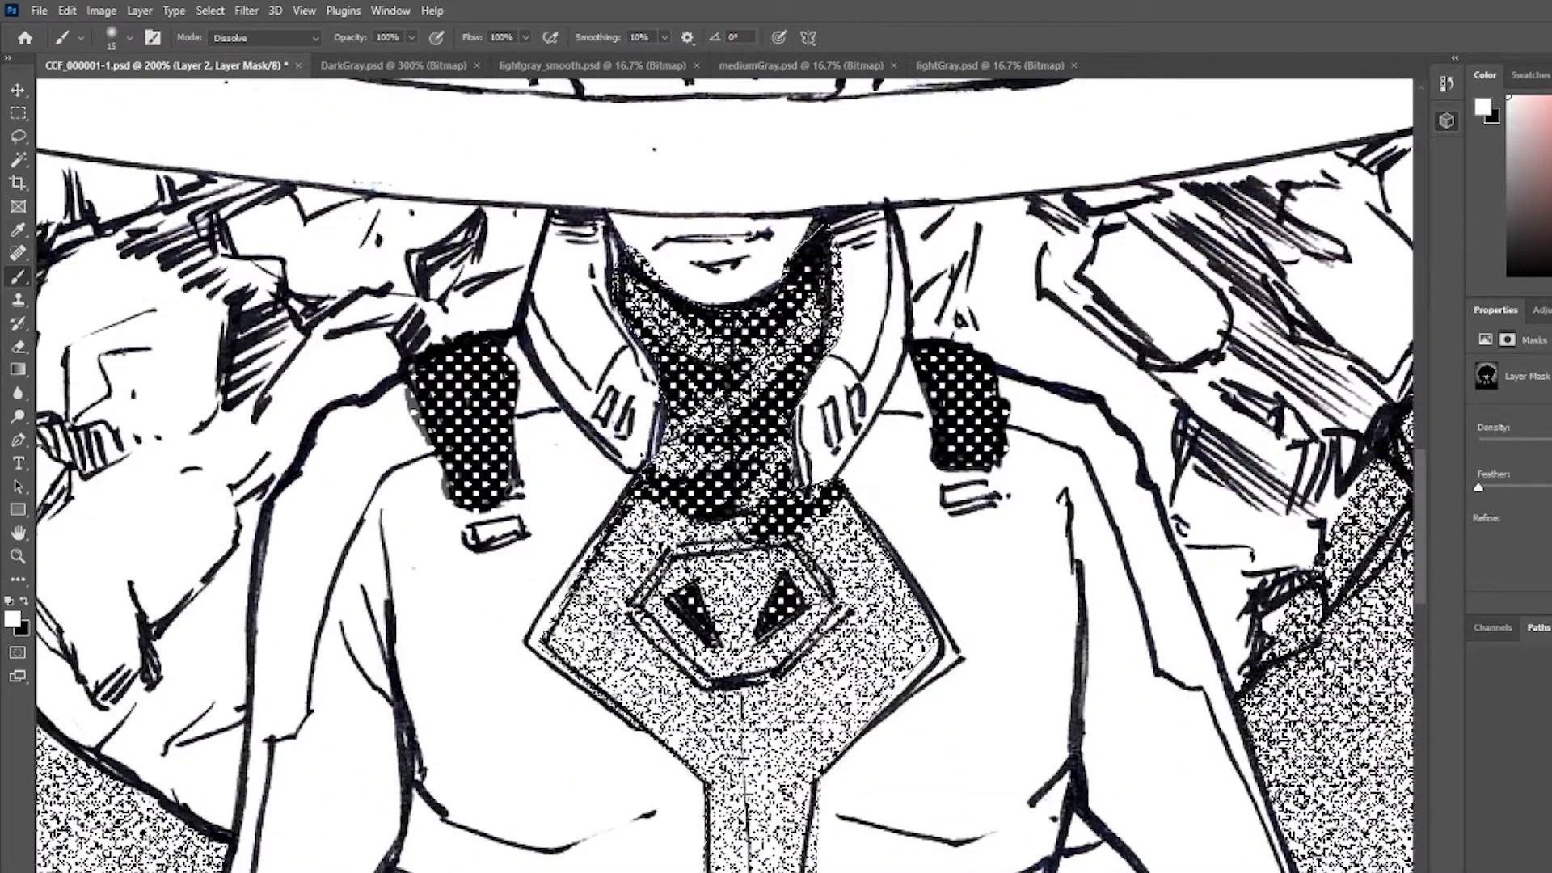
mouse_move(578, 577)
left_mouse_down()
mouse_move(553, 642)
mouse_move(625, 720)
left_mouse_up()
left_click_drag(806, 849, 704, 672)
mouse_move(828, 457)
left_mouse_down()
mouse_move(726, 589)
mouse_move(833, 456)
mouse_move(807, 417)
left_mouse_up()
left_click_drag(739, 324, 798, 410)
left_click_drag(829, 559, 836, 468)
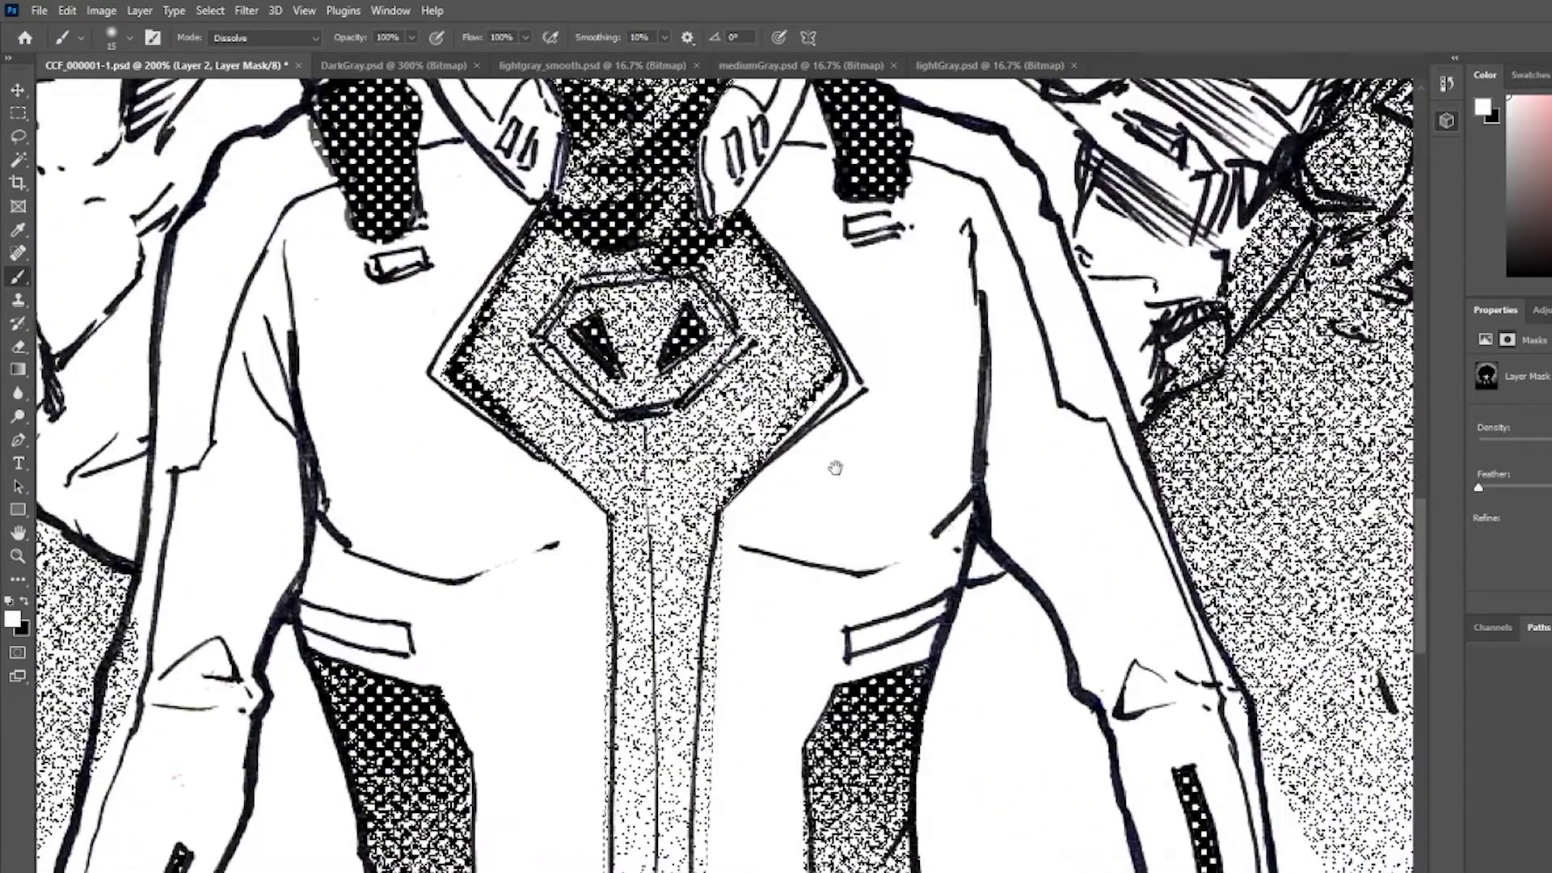
- Paint a dot shadow along the left and lower edges of the chest emblem
mouse_move(529, 331)
left_mouse_down()
mouse_move(630, 432)
mouse_move(691, 413)
left_mouse_up()
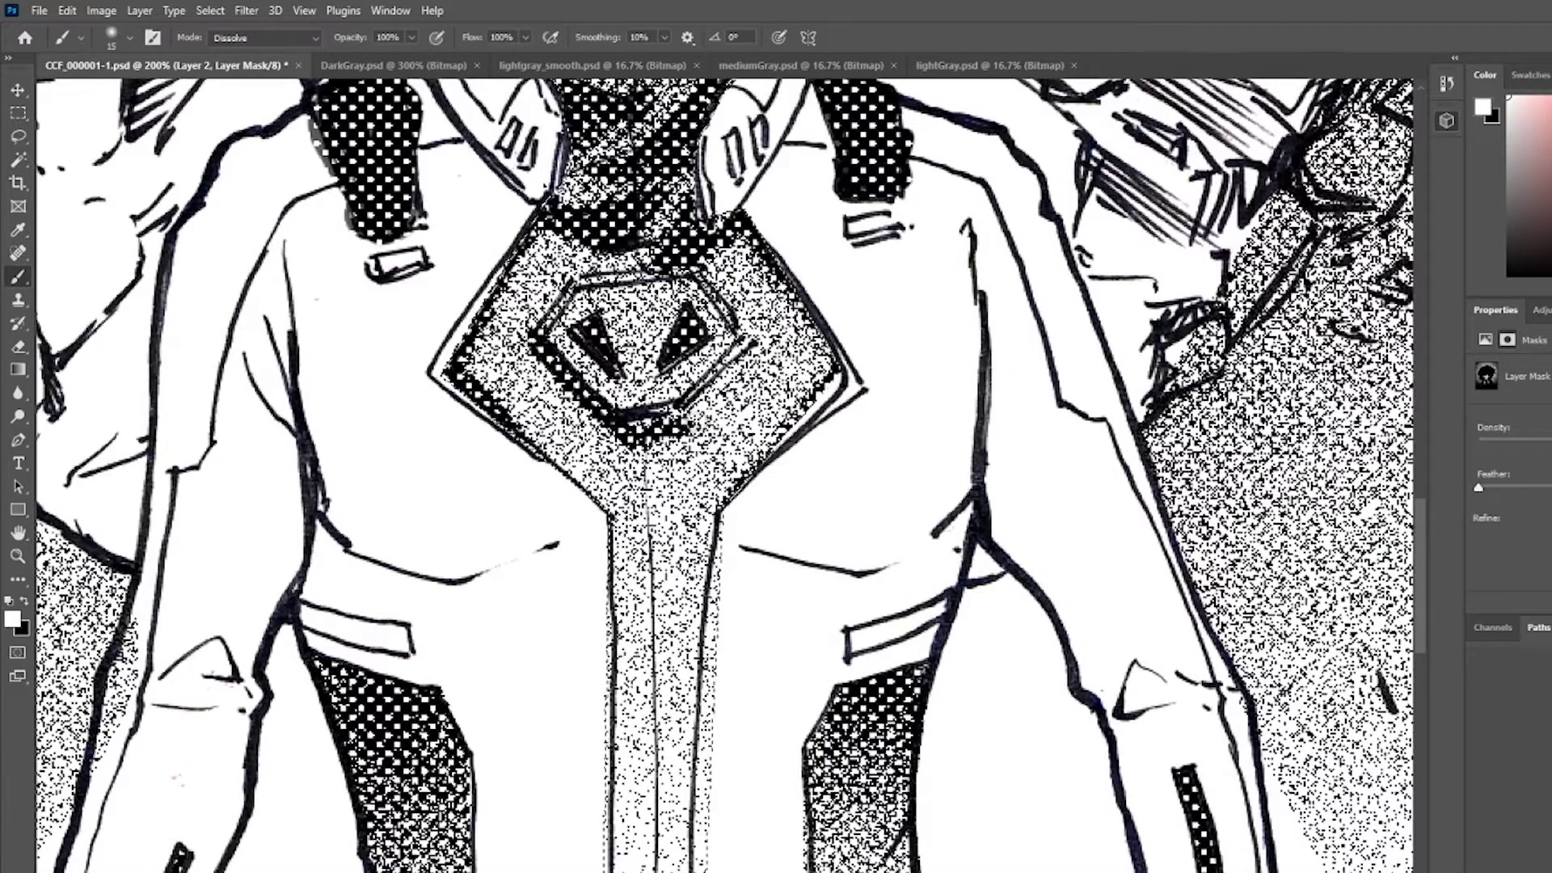
left_click_drag(699, 605, 731, 529)
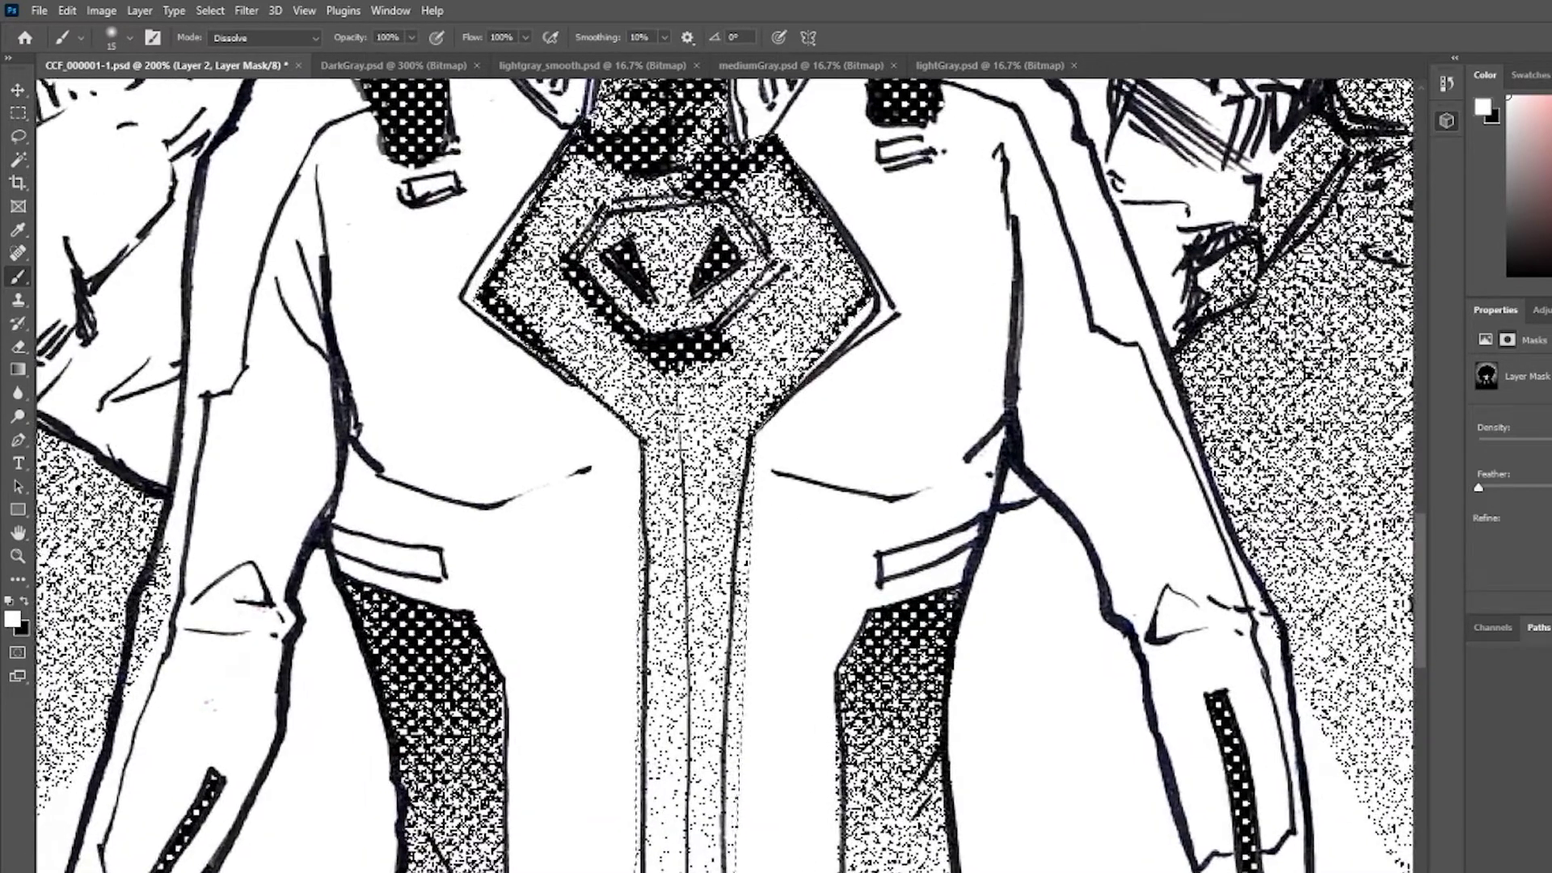
scroll(743, 496, "down", 5)
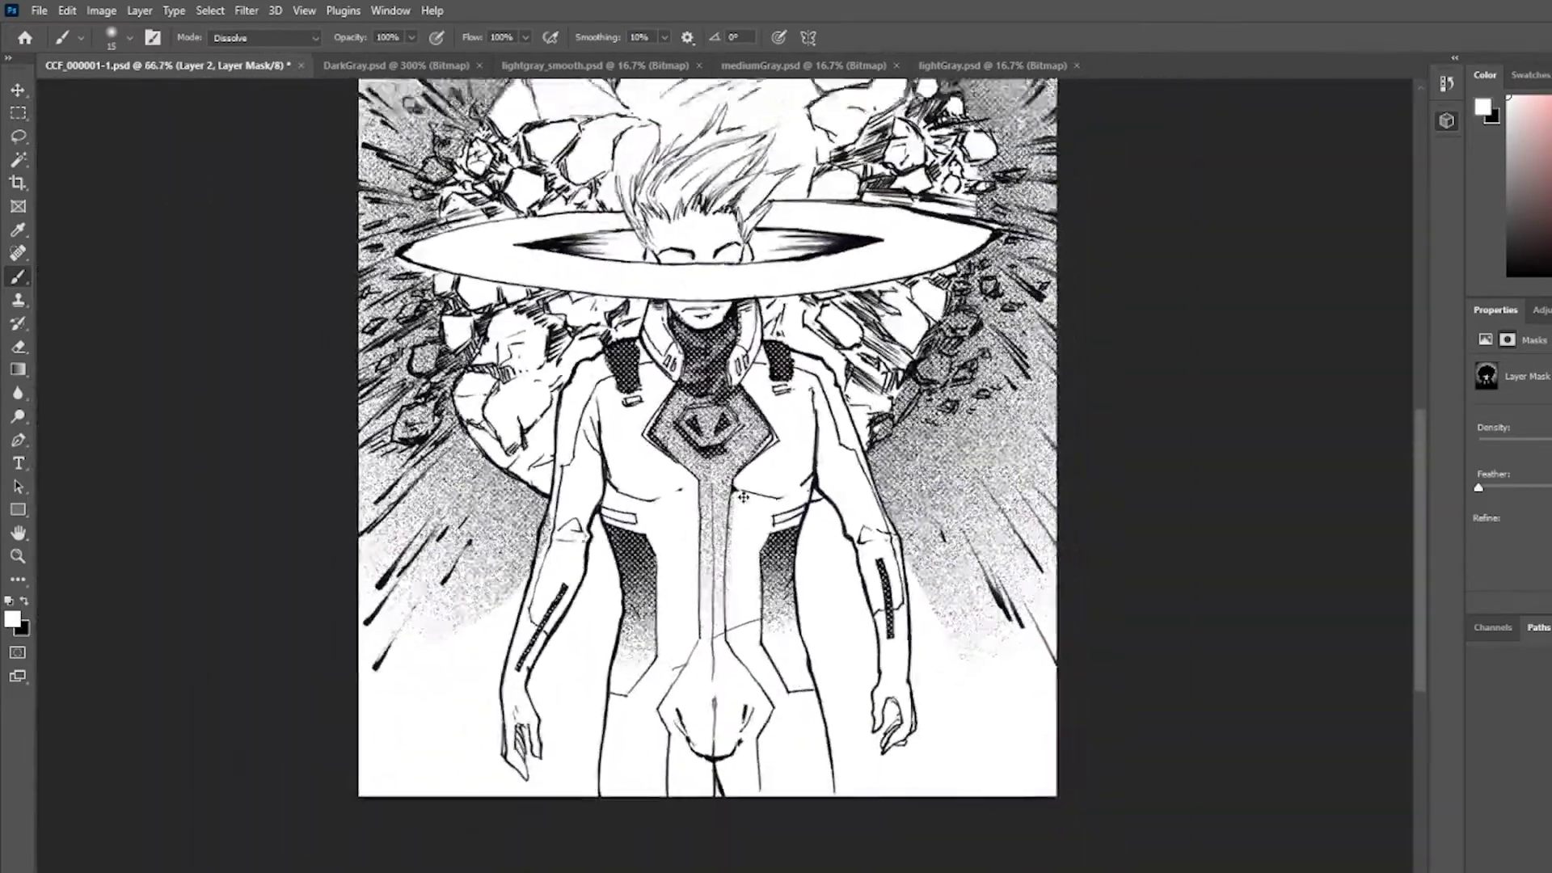
- Select the suit's central torso strip and groin panel with the Lasso and fill them with Dissolve gradient dots
scroll(743, 496, "up", 2)
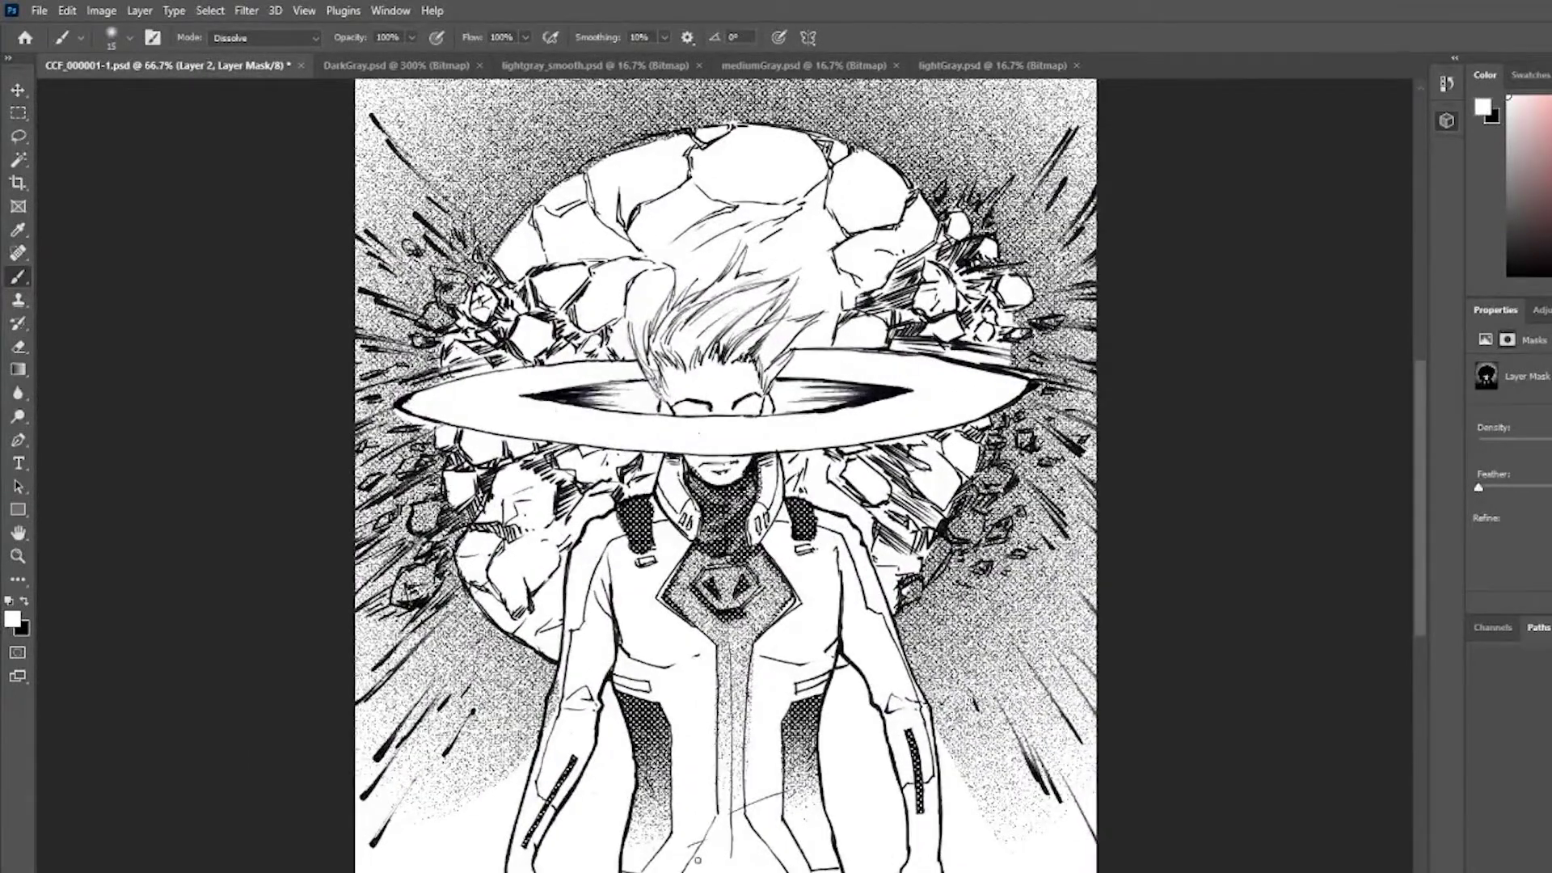
key("l")
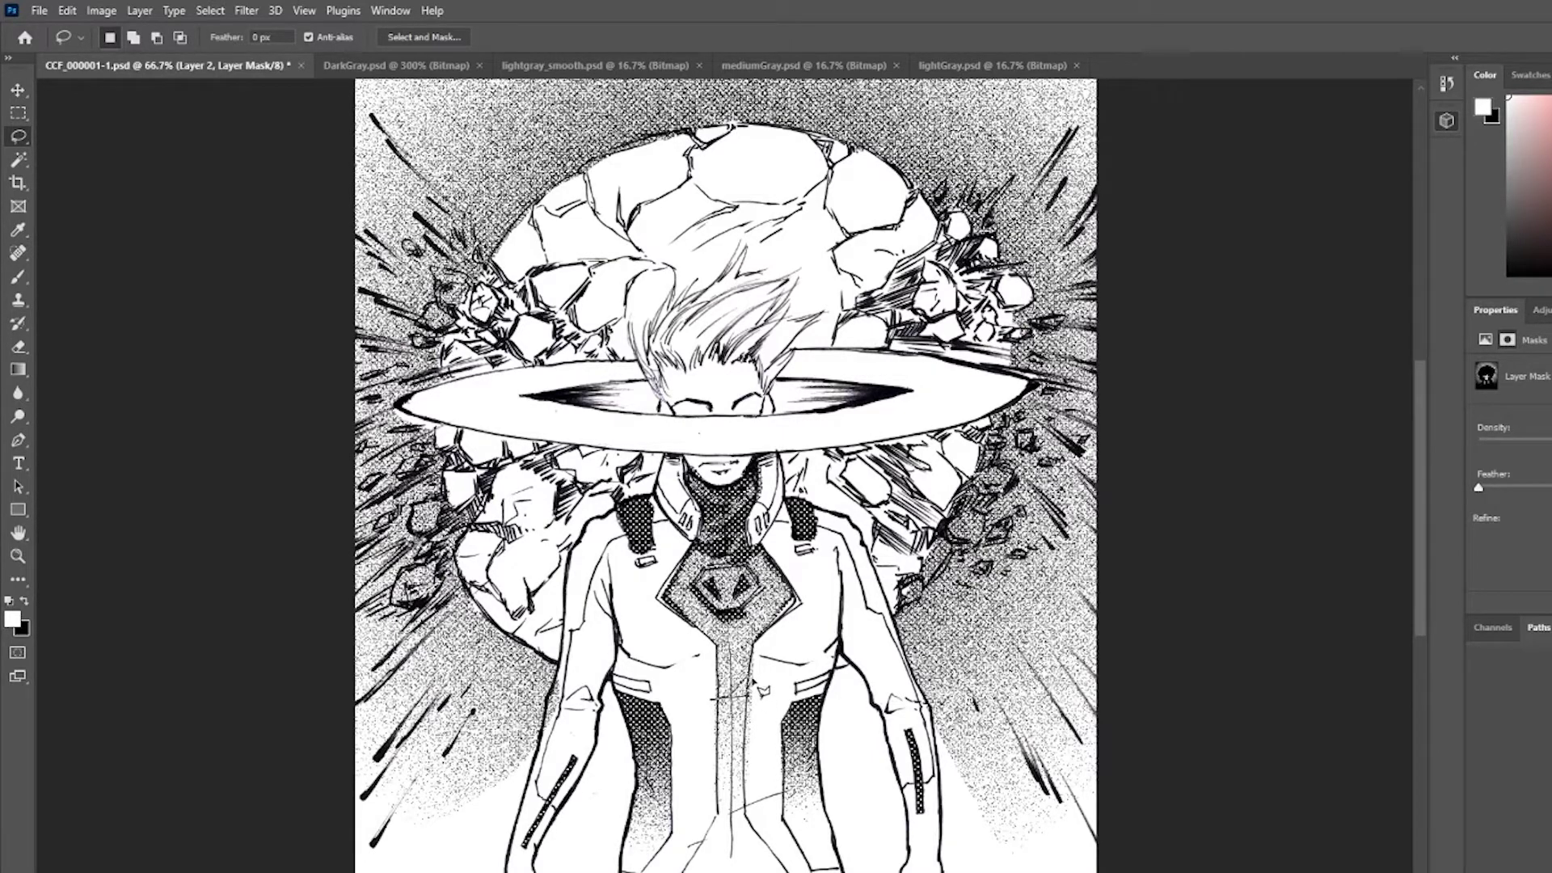
key("g")
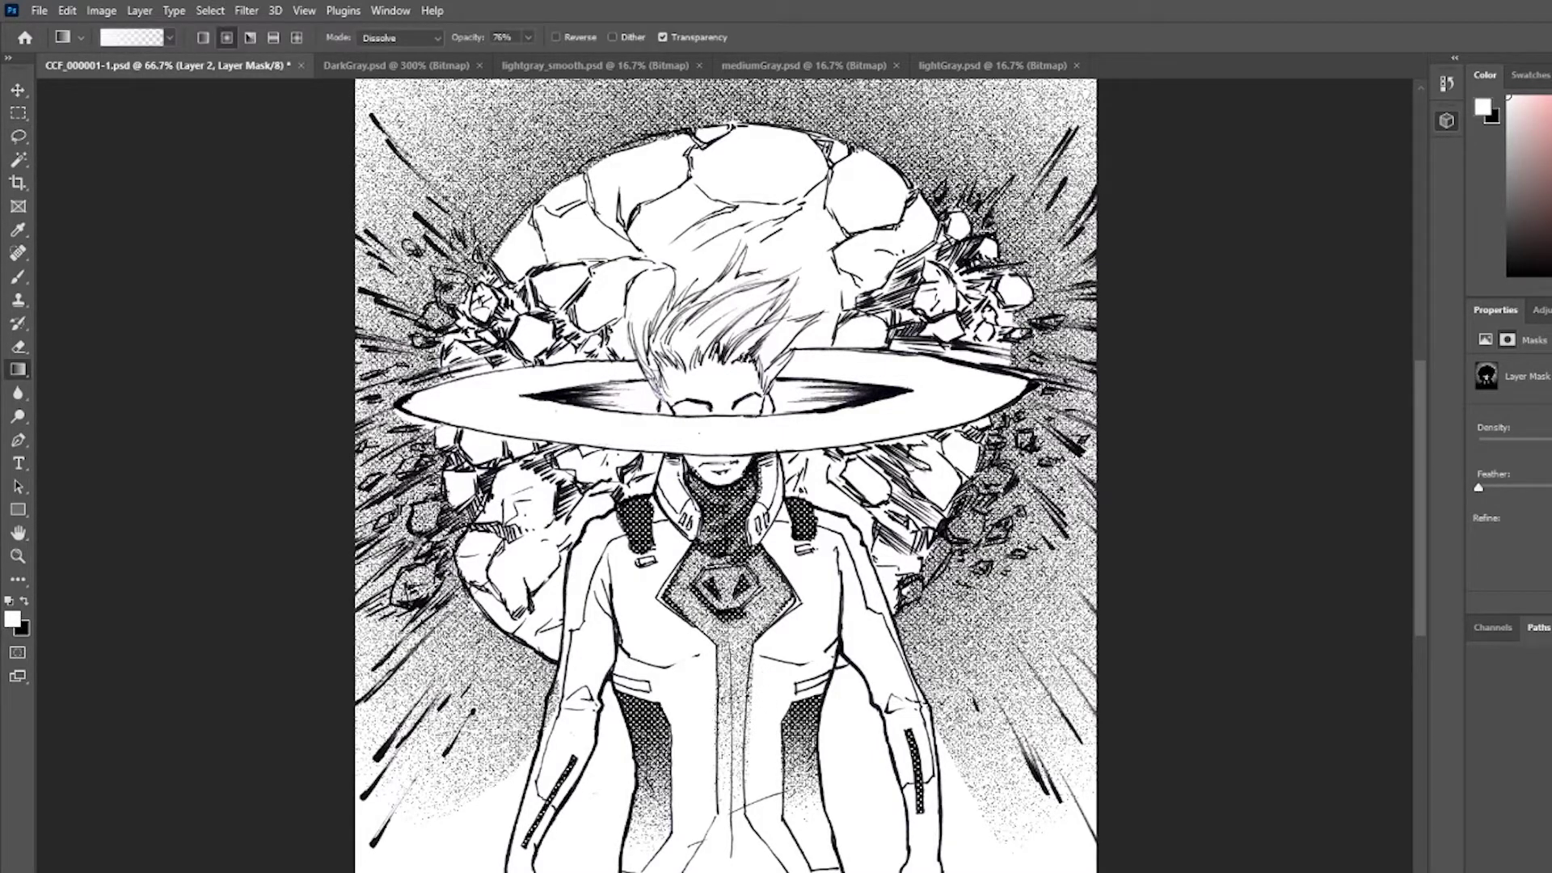
scroll(778, 695, "down", 3)
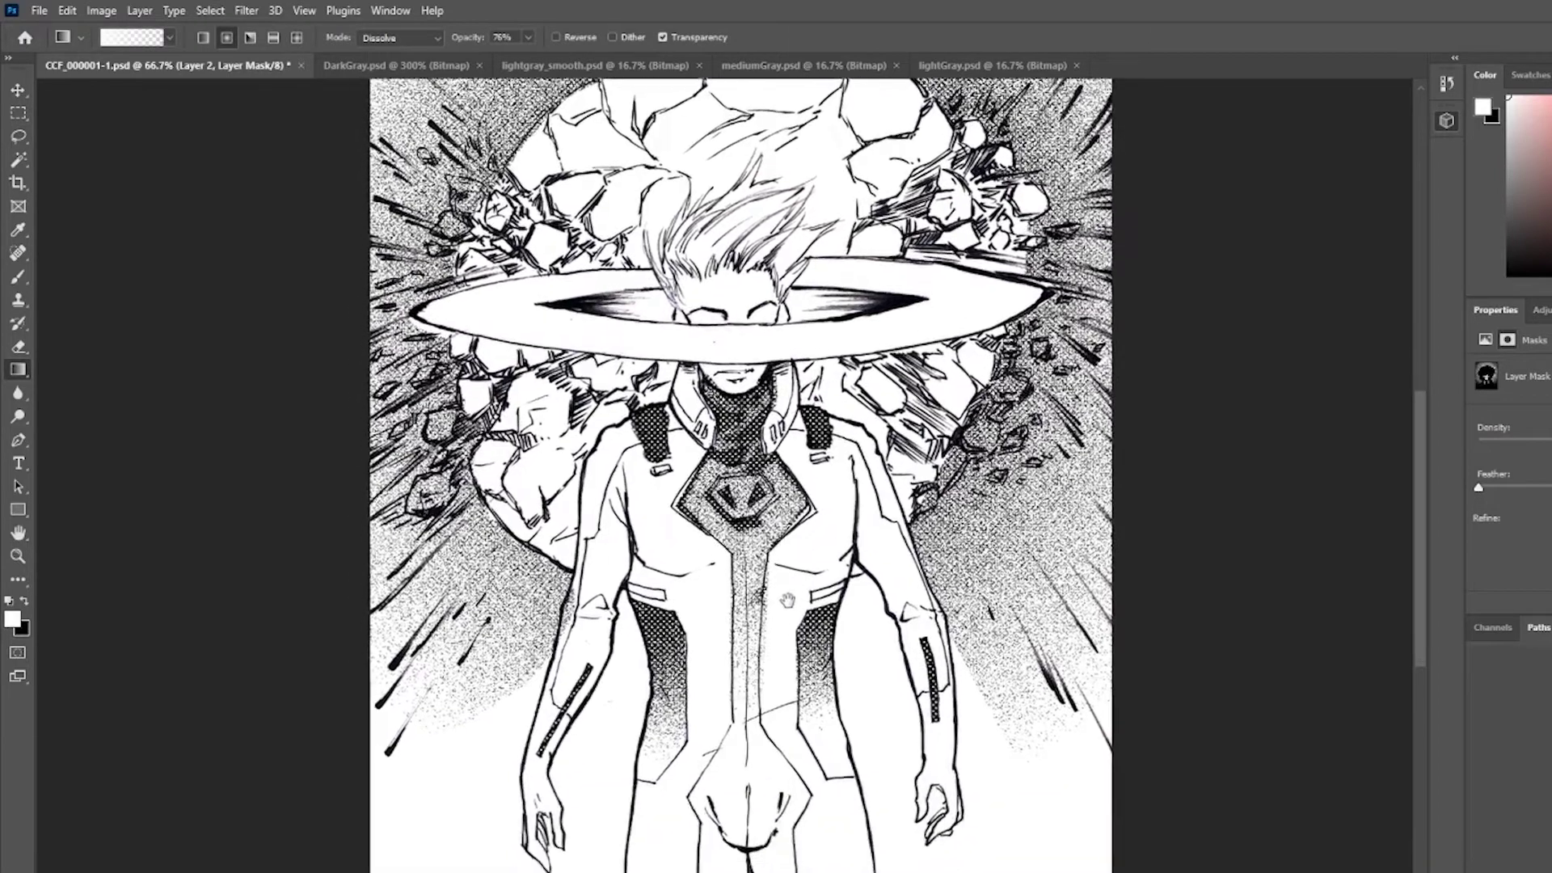
key("l")
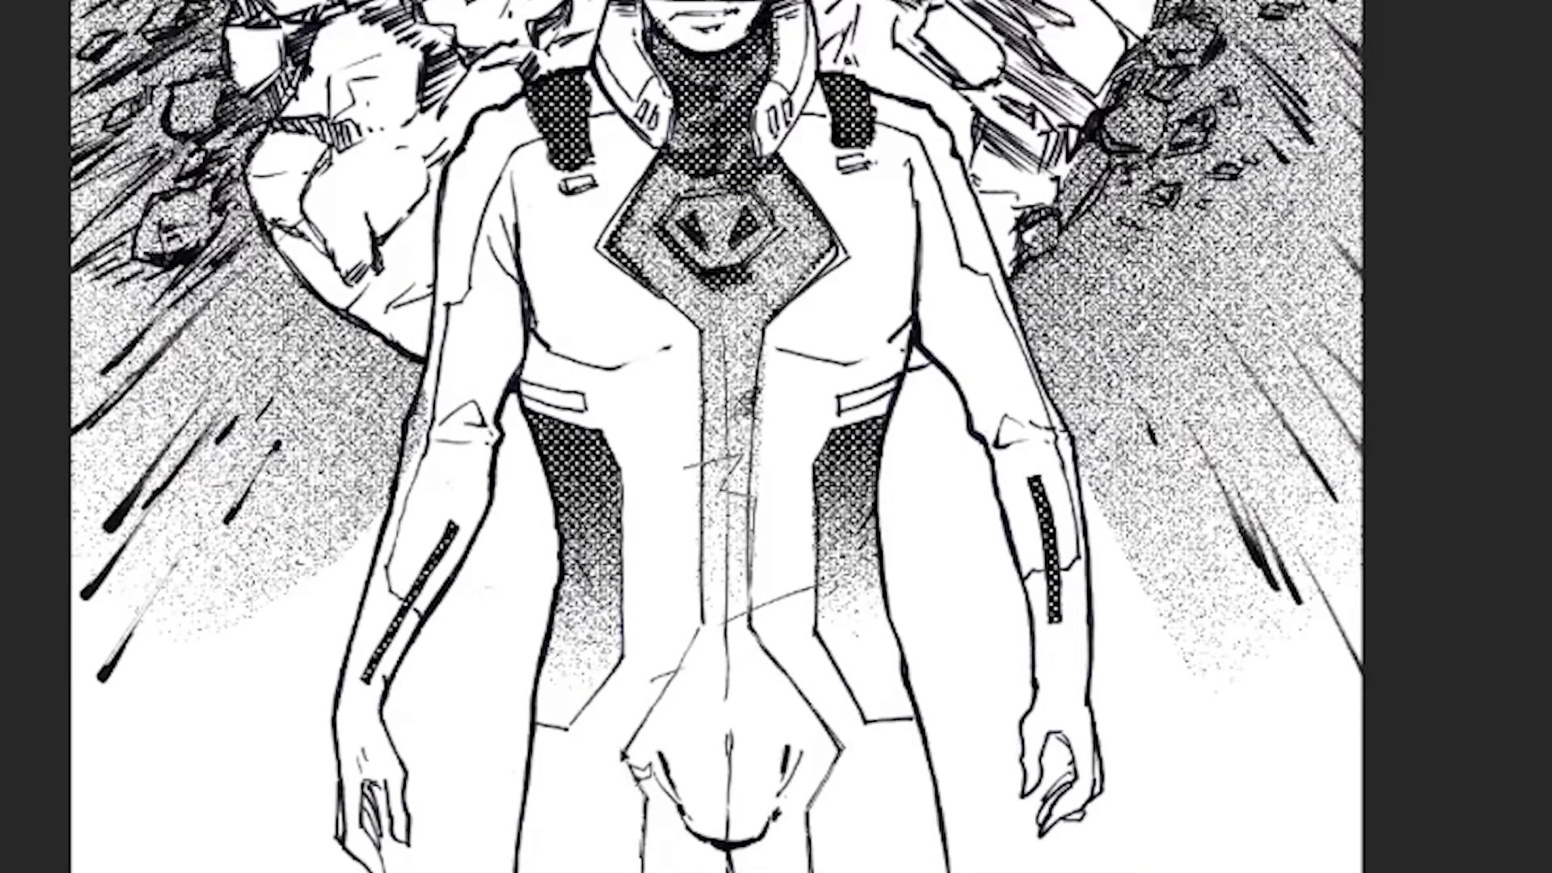
left_click(709, 621)
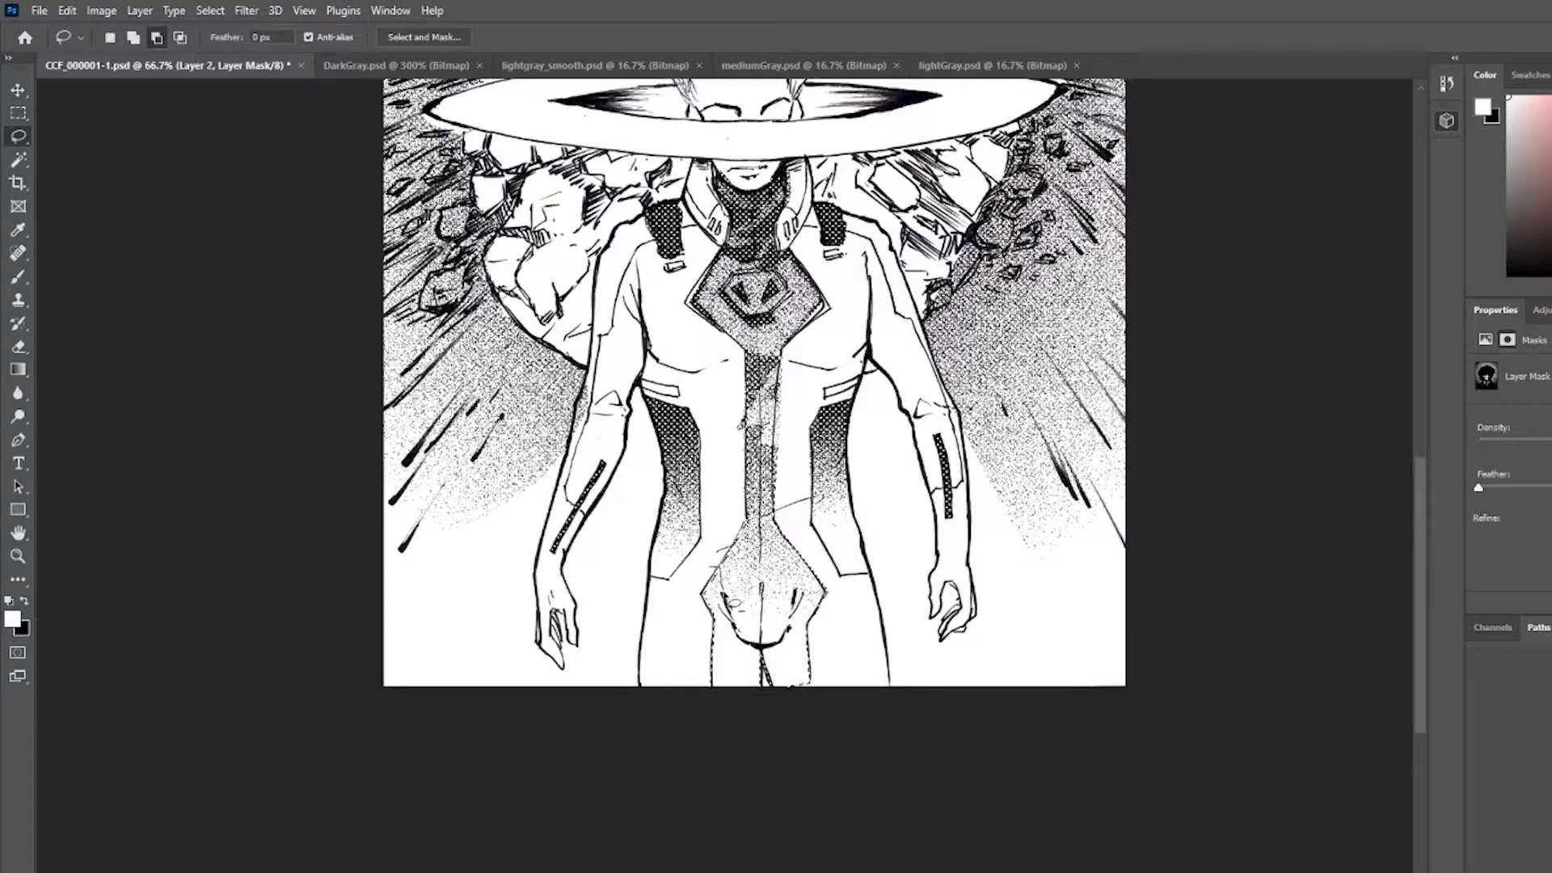
- Refine the Lasso selection of the inner-thigh area below the groin panel and shade it with a white Dissolve gradient
mouse_move(804, 616)
left_mouse_down()
mouse_move(837, 450)
mouse_move(697, 356)
mouse_move(712, 562)
left_mouse_up()
key("g")
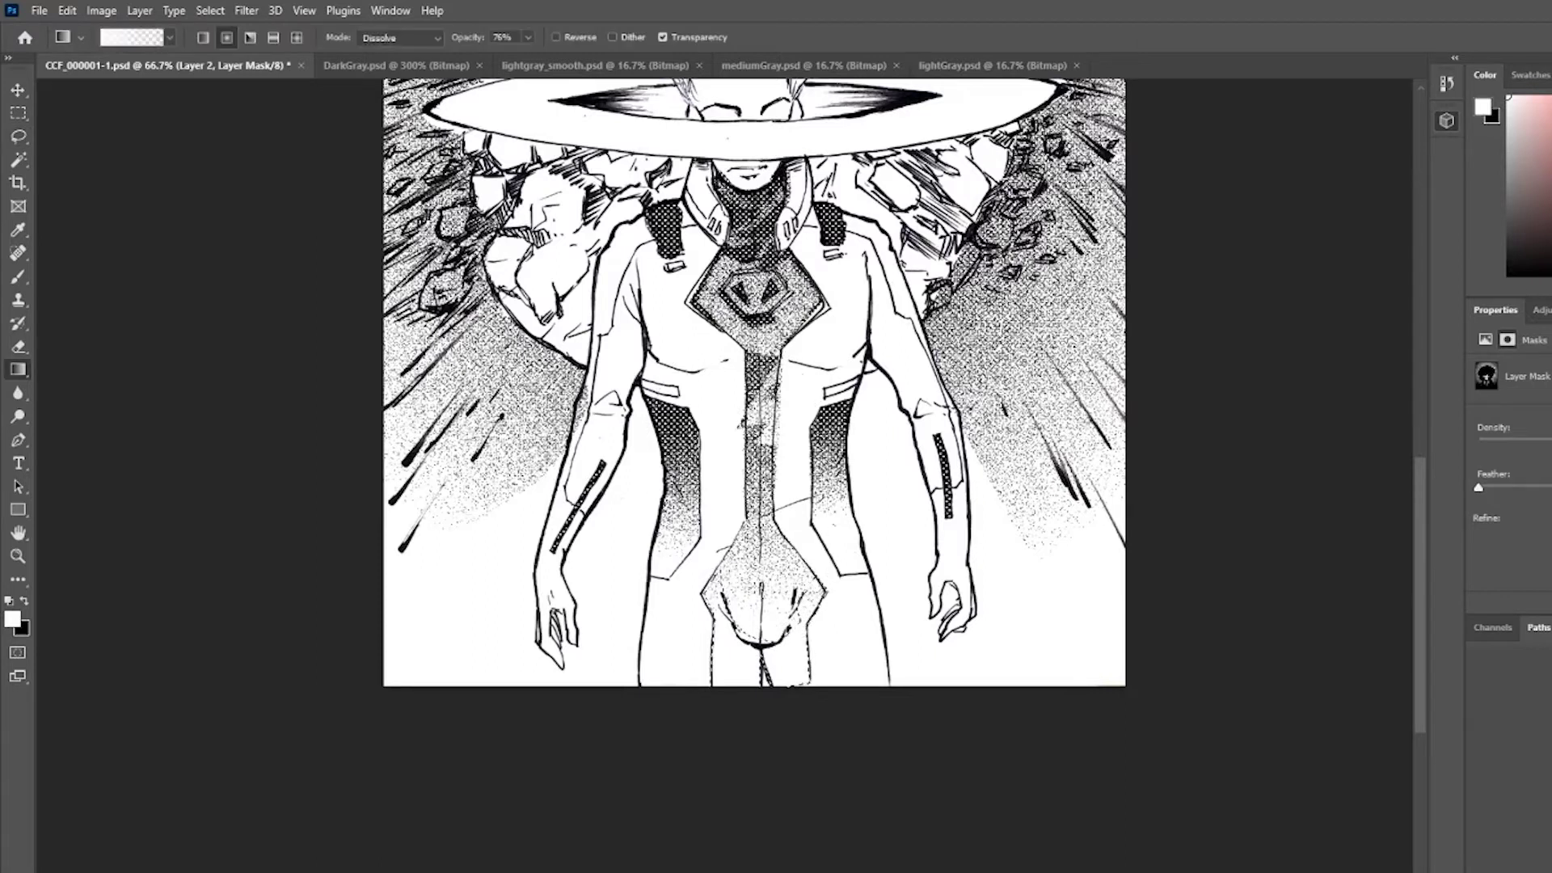
left_click_drag(782, 691, 764, 566)
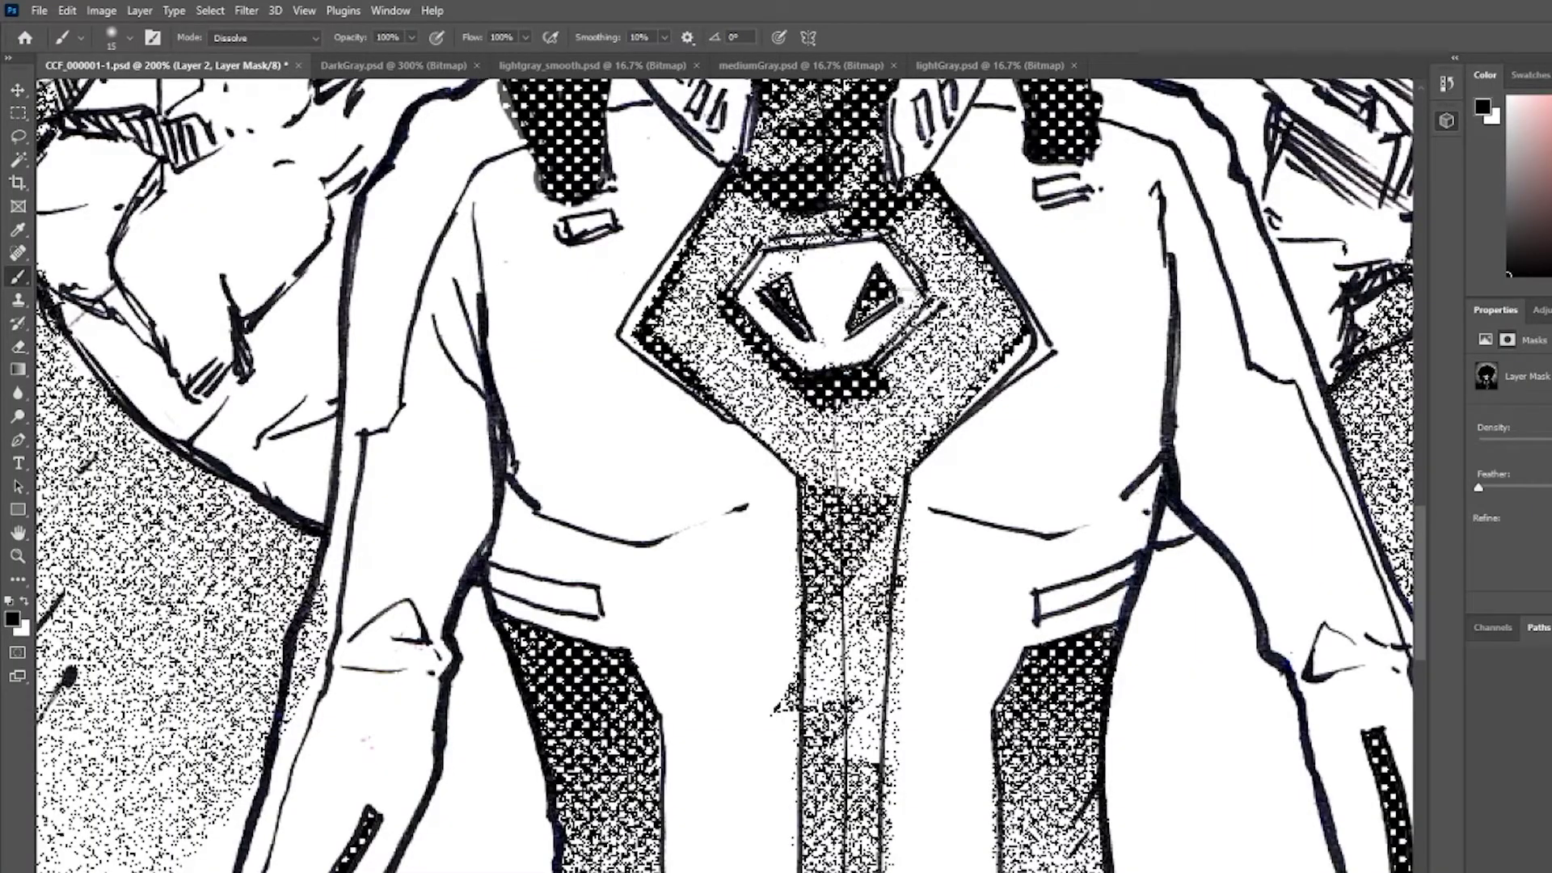
- Paint the dots out of the chest emblem with a black Dissolve brush and compare the whole page with the tones hidden and shown
left_click_drag(795, 261, 778, 275)
key("ctrl+minus")
key("ctrl+minus")
key("ctrl+minus")
key("ctrl+minus")
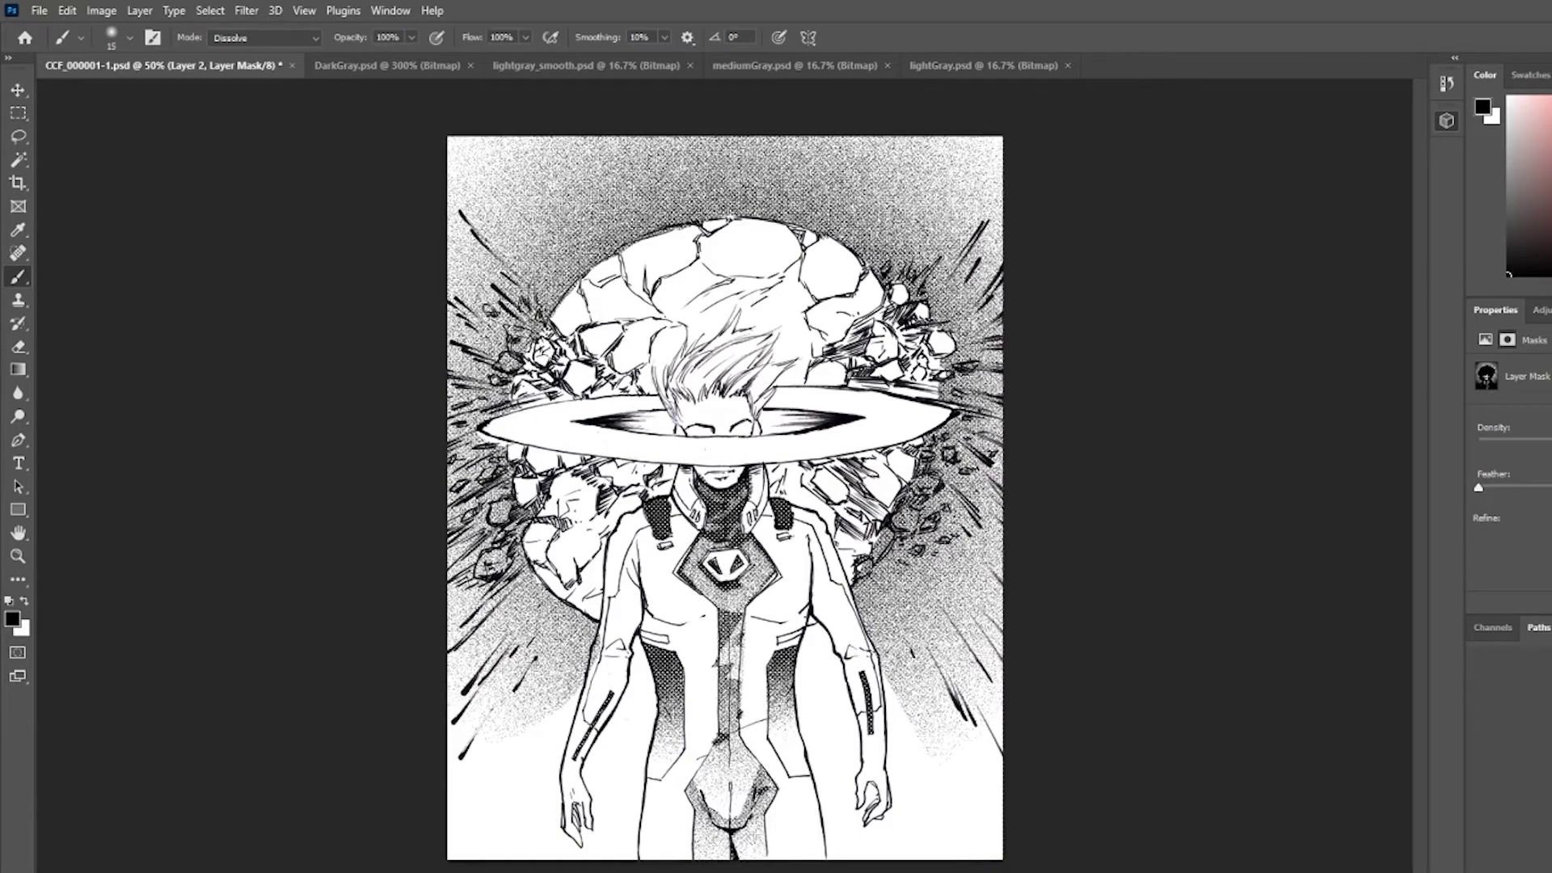
left_click(1025, 368)
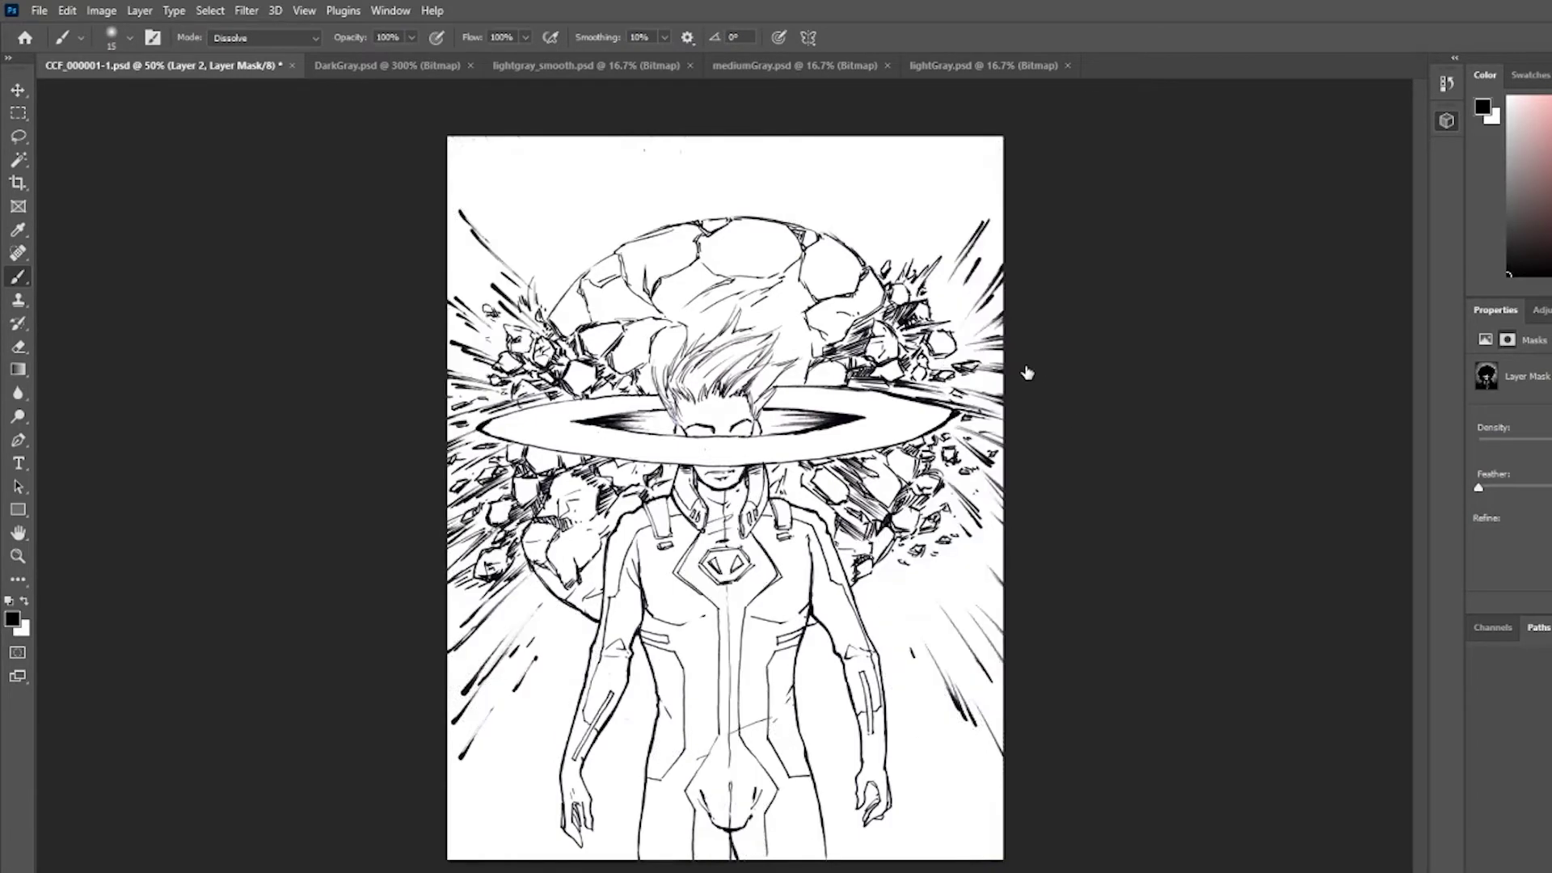
key("ctrl+shift+z")
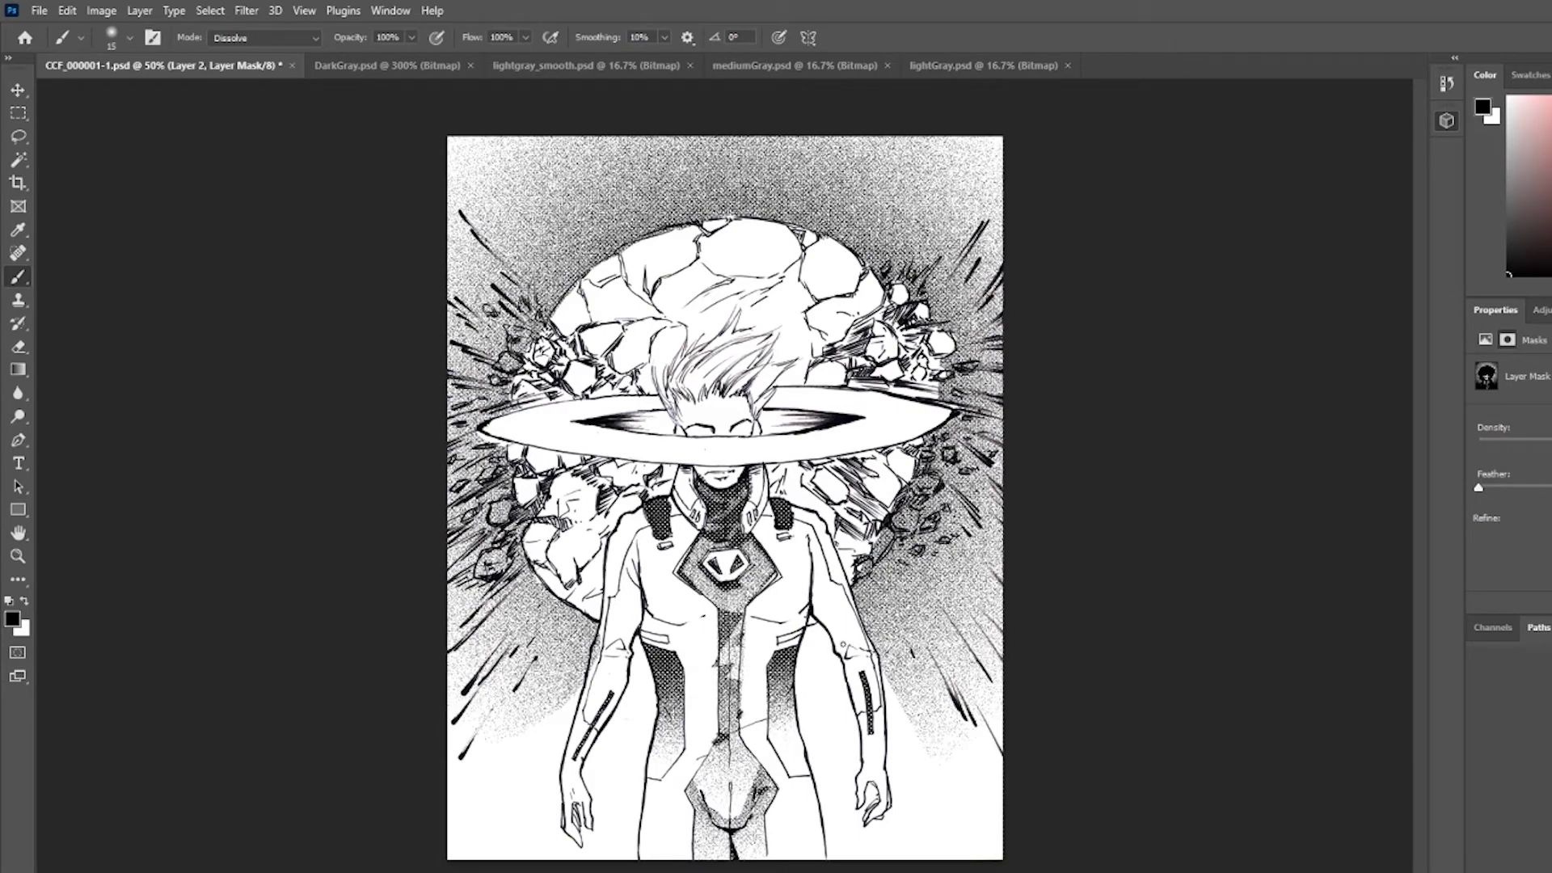
- Select the triangular elbow panels on both sleeves with the Lasso and fill them with white Dissolve gradient dots
key("l")
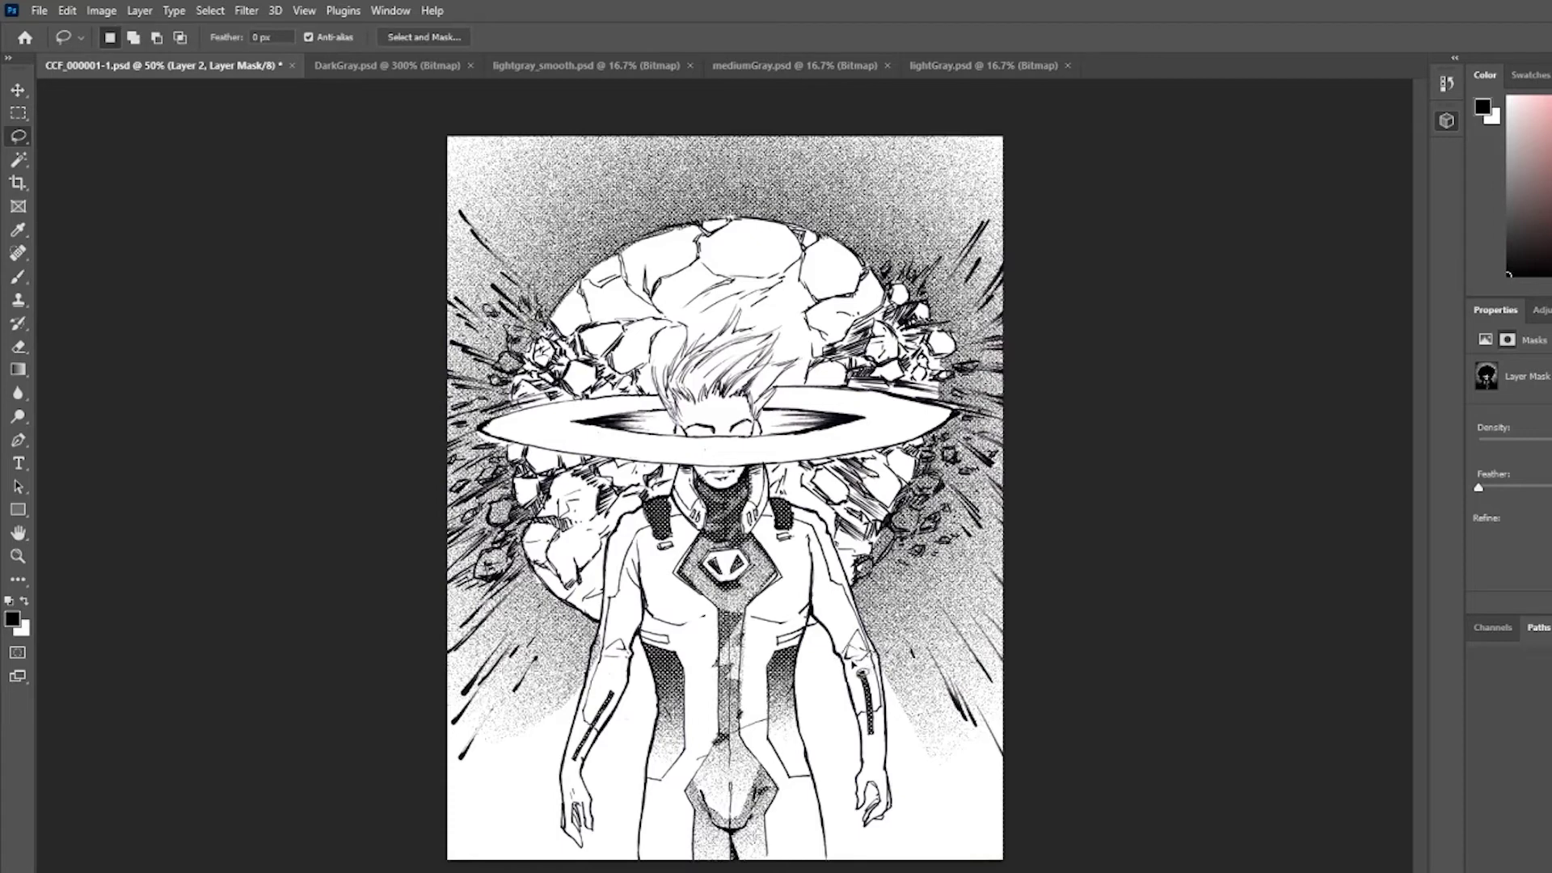
key("shift")
key("g")
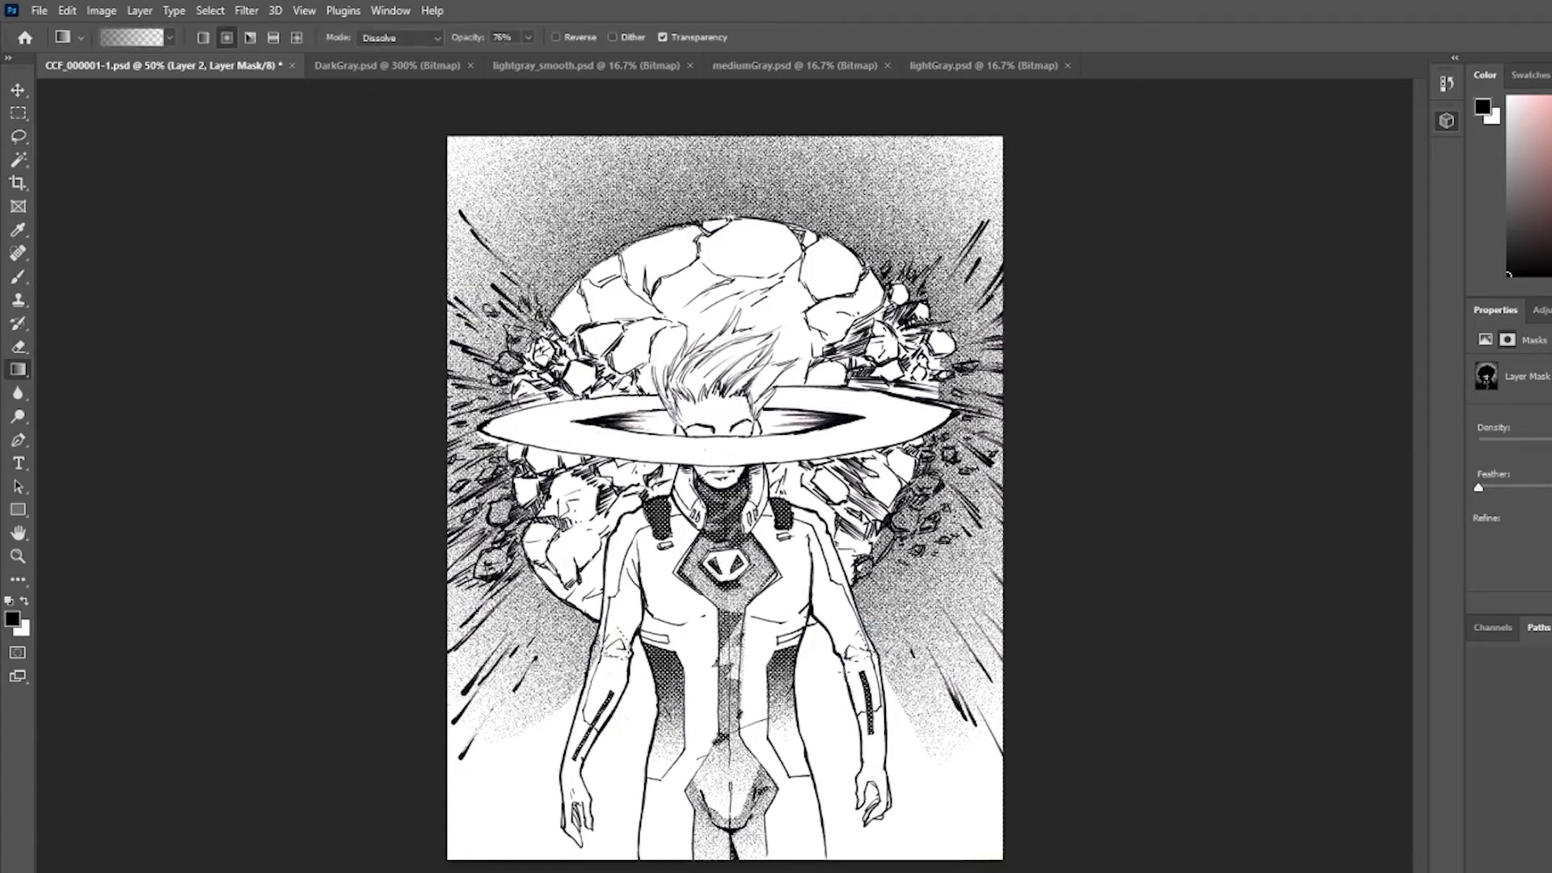
key("x")
left_click_drag(861, 631, 841, 680)
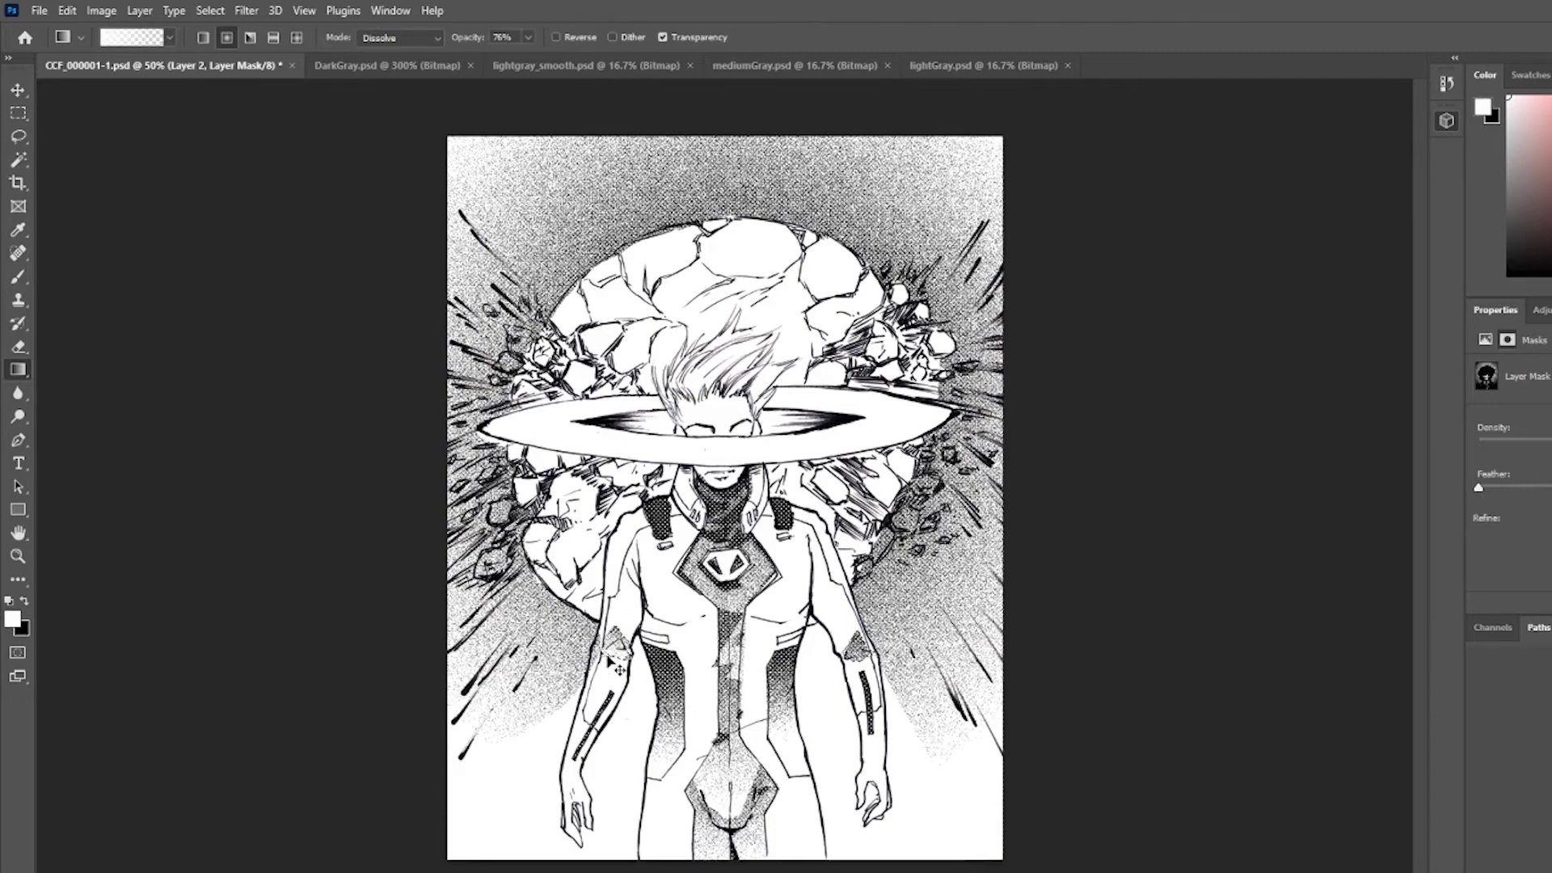
key("ctrl+plus")
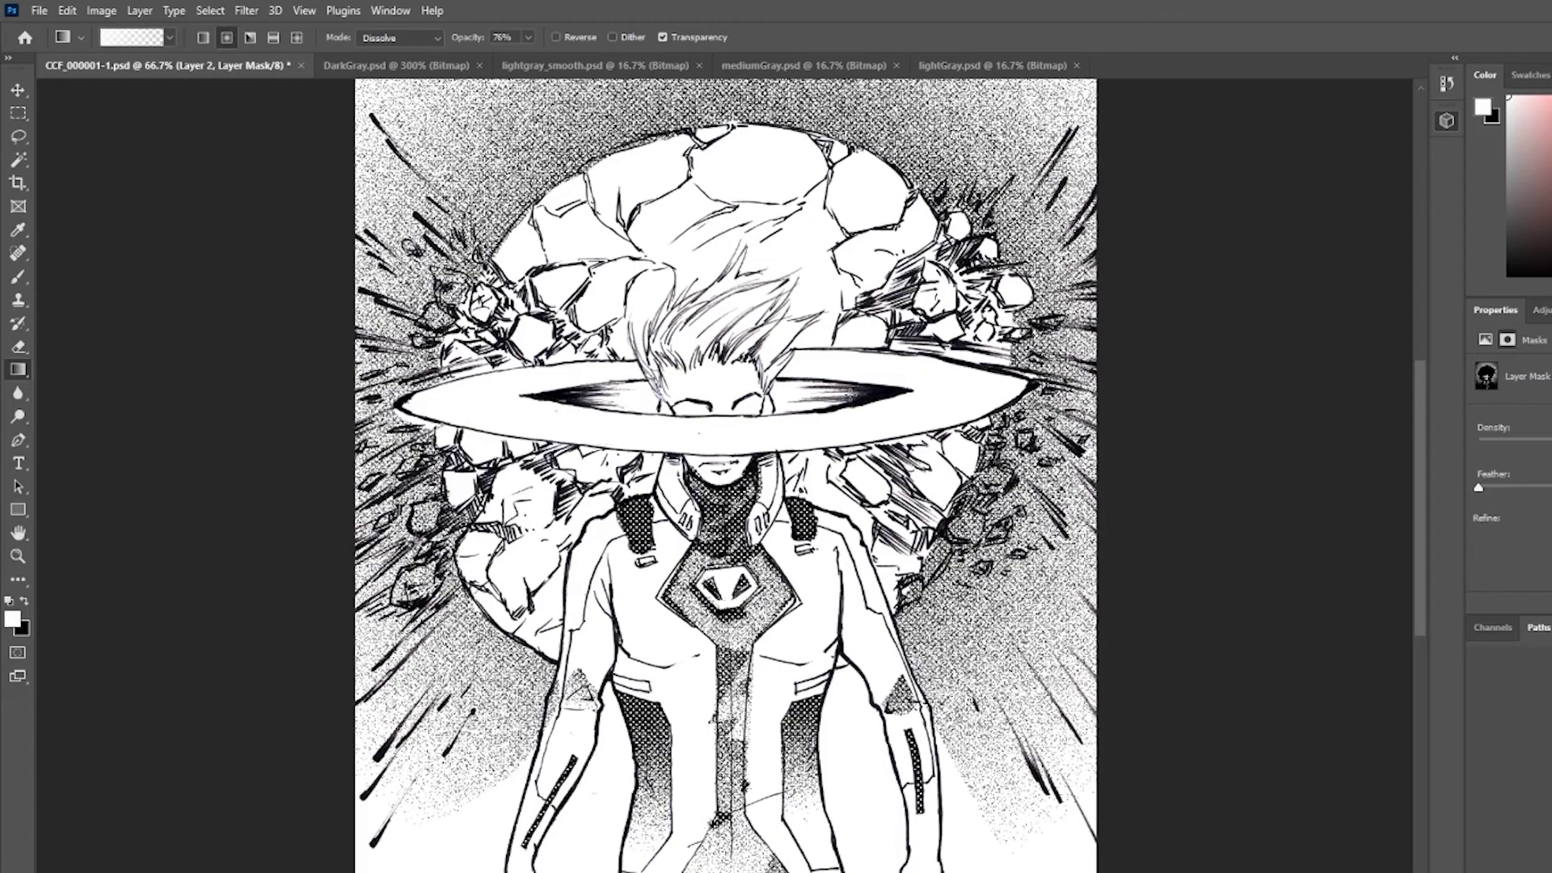
left_click(18, 556)
left_click(709, 494)
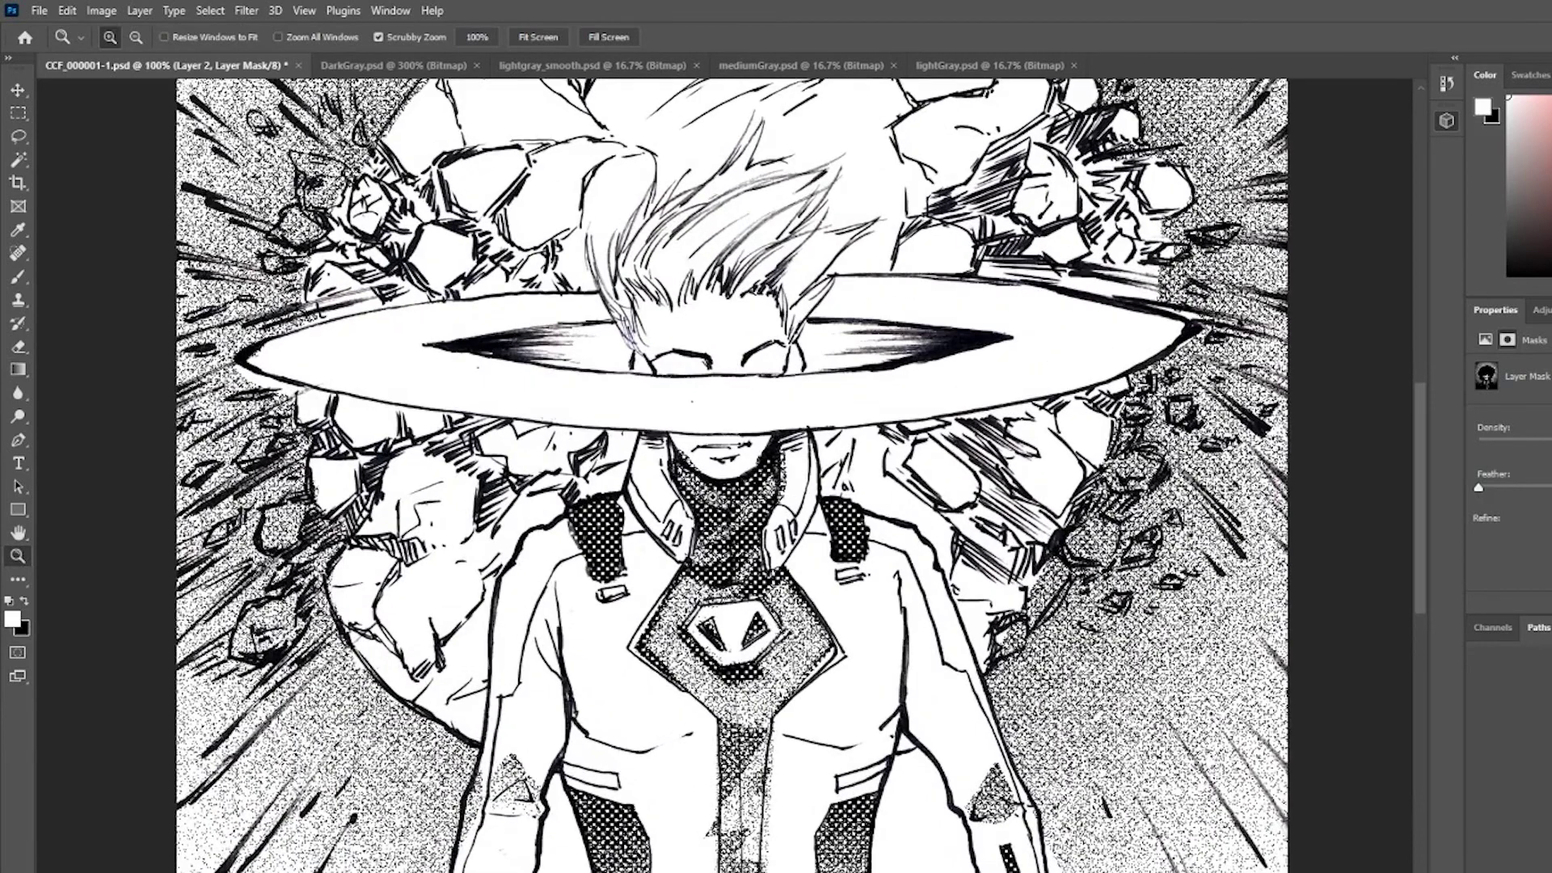